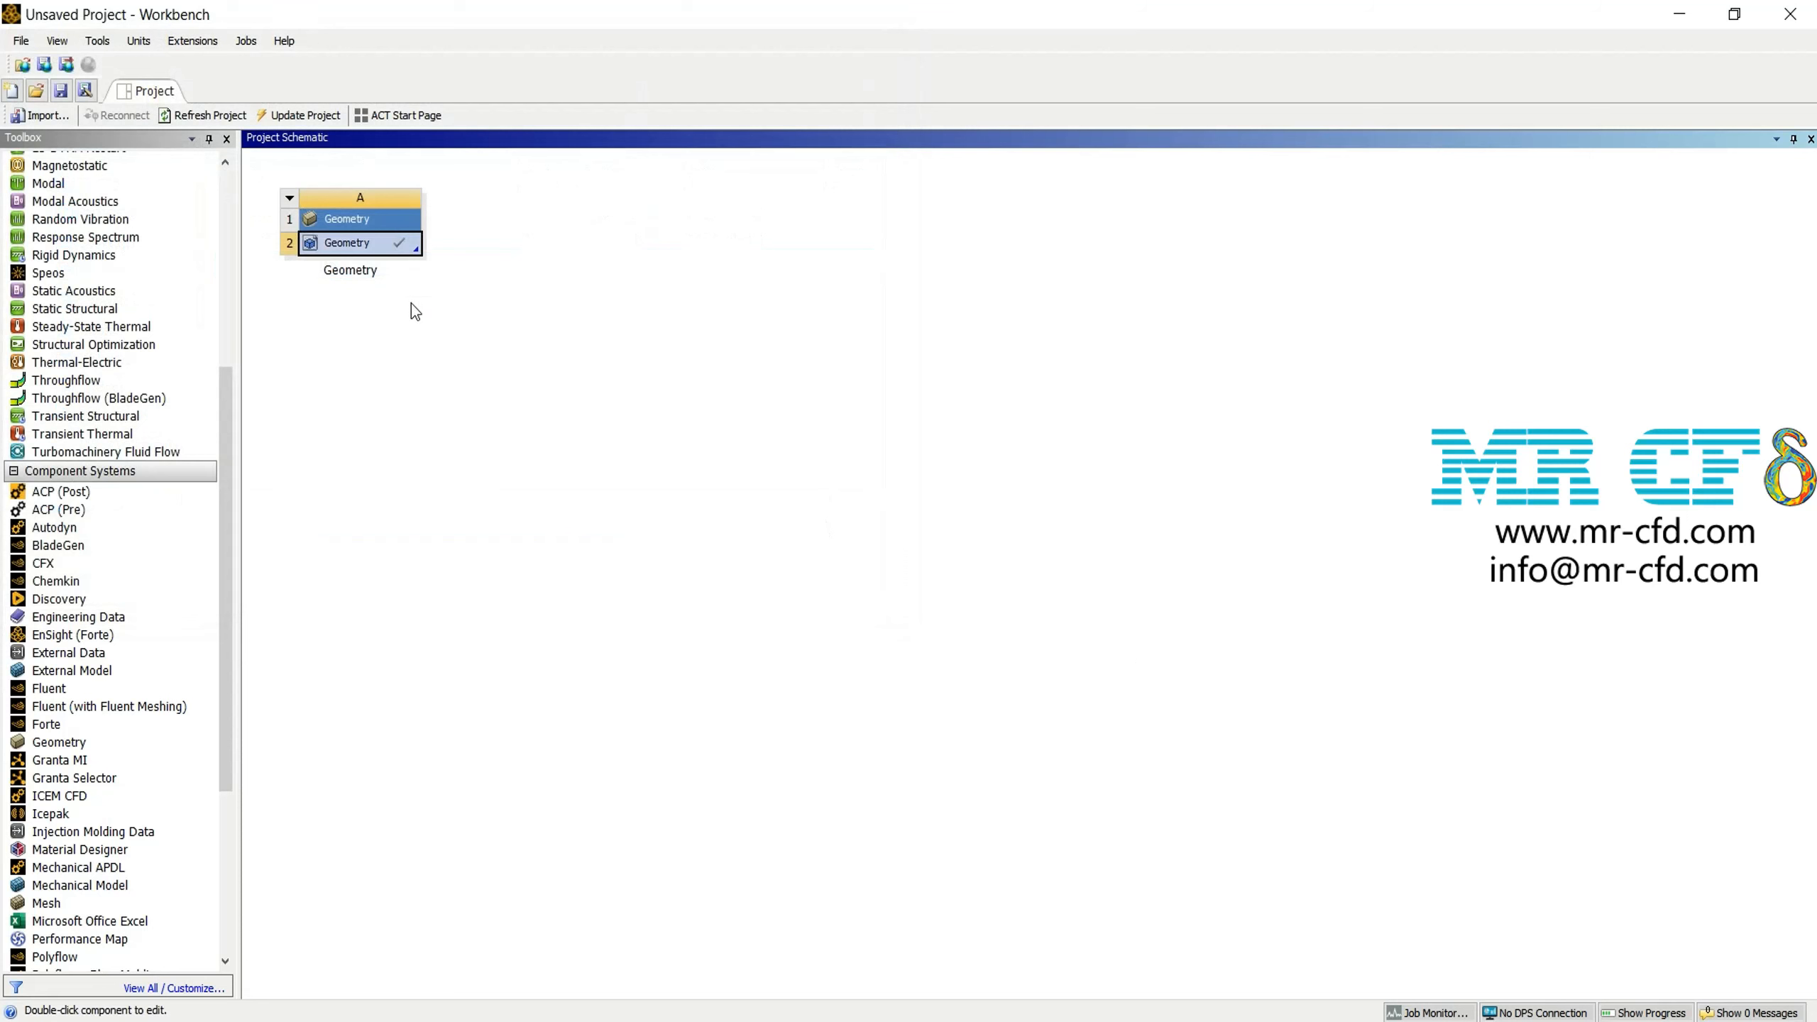
Open the geometry in SpaceClaim and sketch a rectangle 3000 mm high and about 50 mm wide, standing on the horizontal Z axis
{"action": "double_click", "coordinate": [381, 244]}
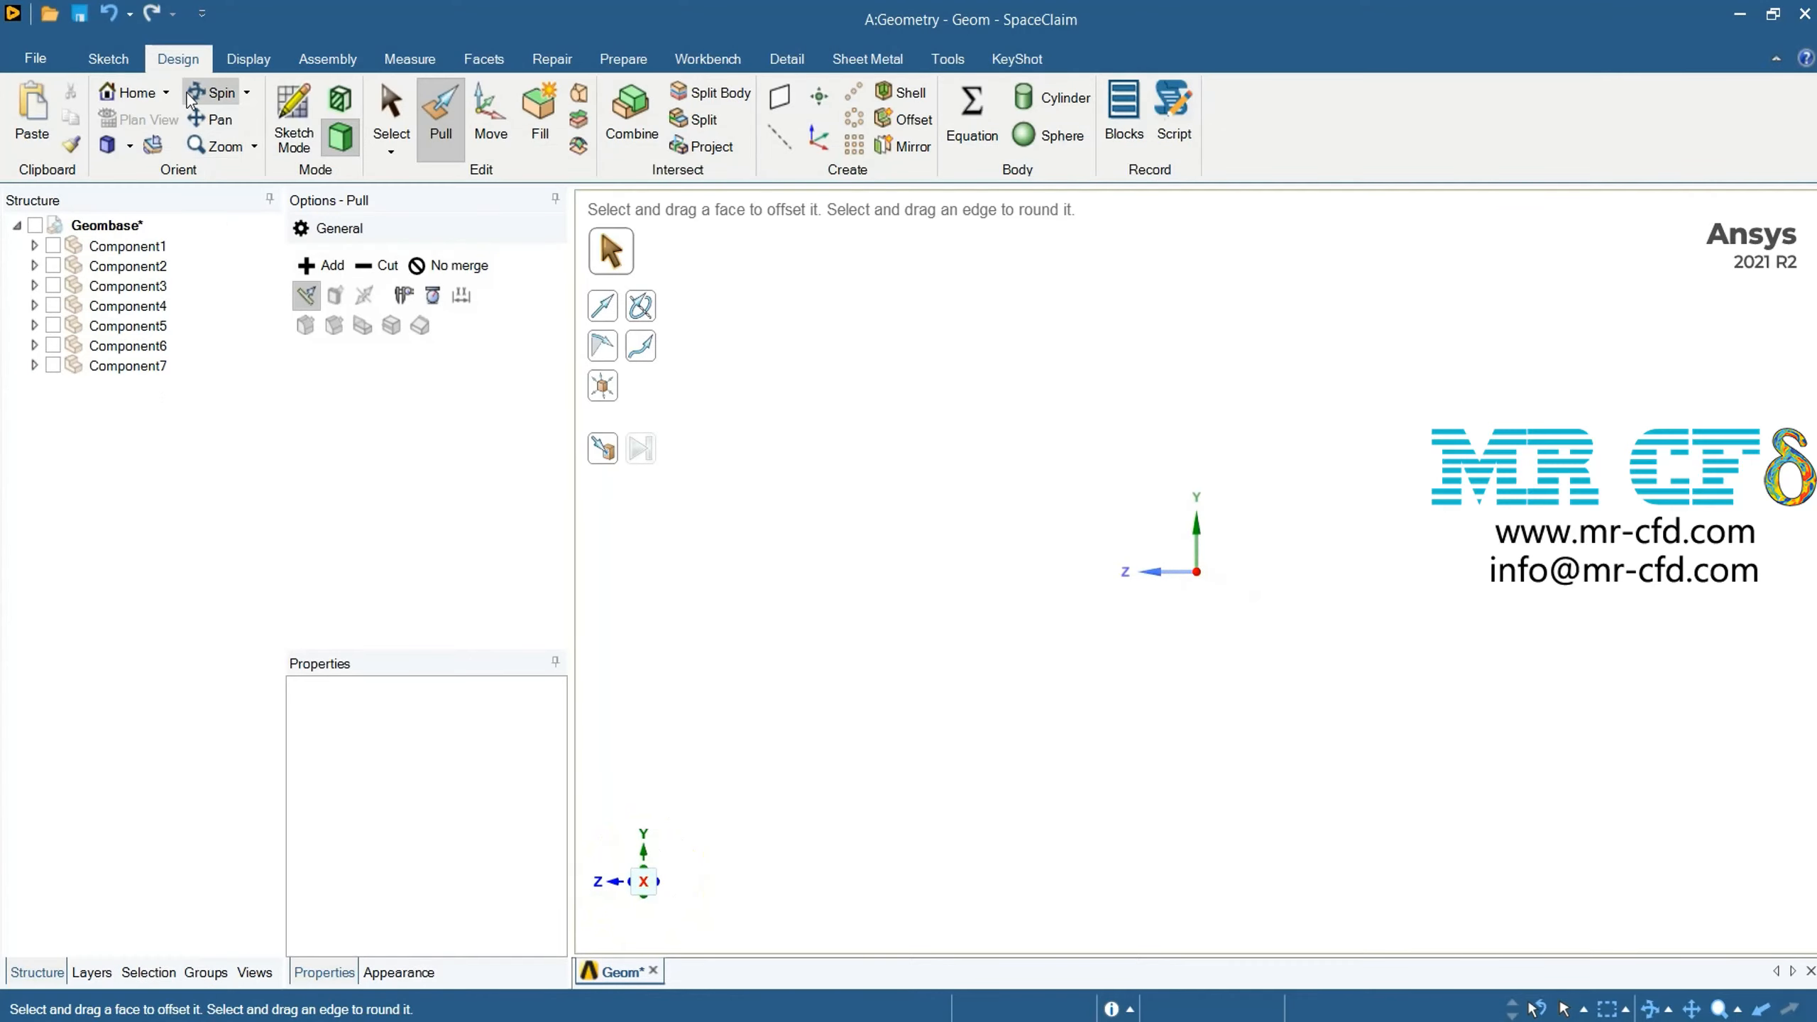
{"action": "left_click", "coordinate": [108, 59]}
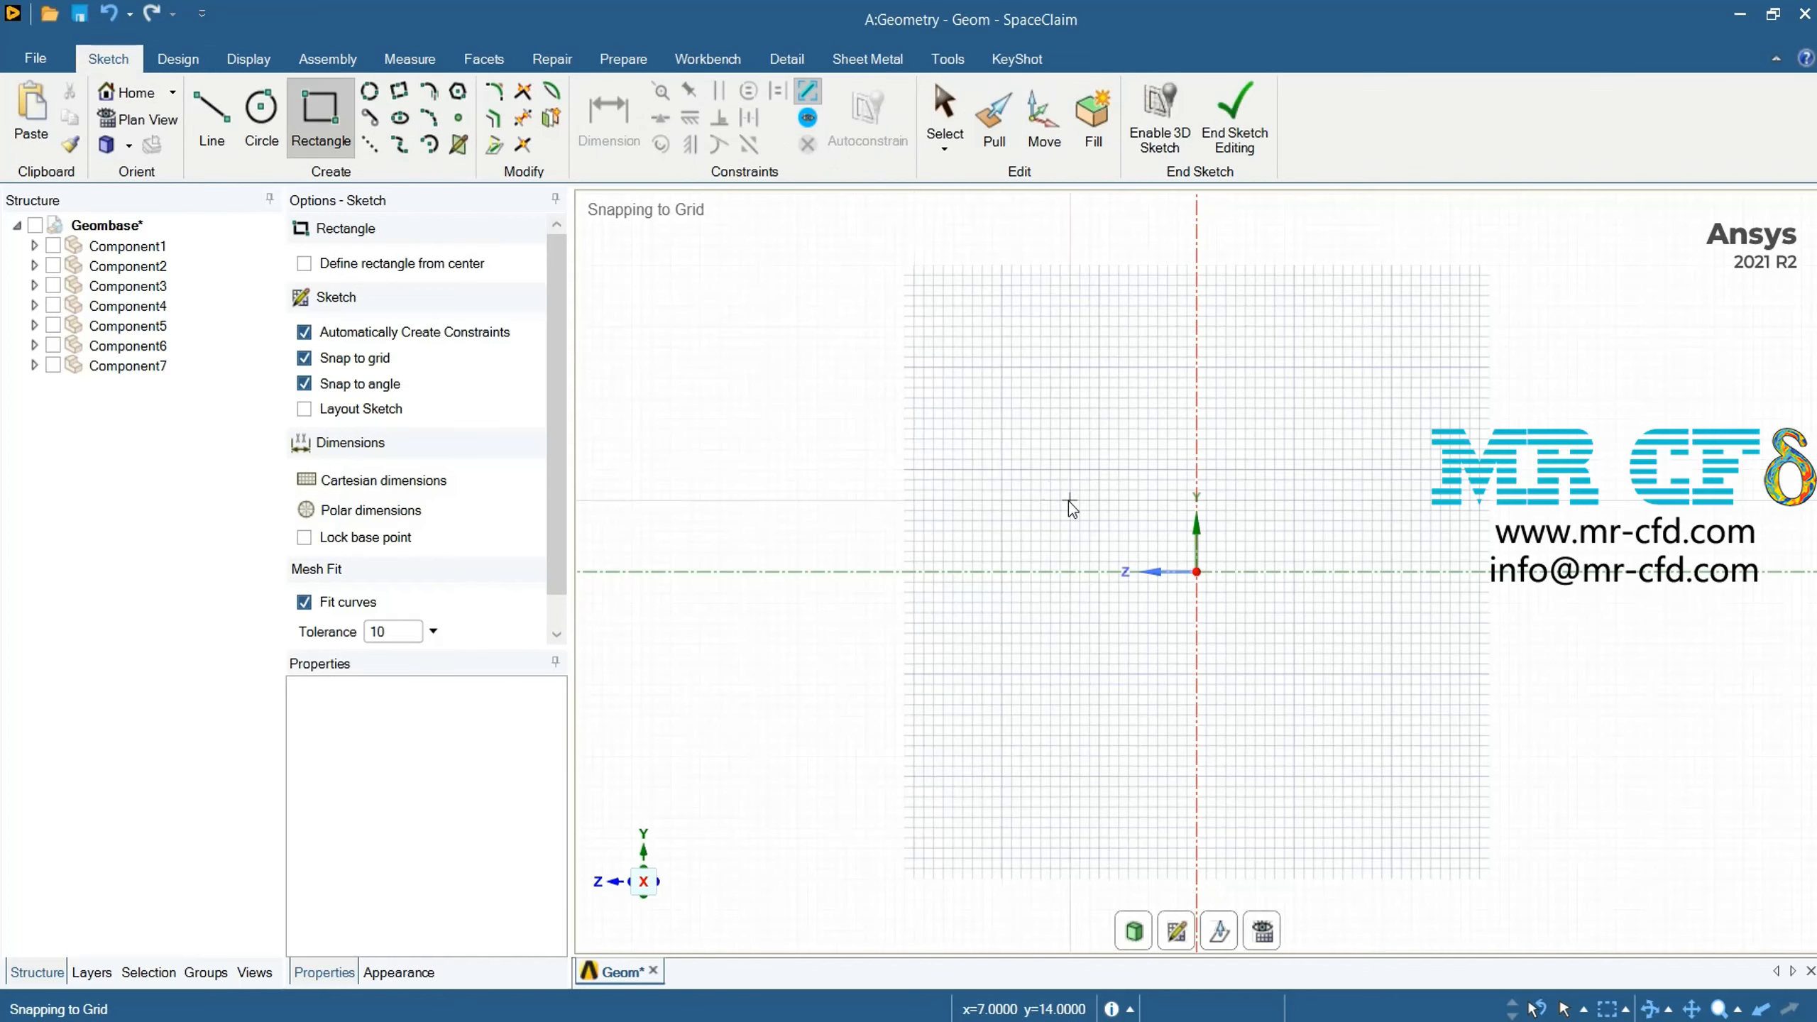
{"action": "left_click", "coordinate": [1391, 573]}
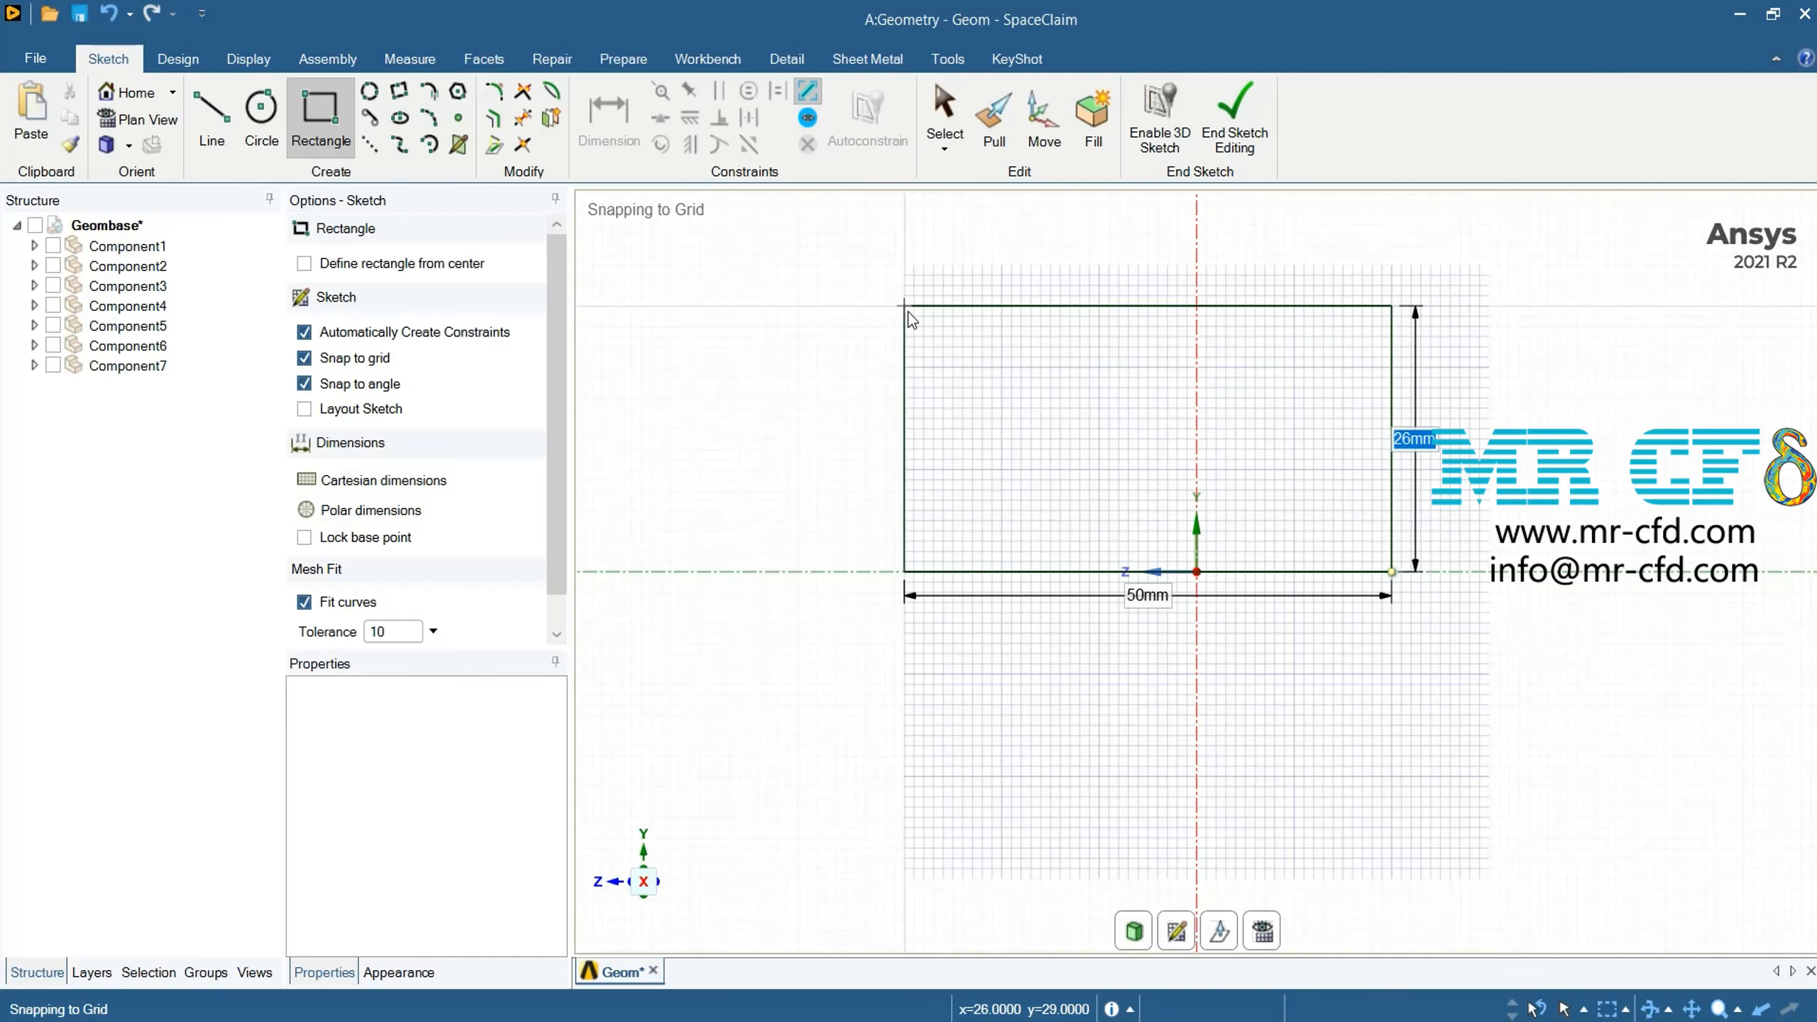
{"action": "type", "text": "3000"}
{"action": "key", "text": "ctrl+z"}
{"action": "key", "text": "Return"}
Dimension the rectangle's bottom edge and set its length to 4000 mm
{"action": "scroll", "coordinate": [908, 313], "scroll_direction": "down", "scroll_amount": 16}
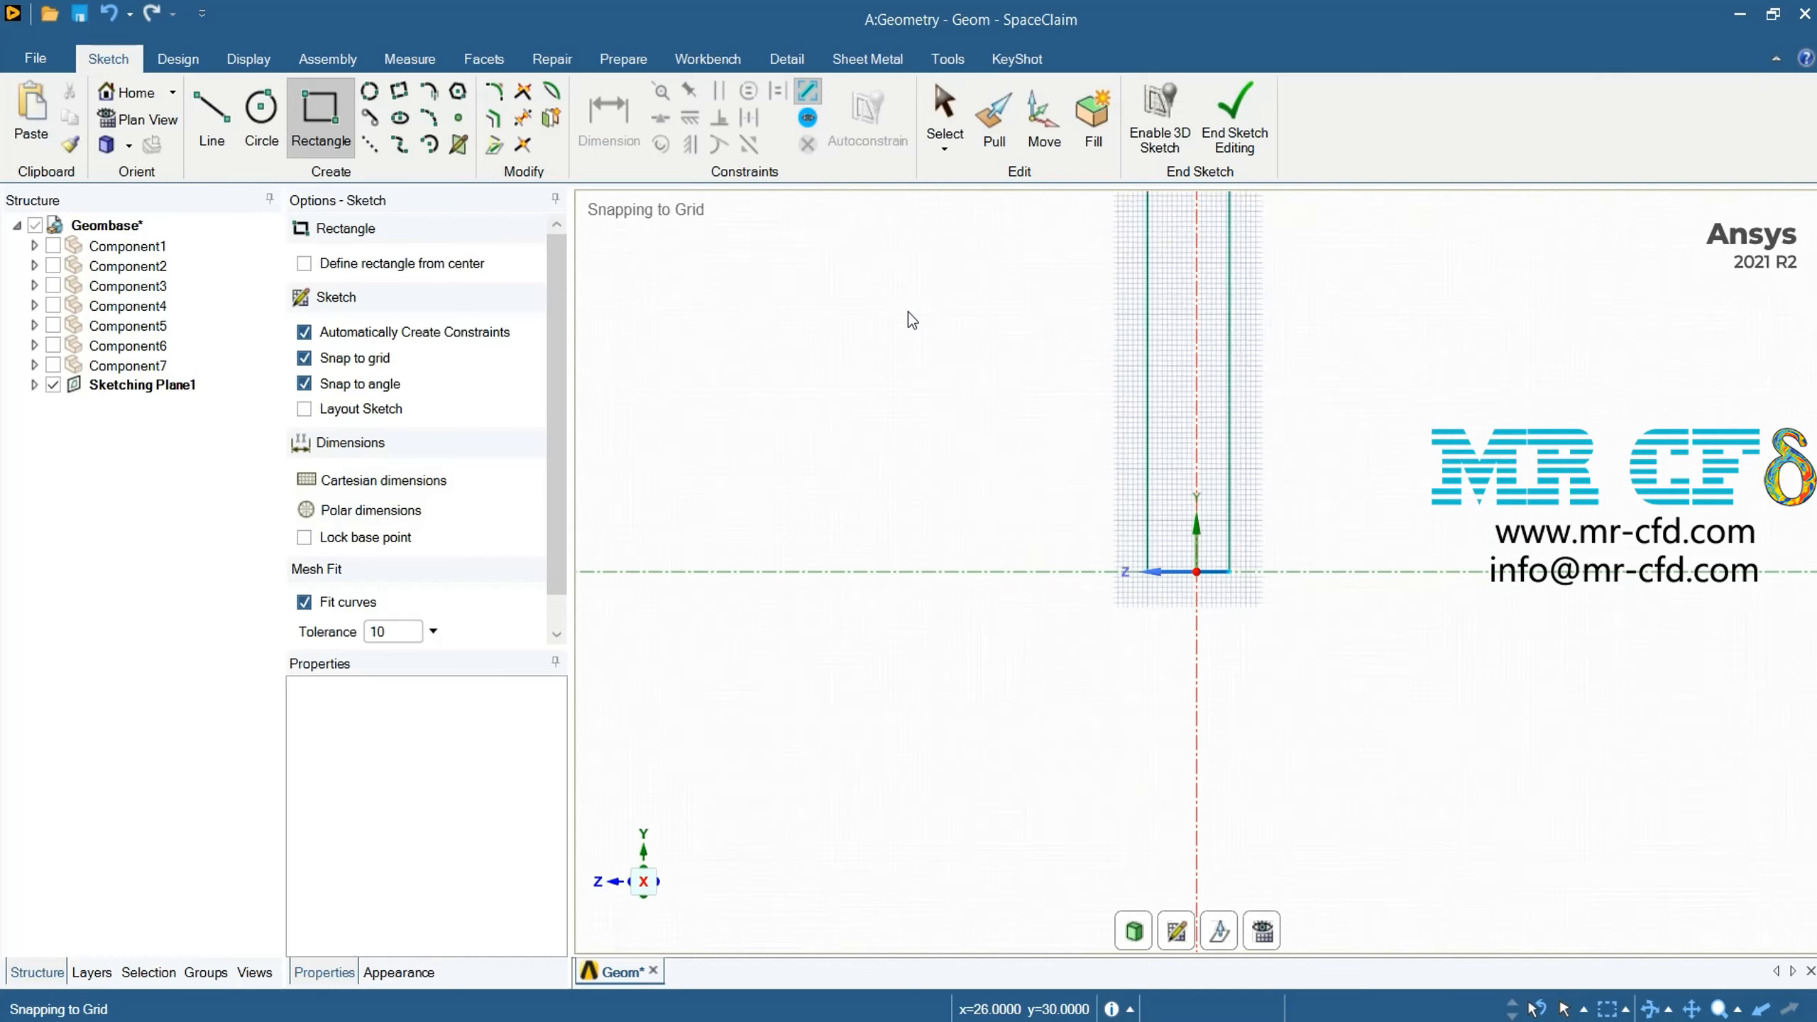
{"action": "scroll", "coordinate": [1245, 419], "scroll_direction": "up", "scroll_amount": 6}
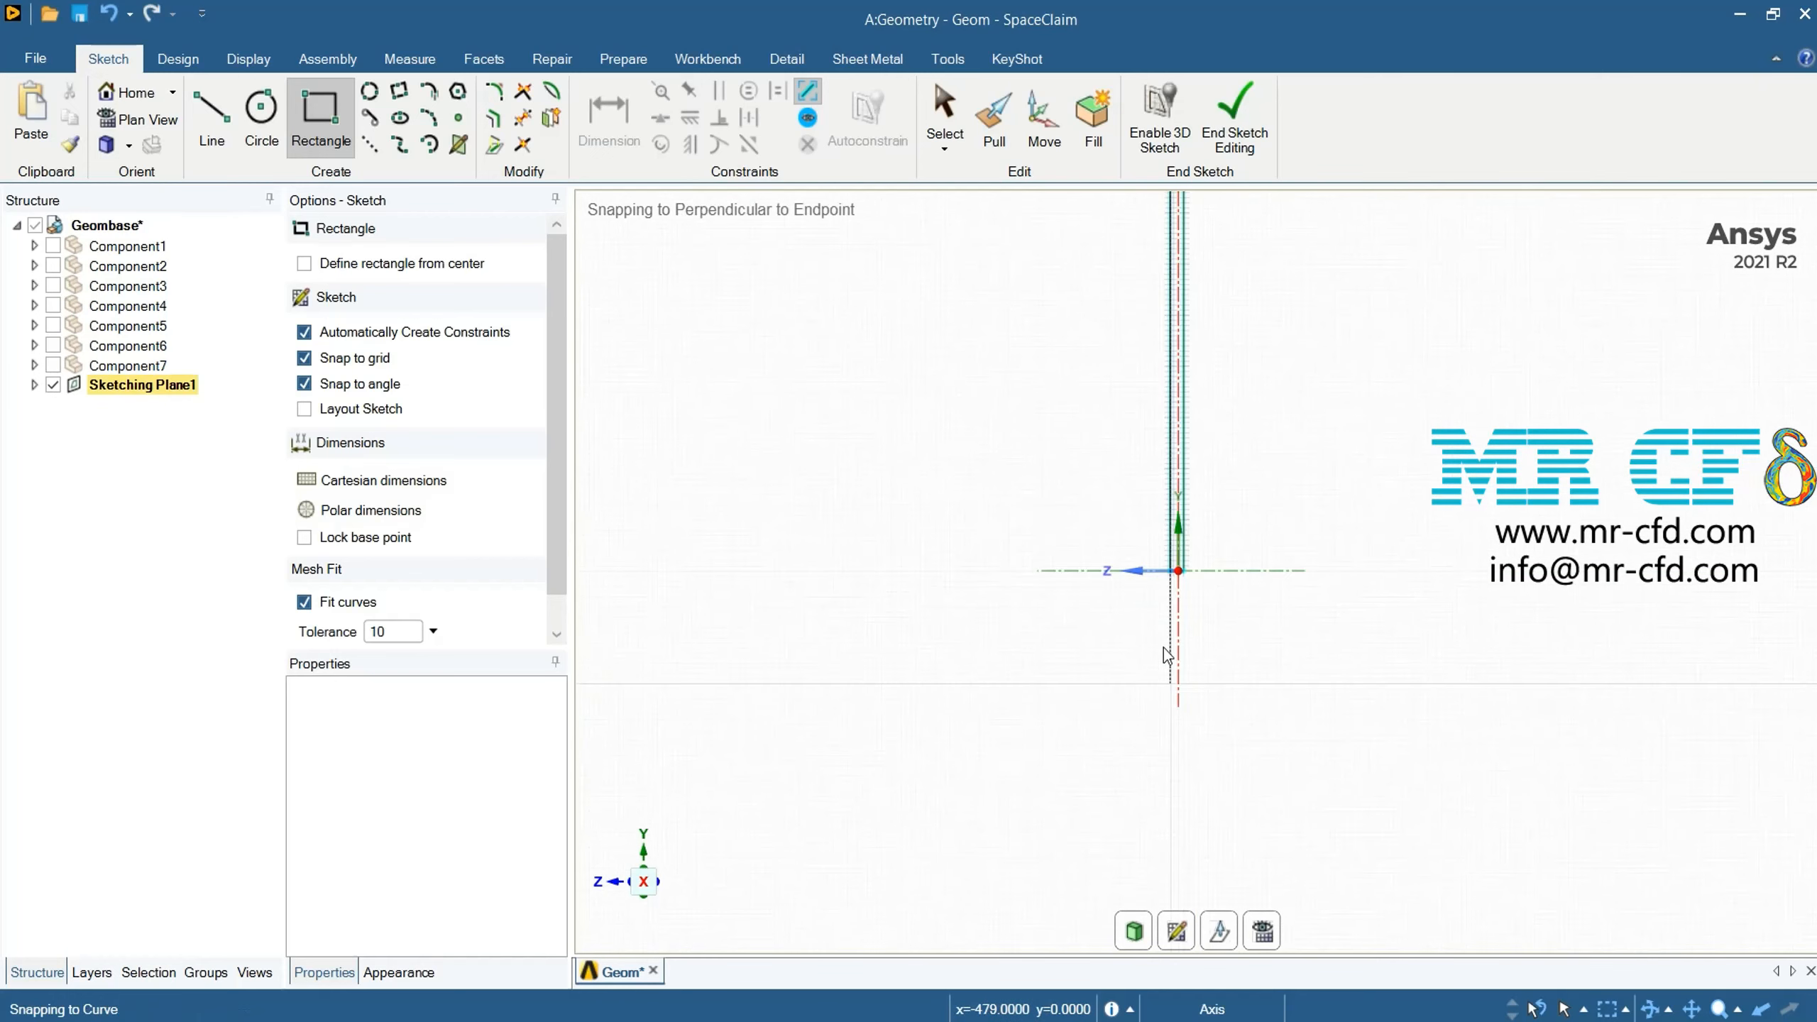
{"action": "scroll", "coordinate": [1196, 617], "scroll_direction": "up", "scroll_amount": 2}
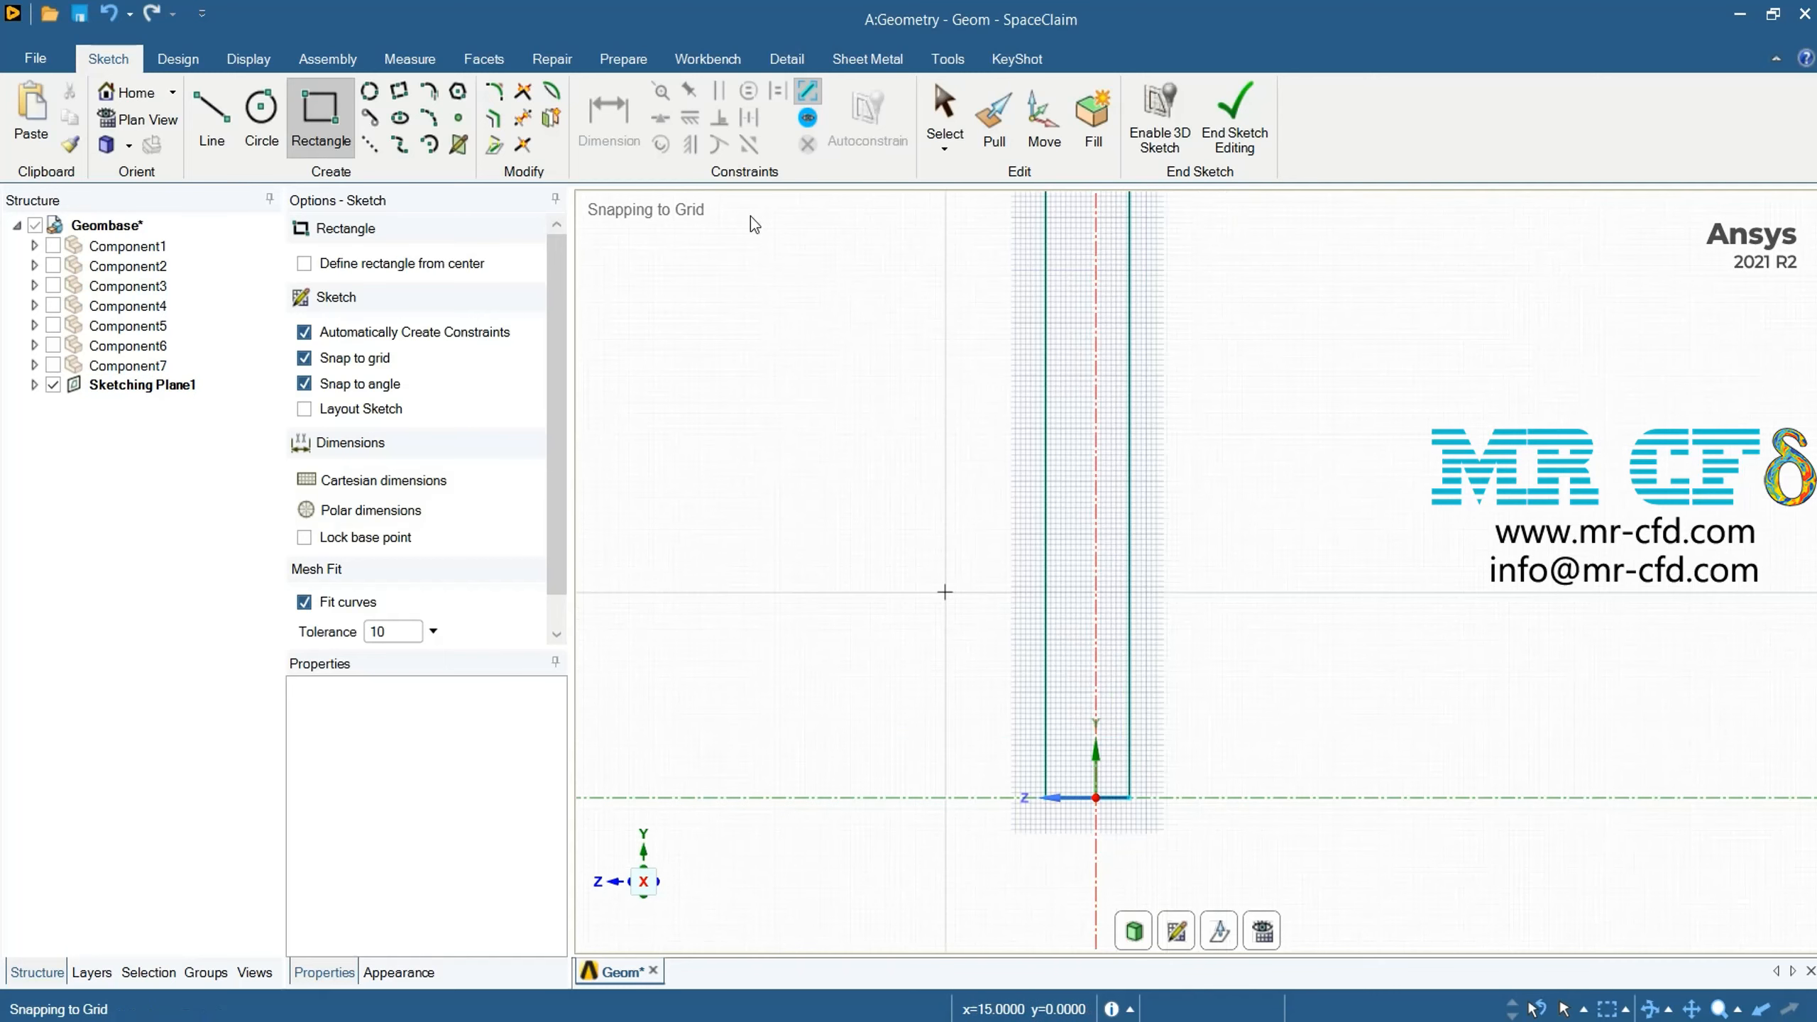
{"action": "key", "text": "d"}
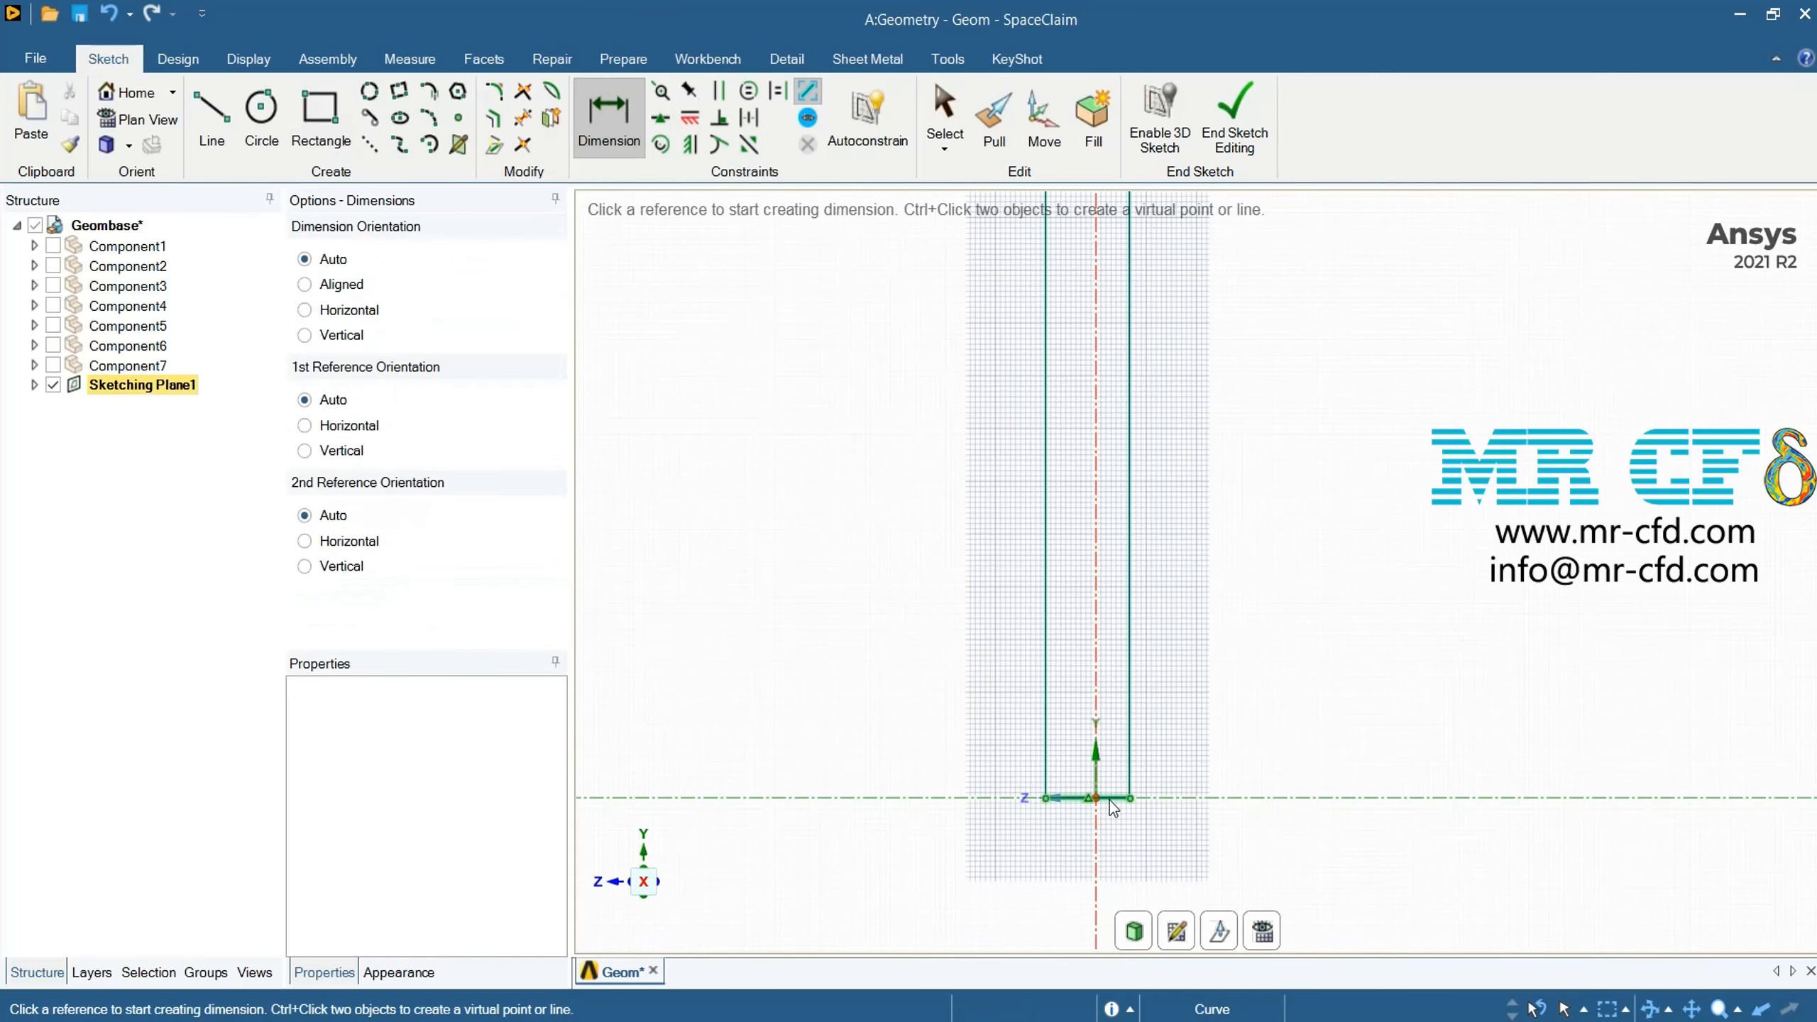
{"action": "left_click", "coordinate": [1113, 806]}
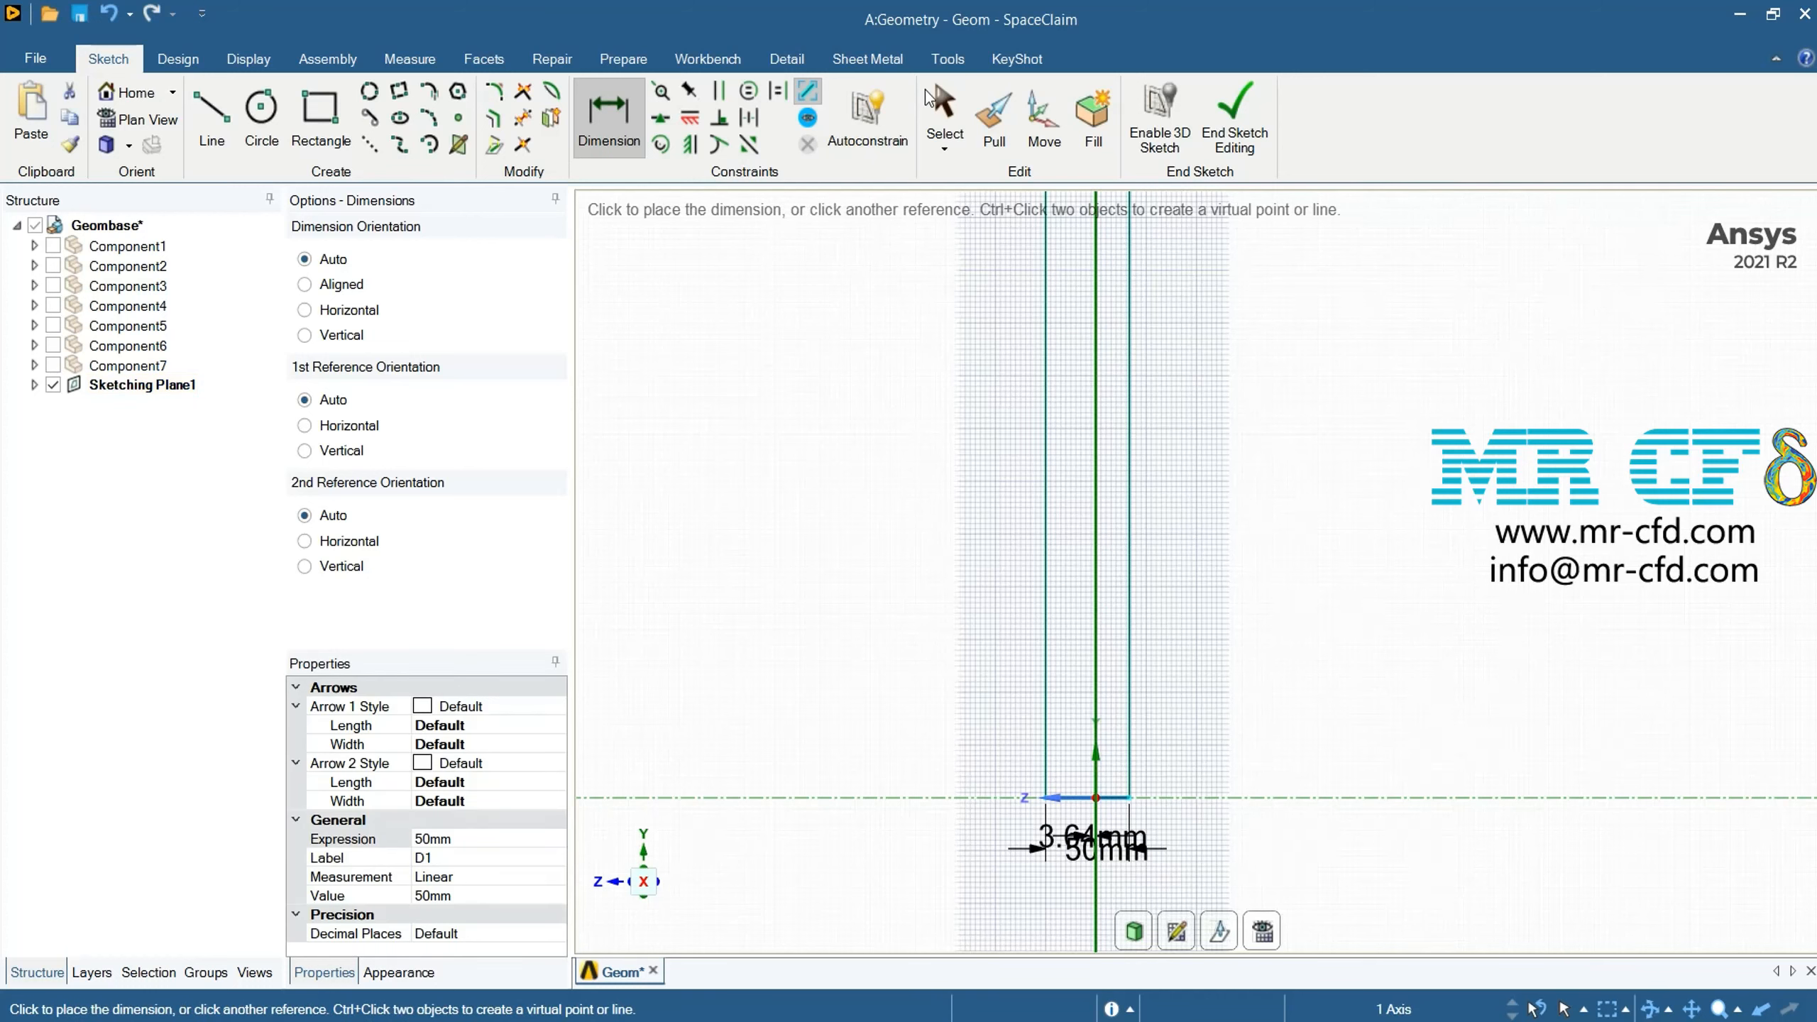
{"action": "left_click", "coordinate": [944, 115]}
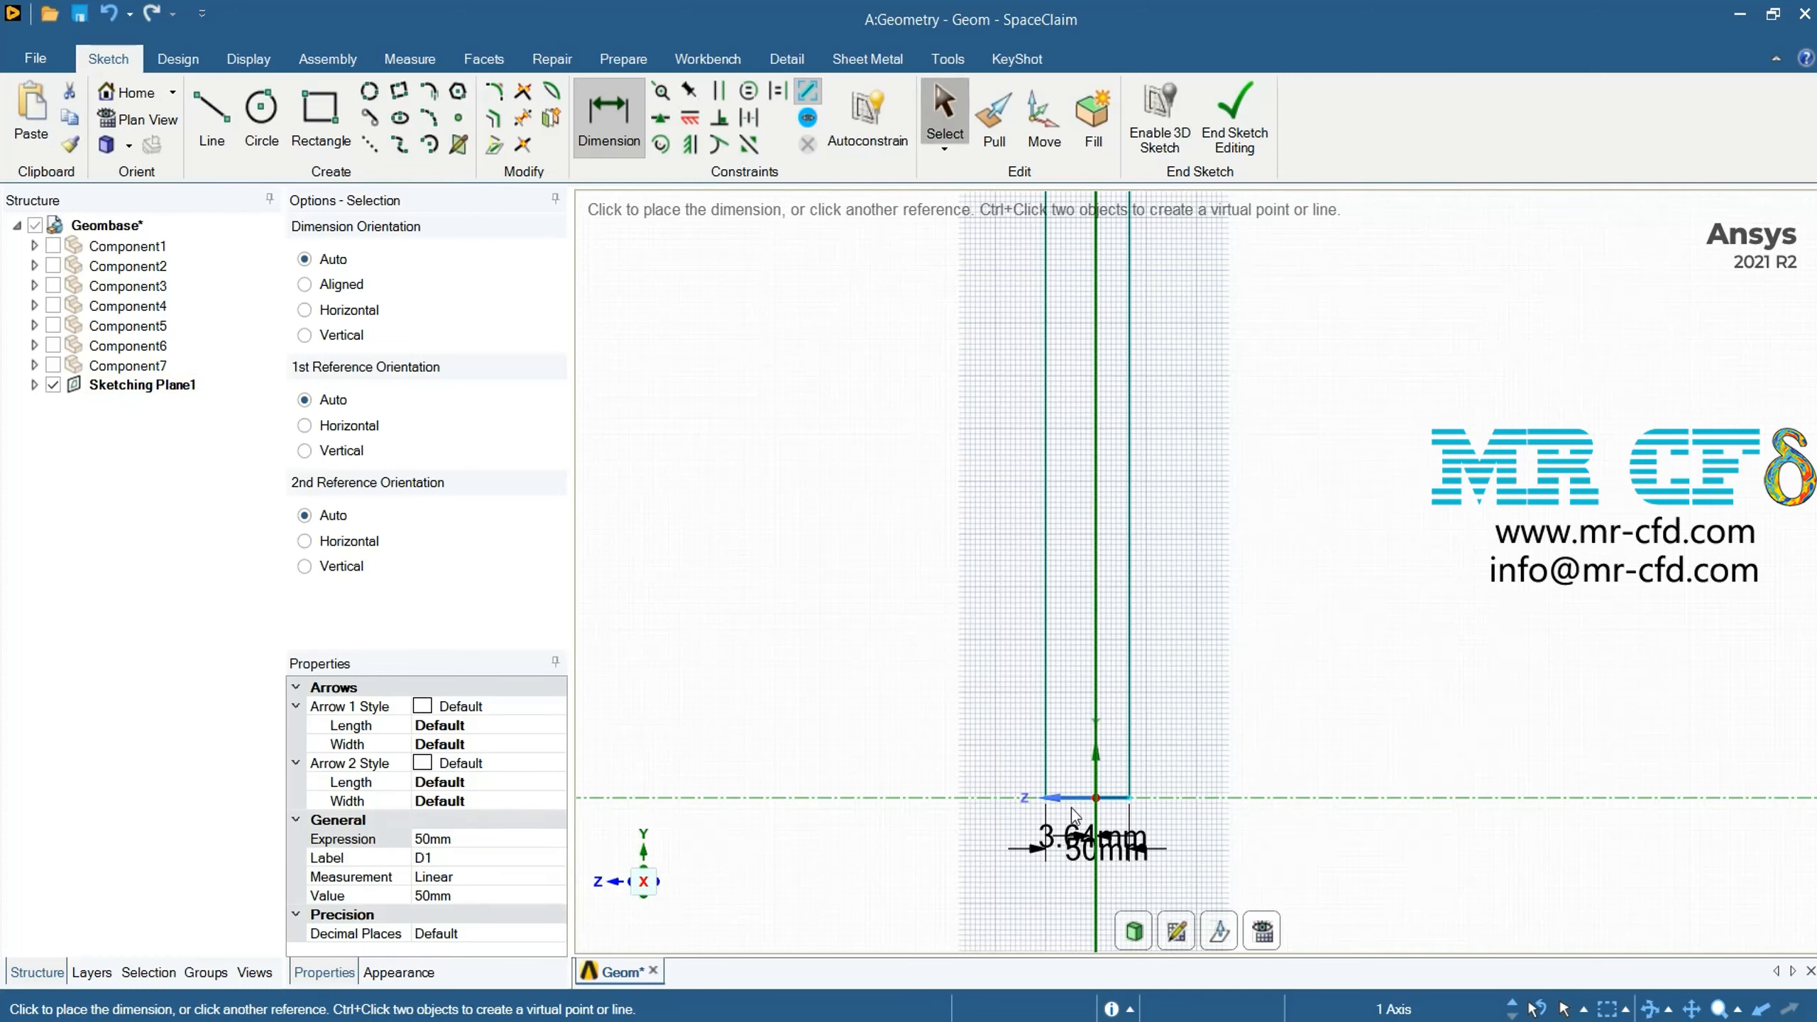
{"action": "double_click", "coordinate": [1082, 852]}
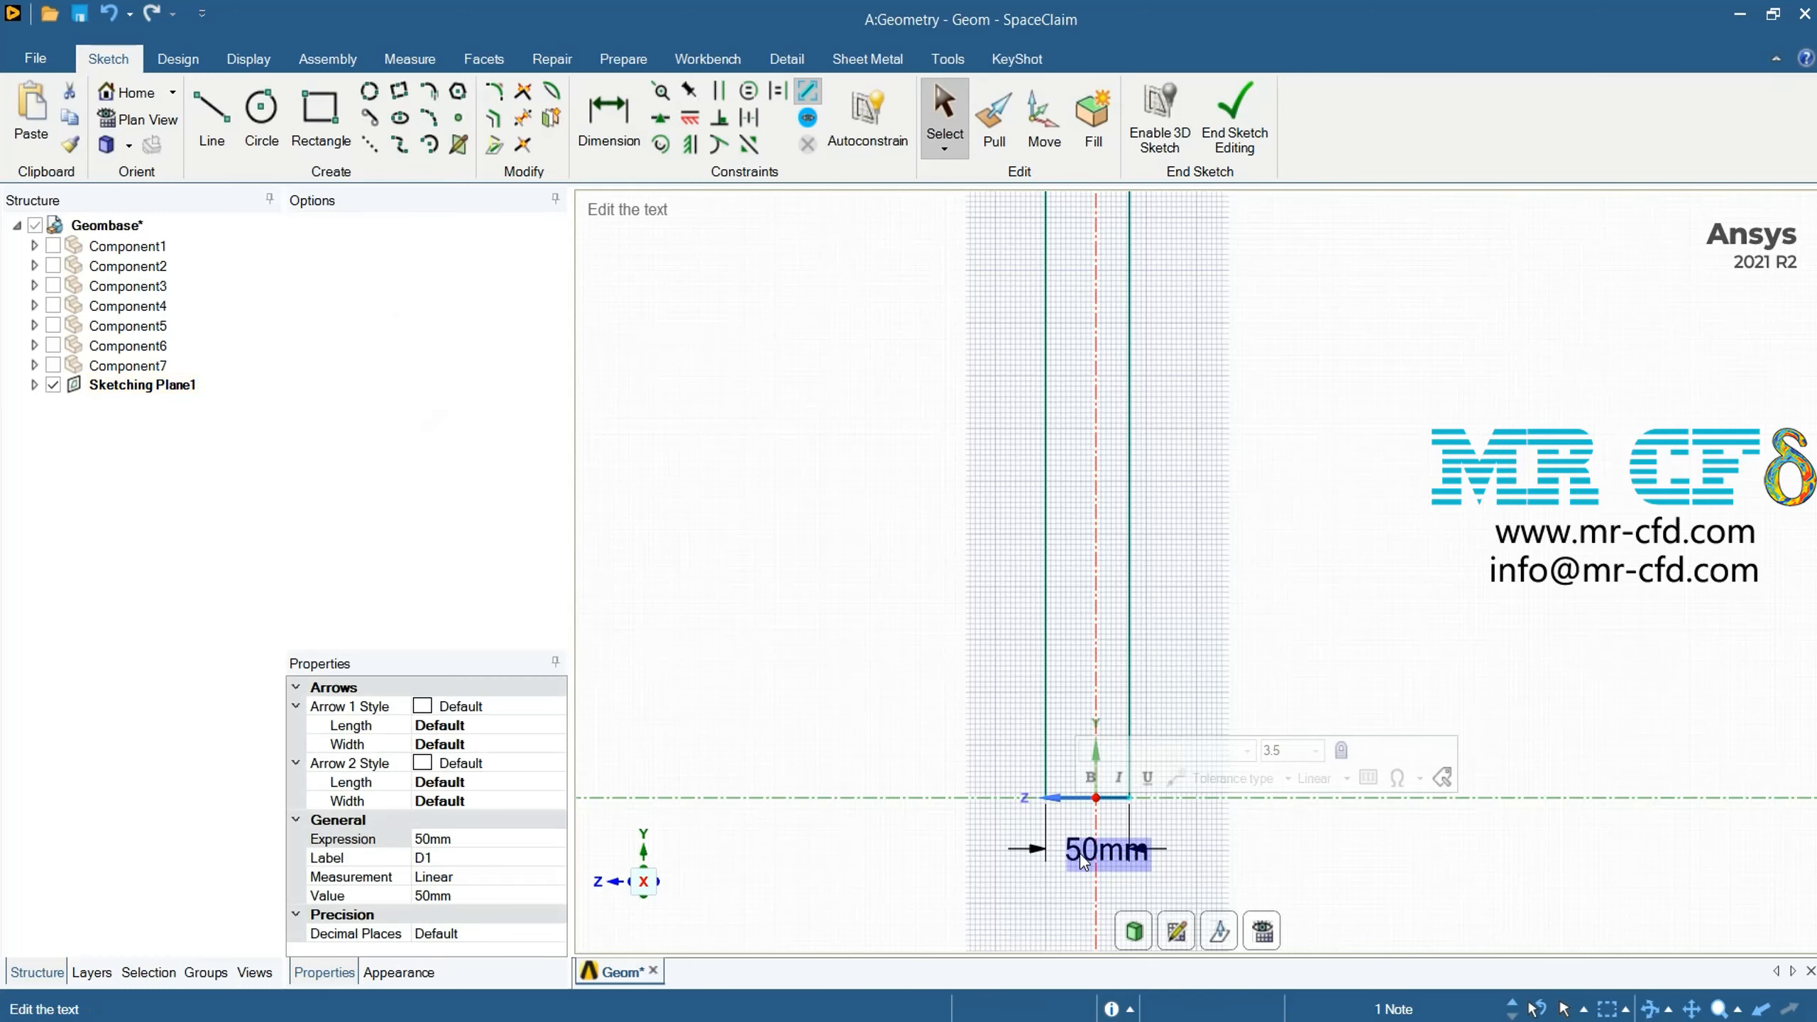
{"action": "key", "text": "BackSpace"}
{"action": "type", "text": "4000"}
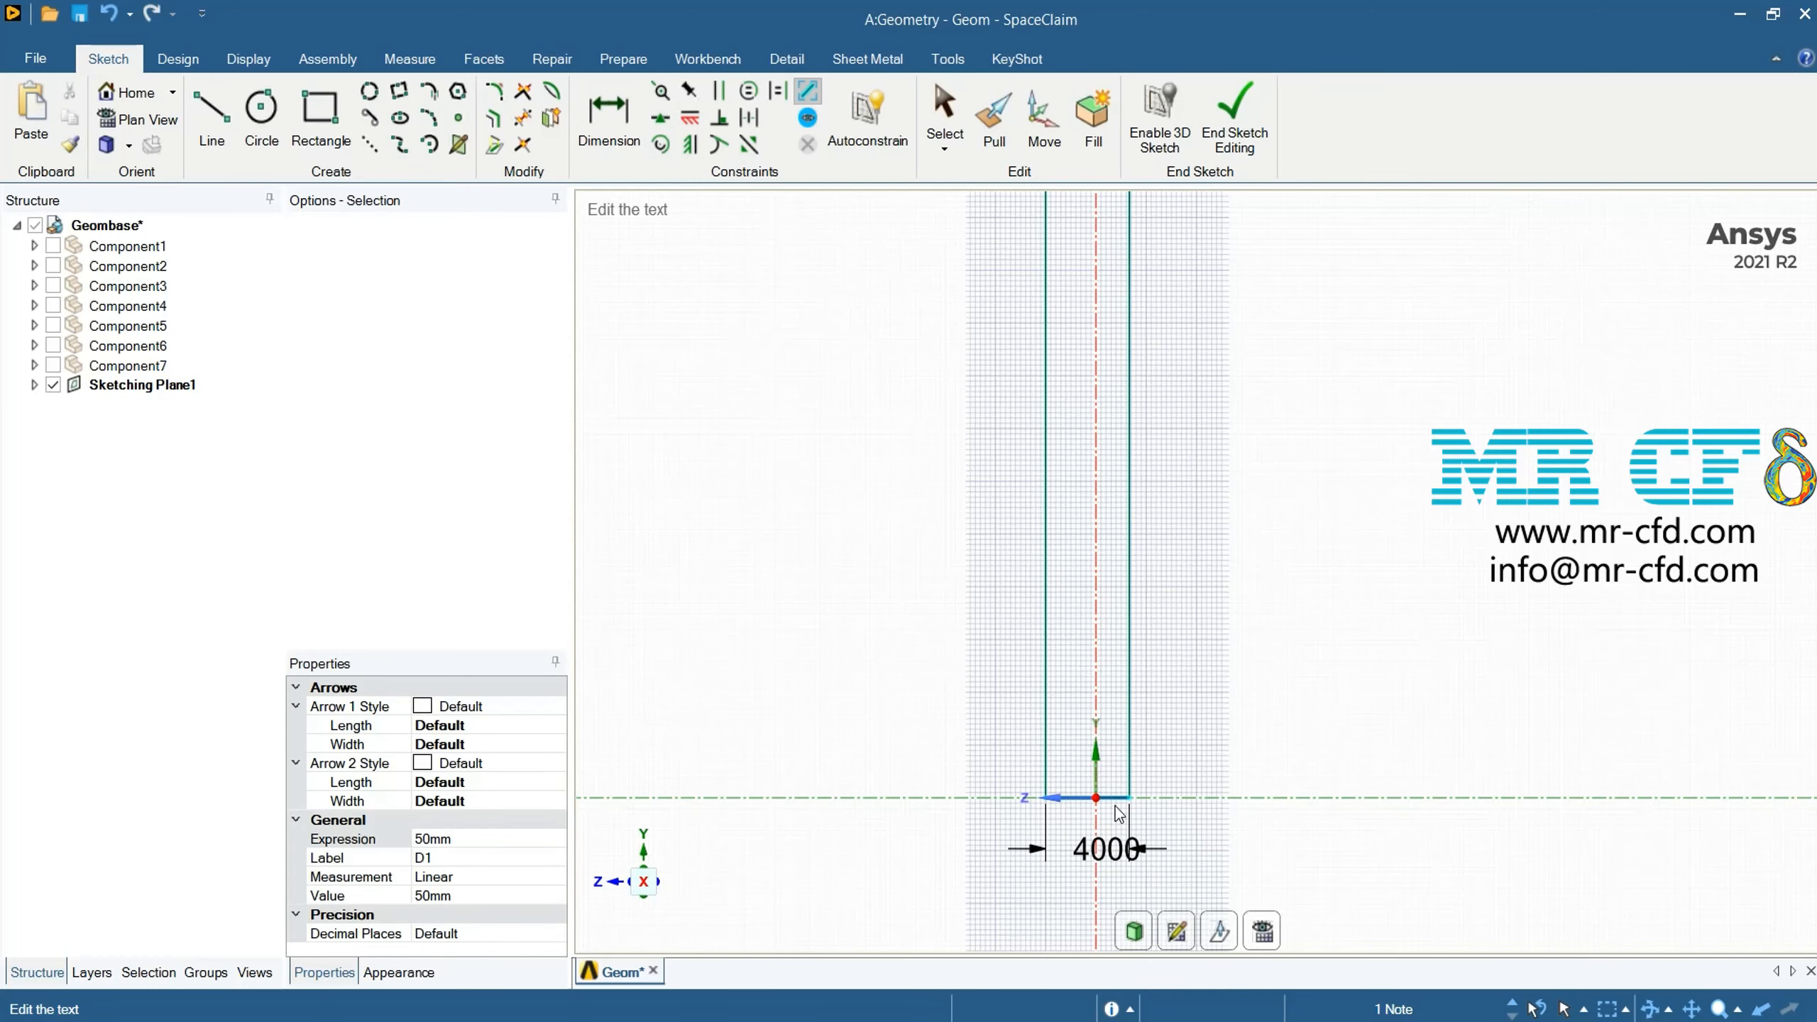
{"action": "key", "text": "Return"}
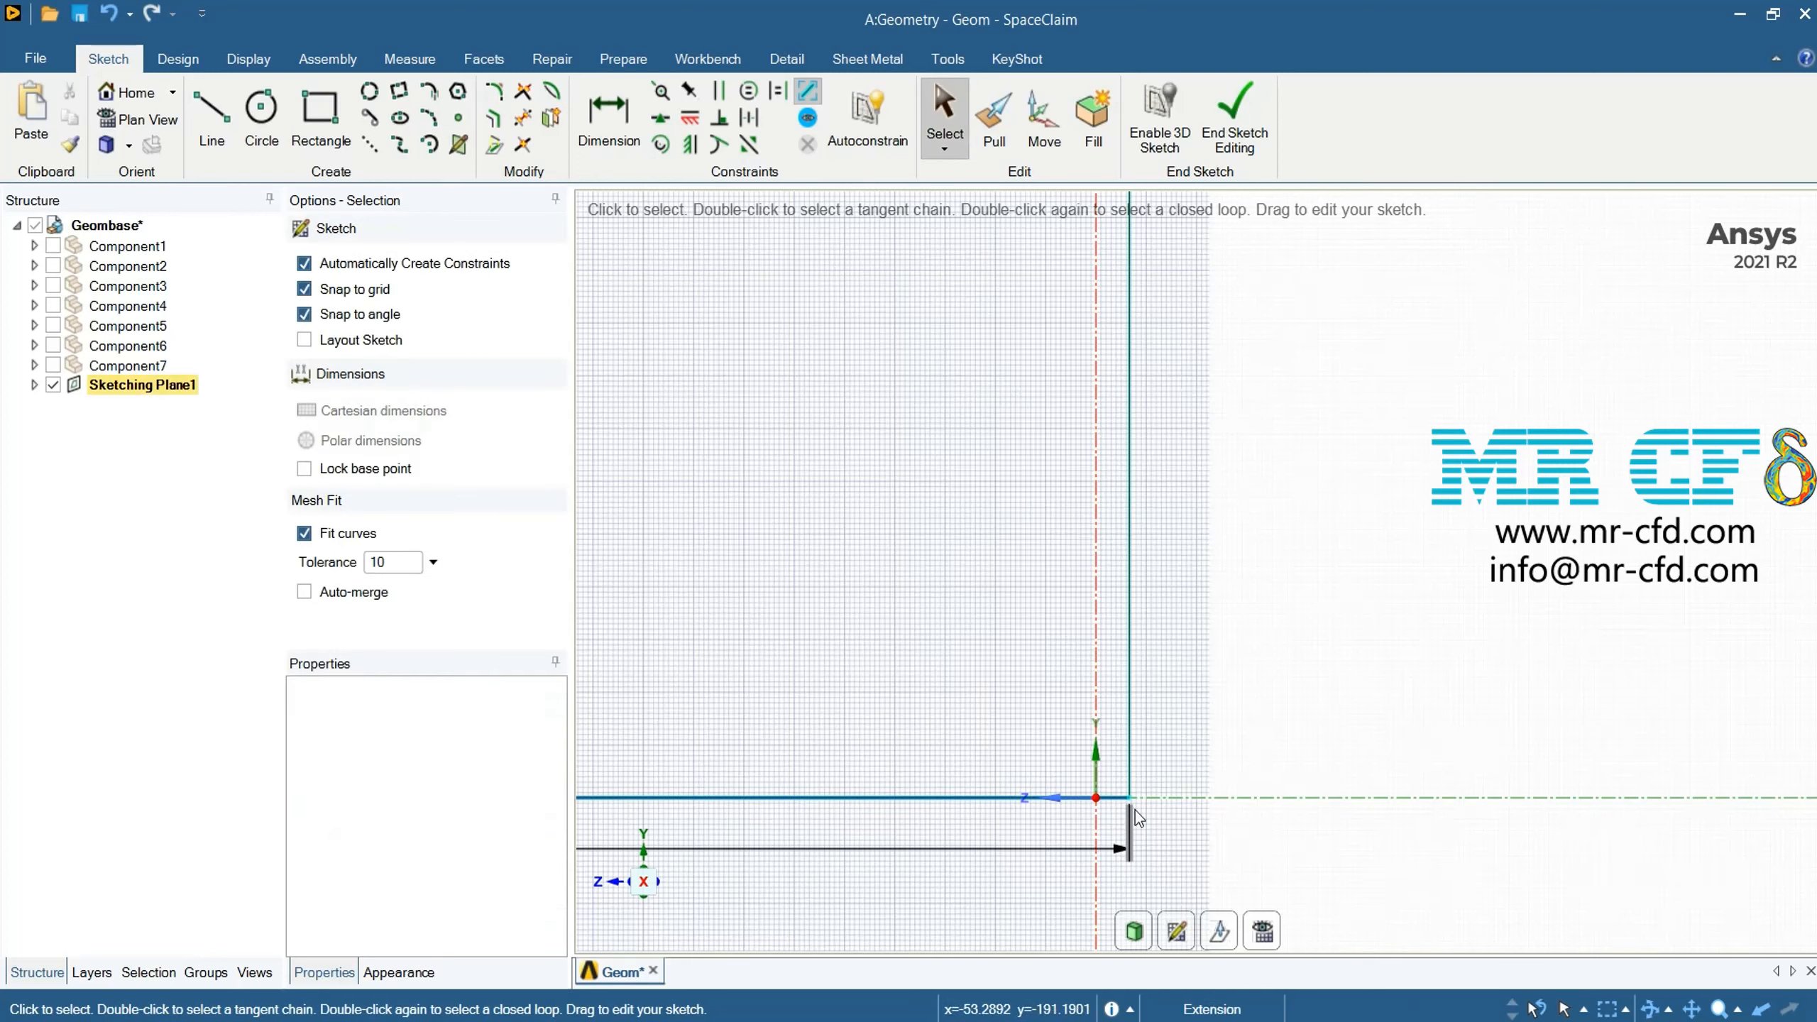
Dimension the distance between the rectangle's right edge and the vertical axis, and set it to 2000 mm
{"action": "key", "text": "d"}
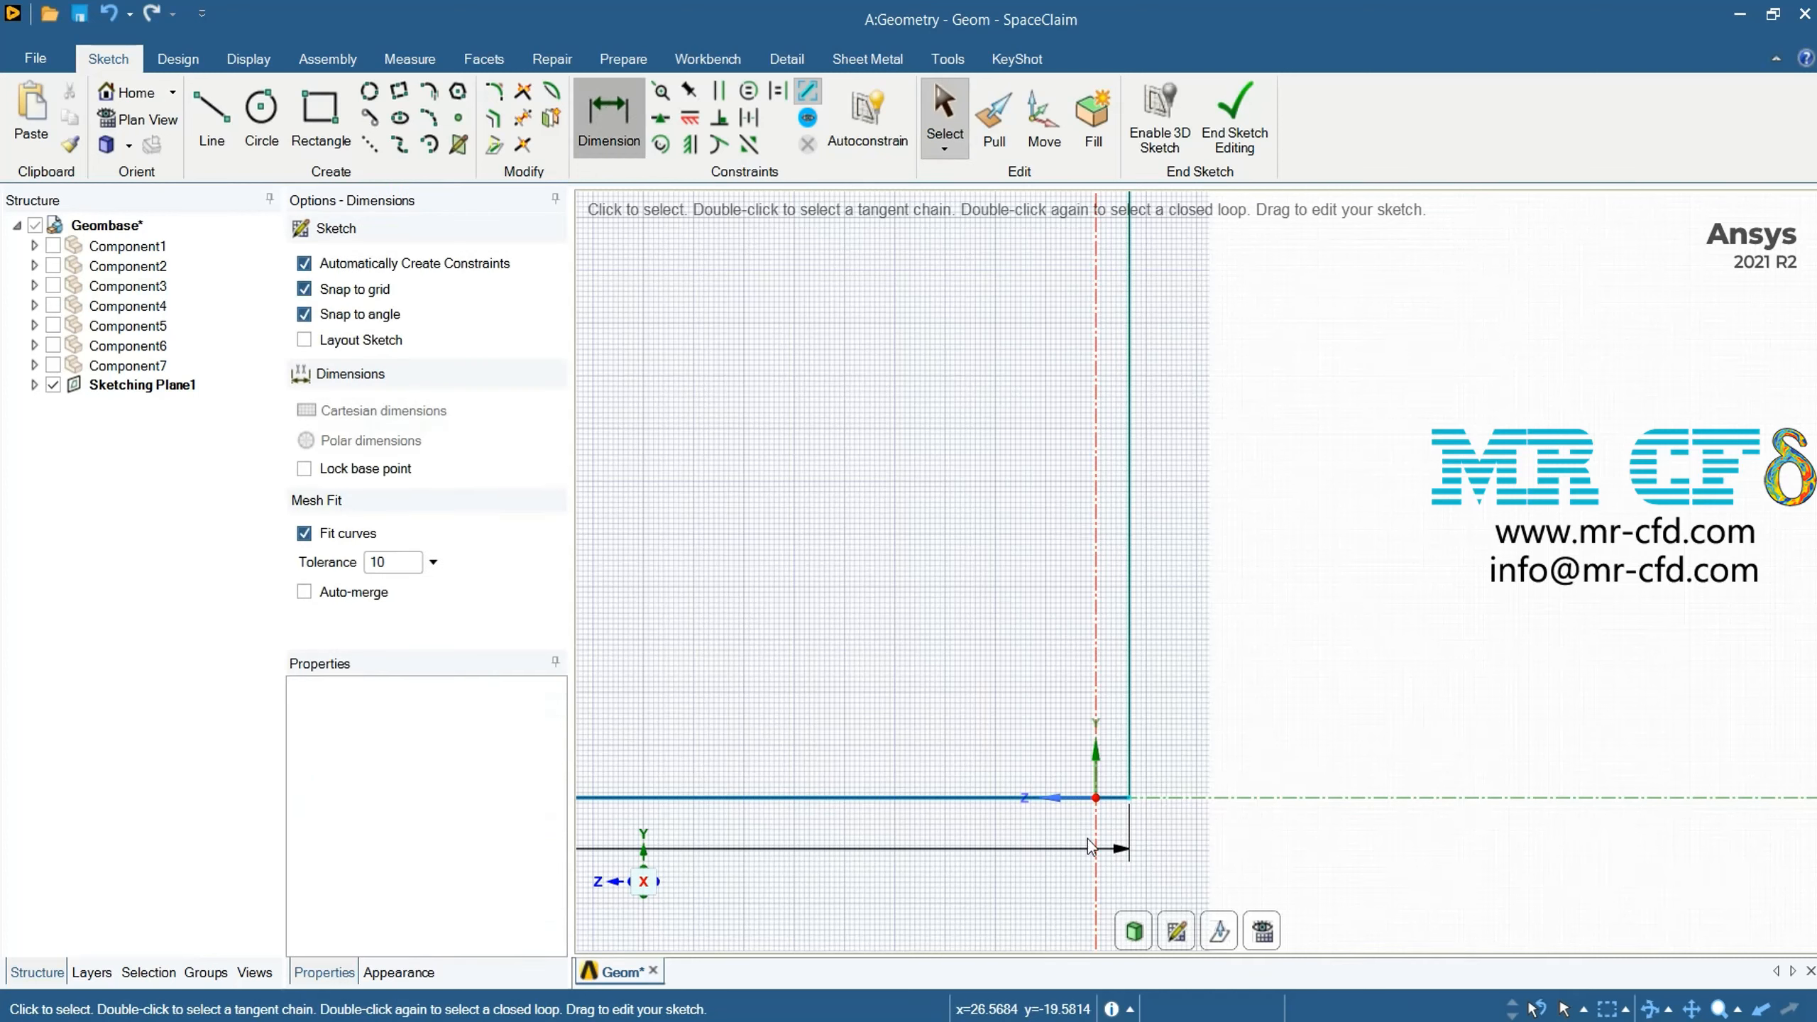
{"action": "left_click", "coordinate": [1129, 748]}
{"action": "left_click", "coordinate": [1097, 691]}
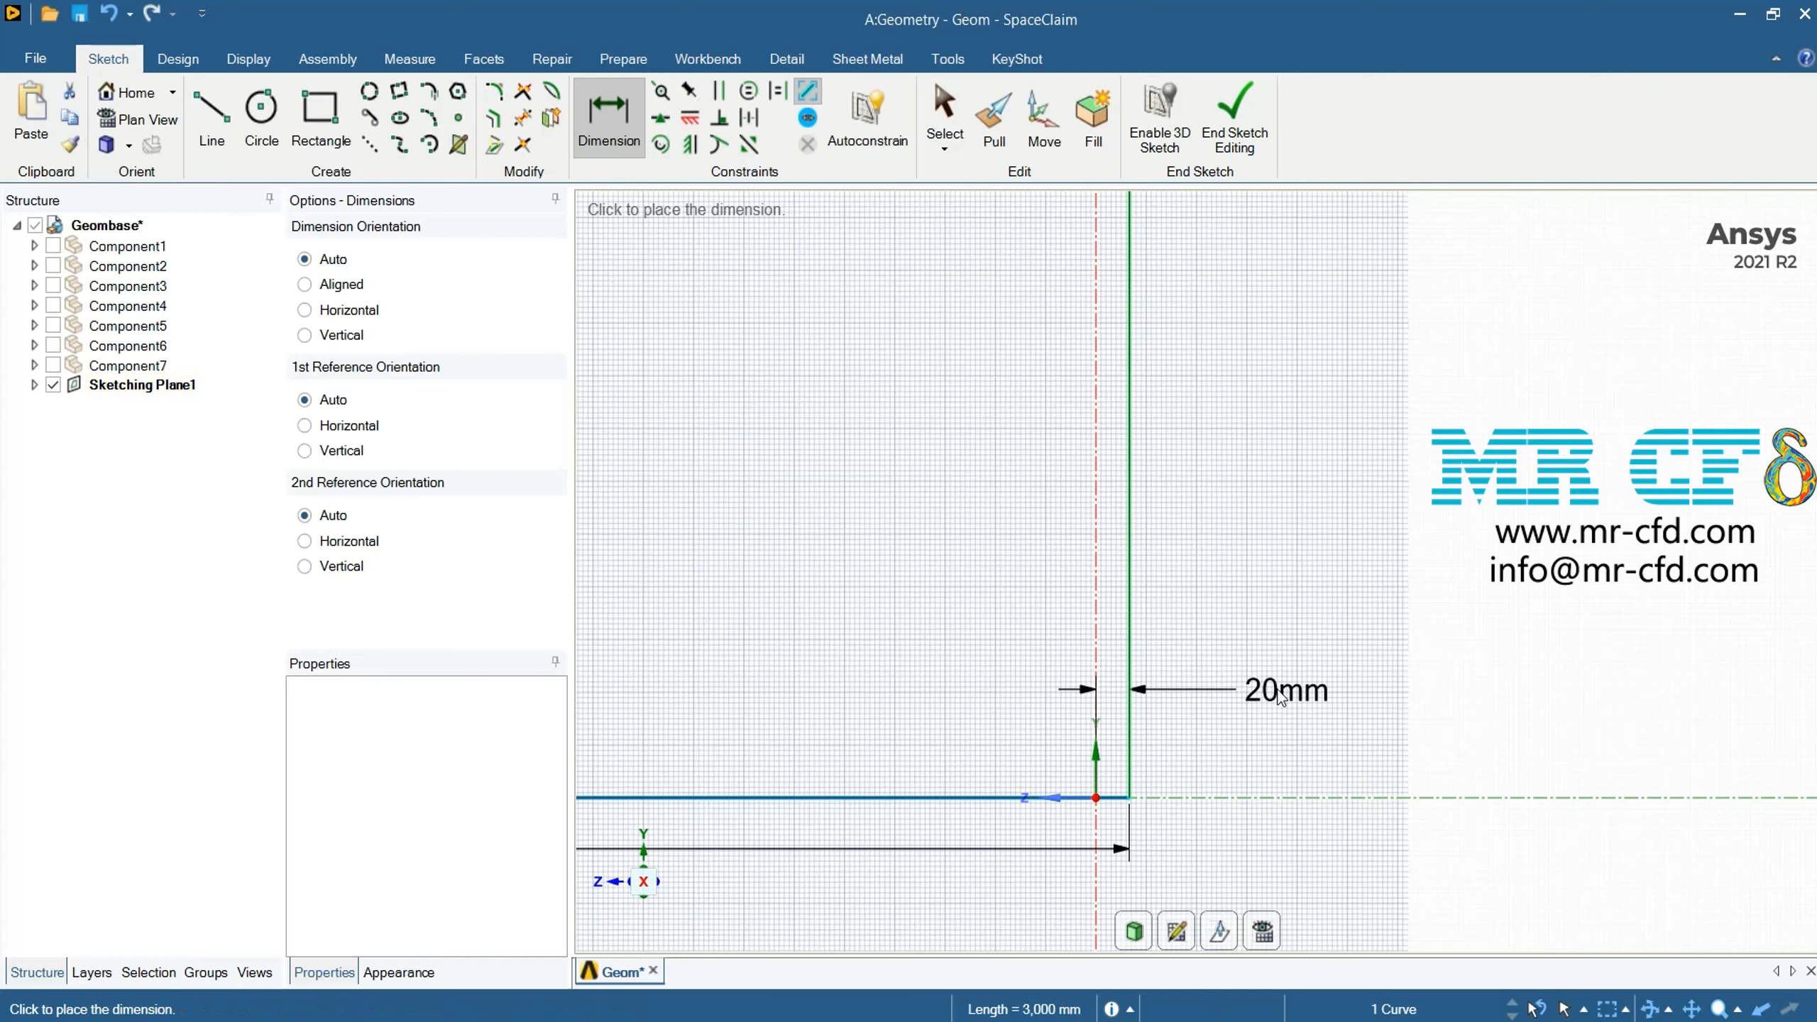
{"action": "left_click", "coordinate": [1329, 692]}
{"action": "double_click", "coordinate": [1319, 694]}
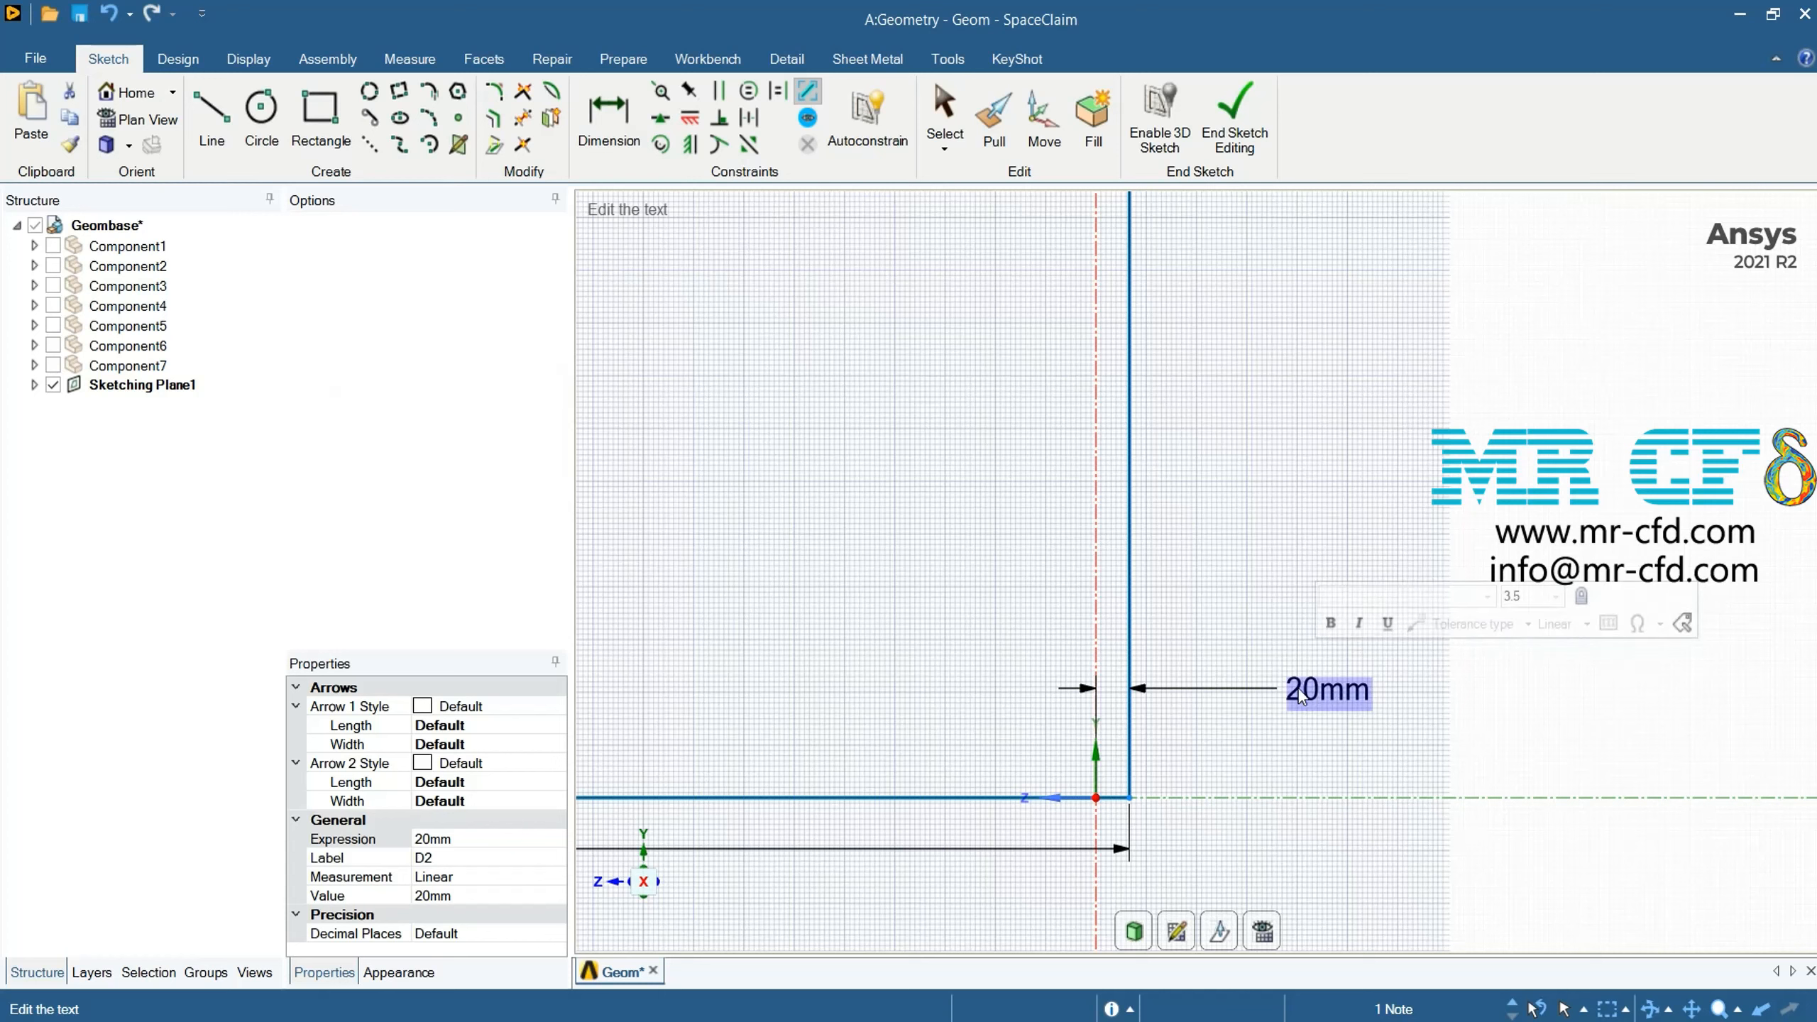
{"action": "type", "text": "00"}
{"action": "key", "text": "BackSpace"}
{"action": "key", "text": "BackSpace"}
{"action": "type", "text": "2000"}
{"action": "key", "text": "Return"}
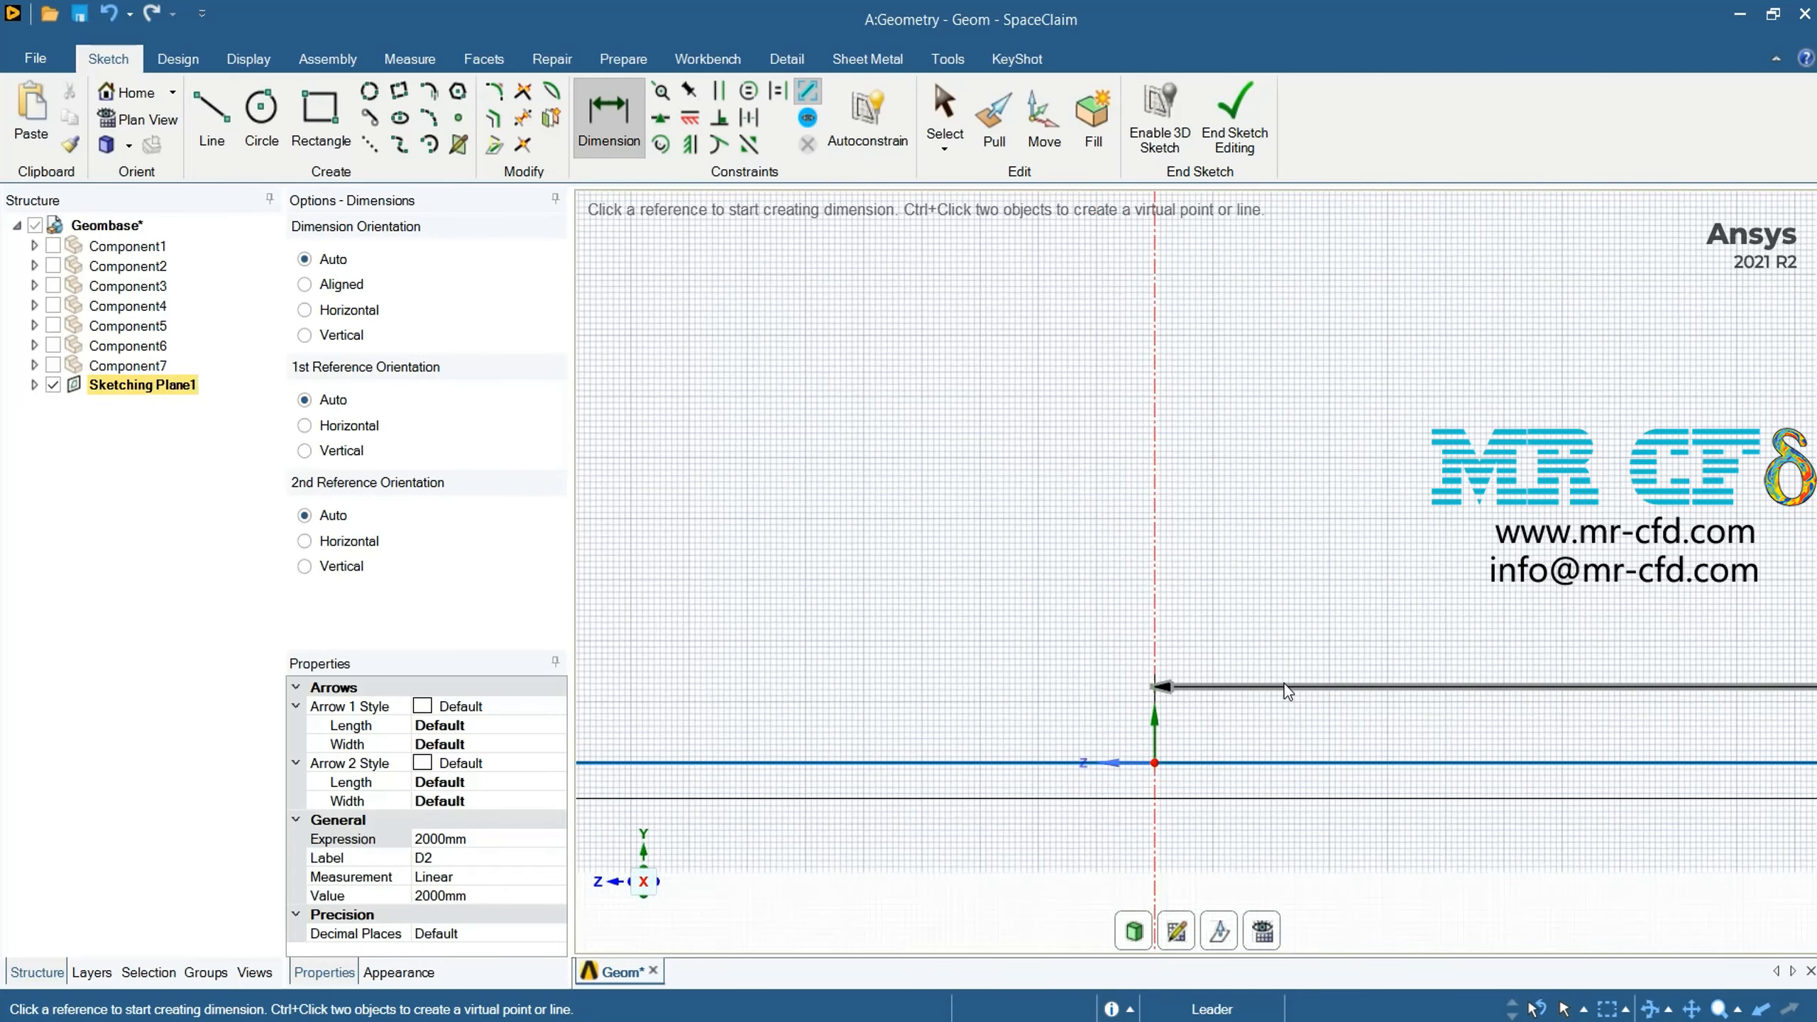
Finish the sketch so the rectangle becomes a surface, and show it in an isometric view
{"action": "scroll", "coordinate": [1285, 686], "scroll_direction": "down", "scroll_amount": 5}
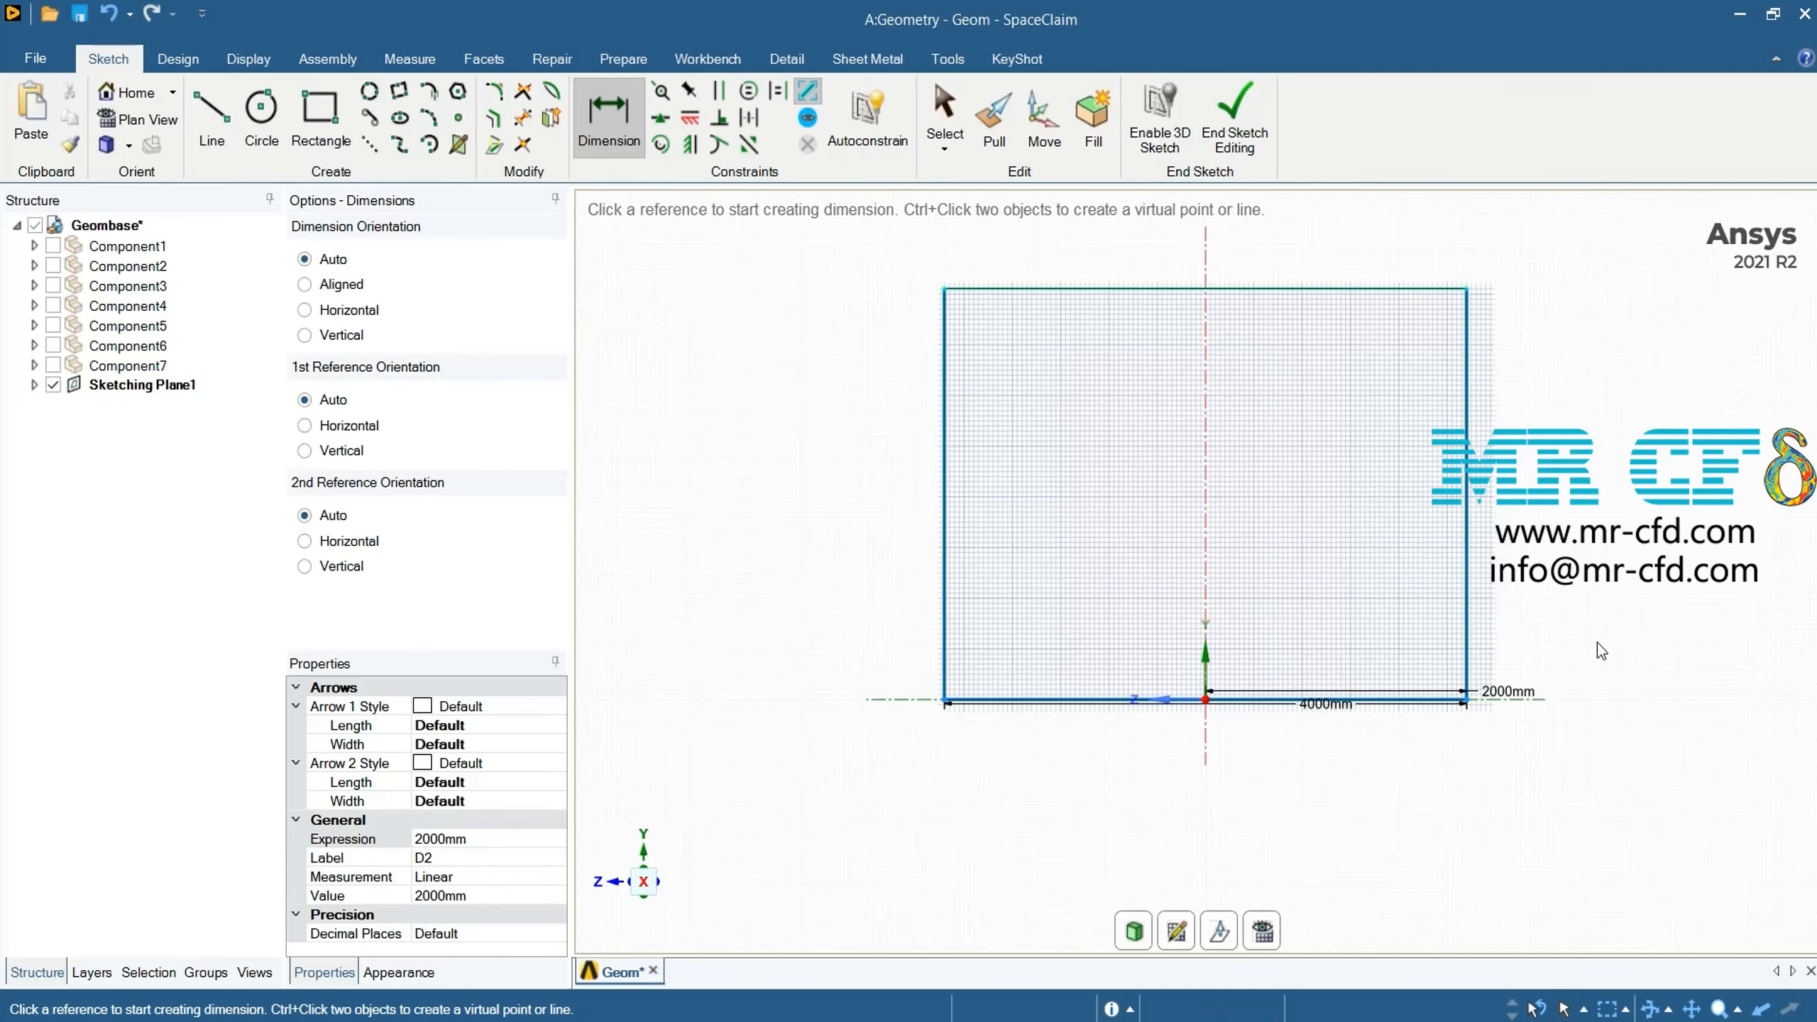
{"action": "scroll", "coordinate": [1247, 773], "scroll_direction": "up", "scroll_amount": 5}
{"action": "scroll", "coordinate": [1208, 766], "scroll_direction": "up", "scroll_amount": 1}
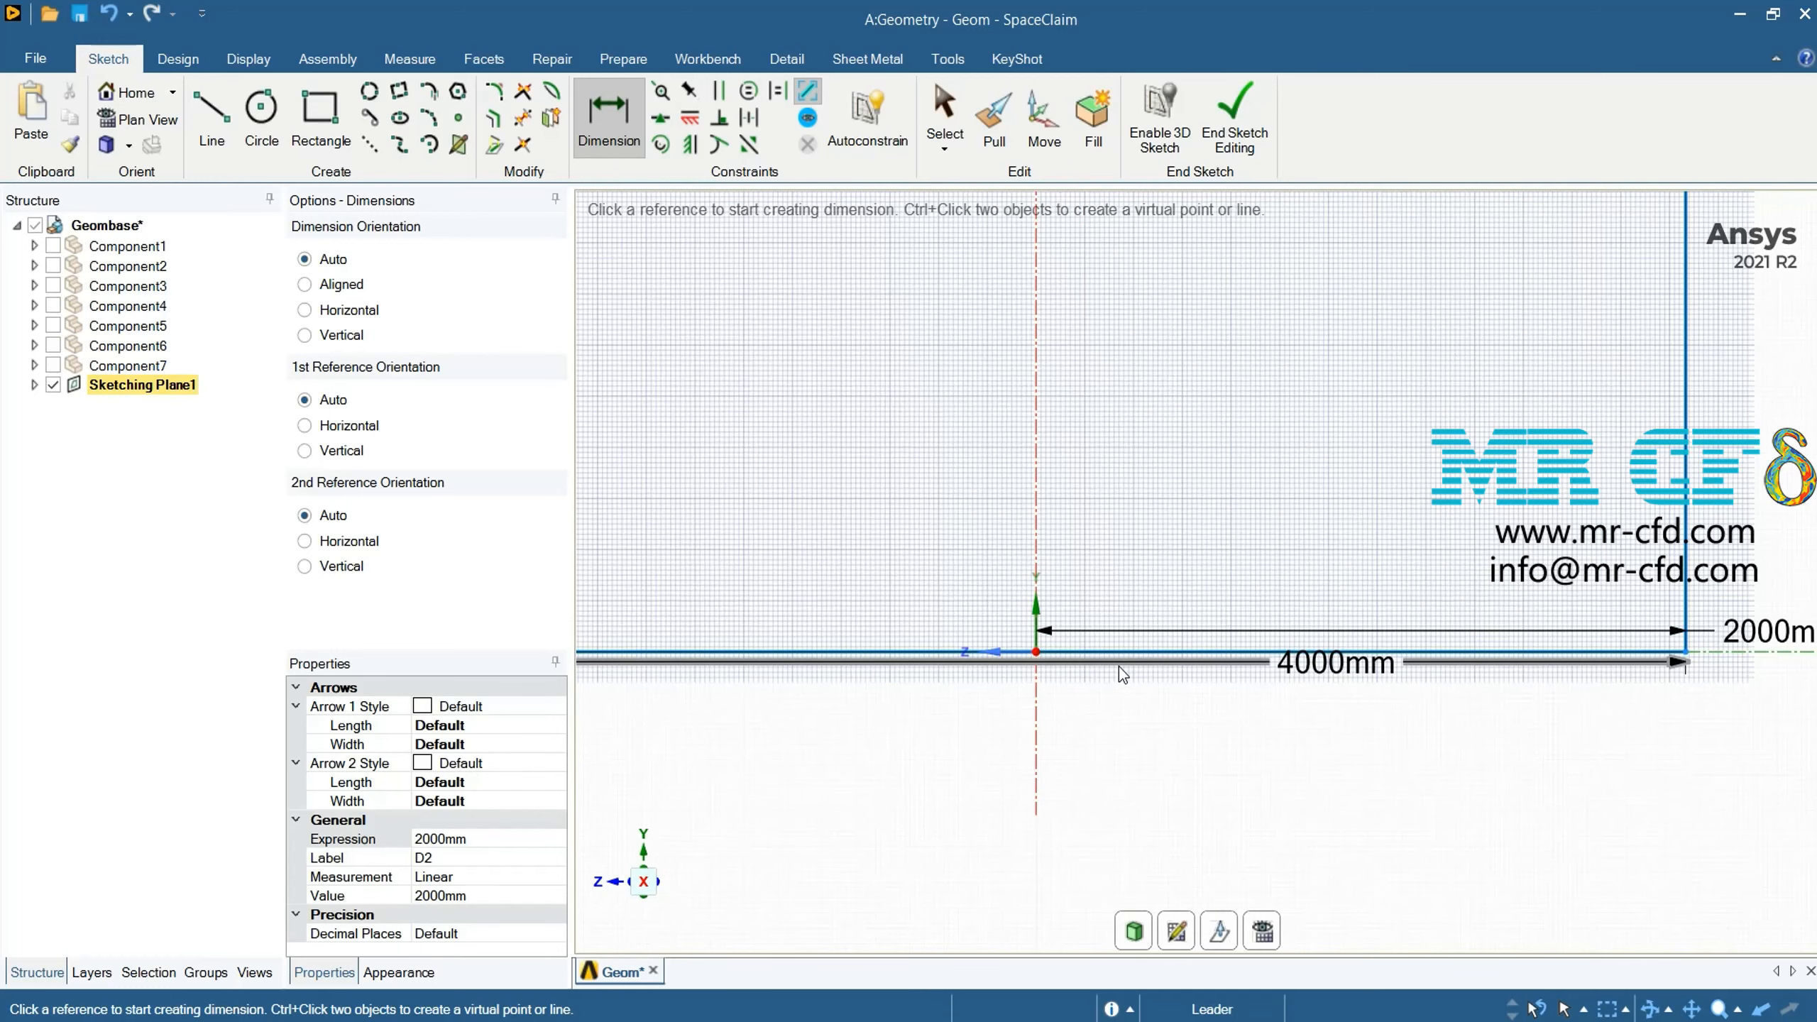
{"action": "scroll", "coordinate": [1121, 733], "scroll_direction": "down", "scroll_amount": 5}
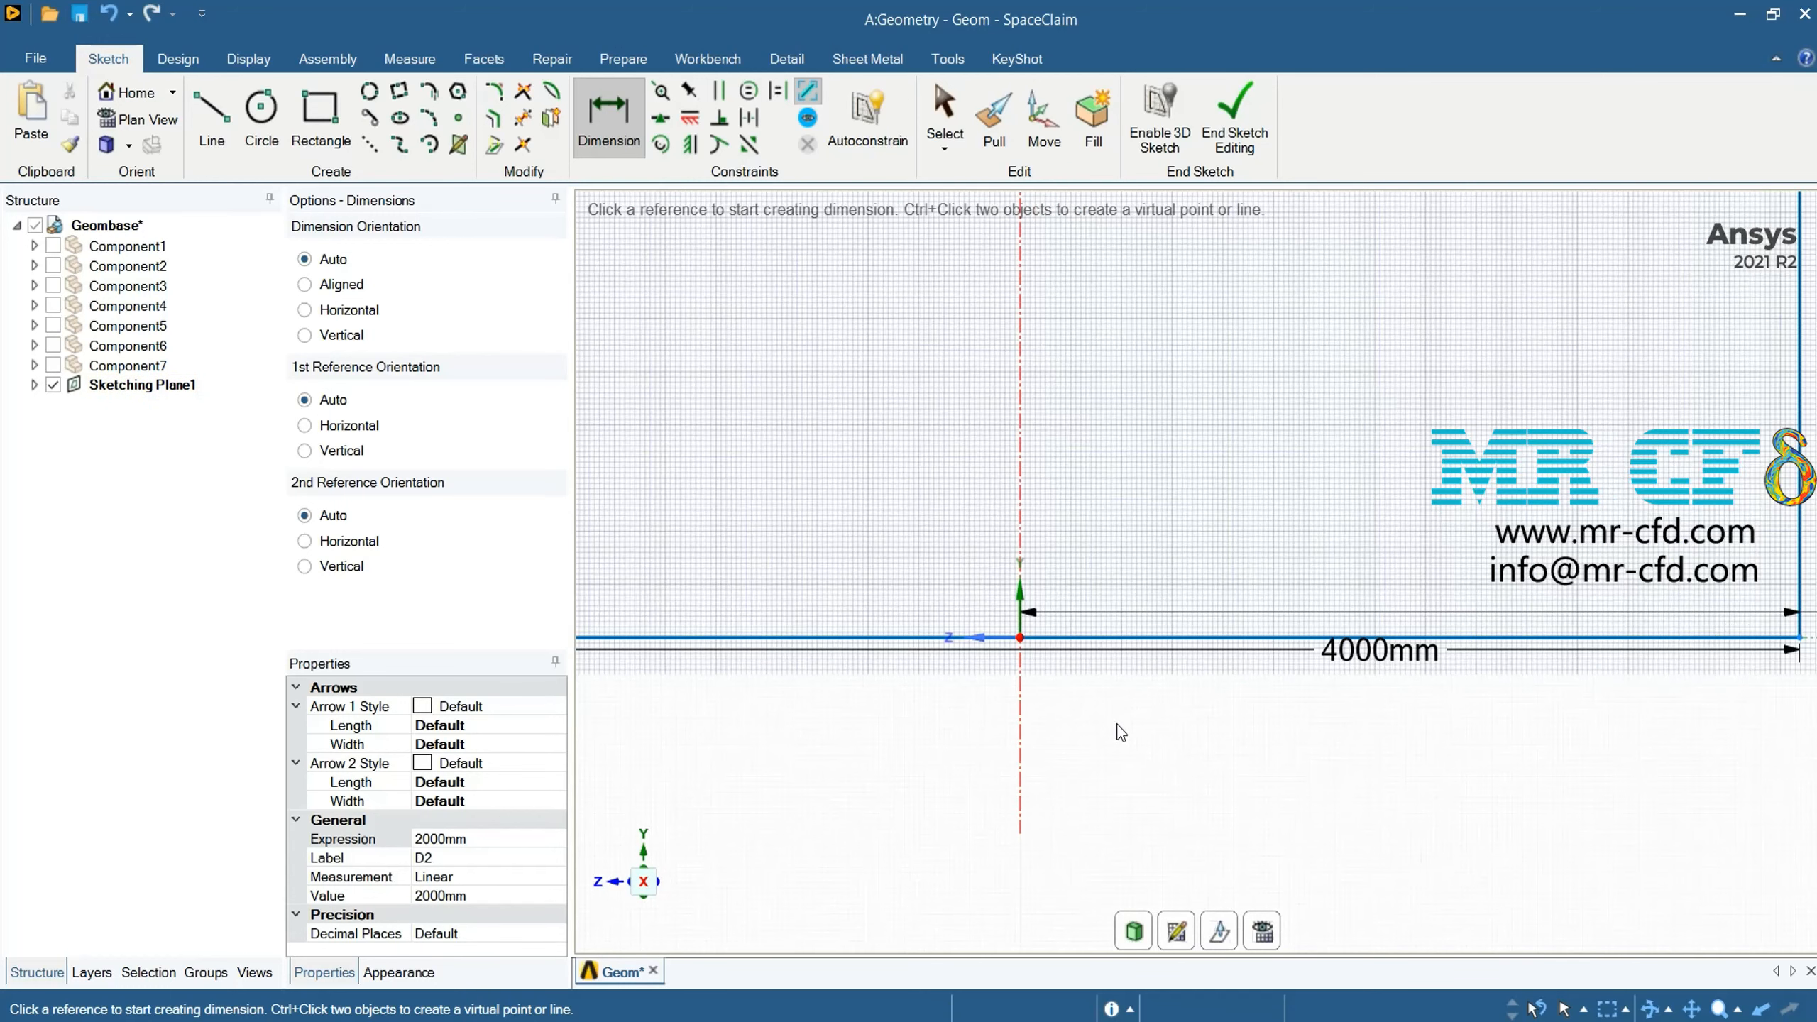
{"action": "left_click", "coordinate": [1231, 156]}
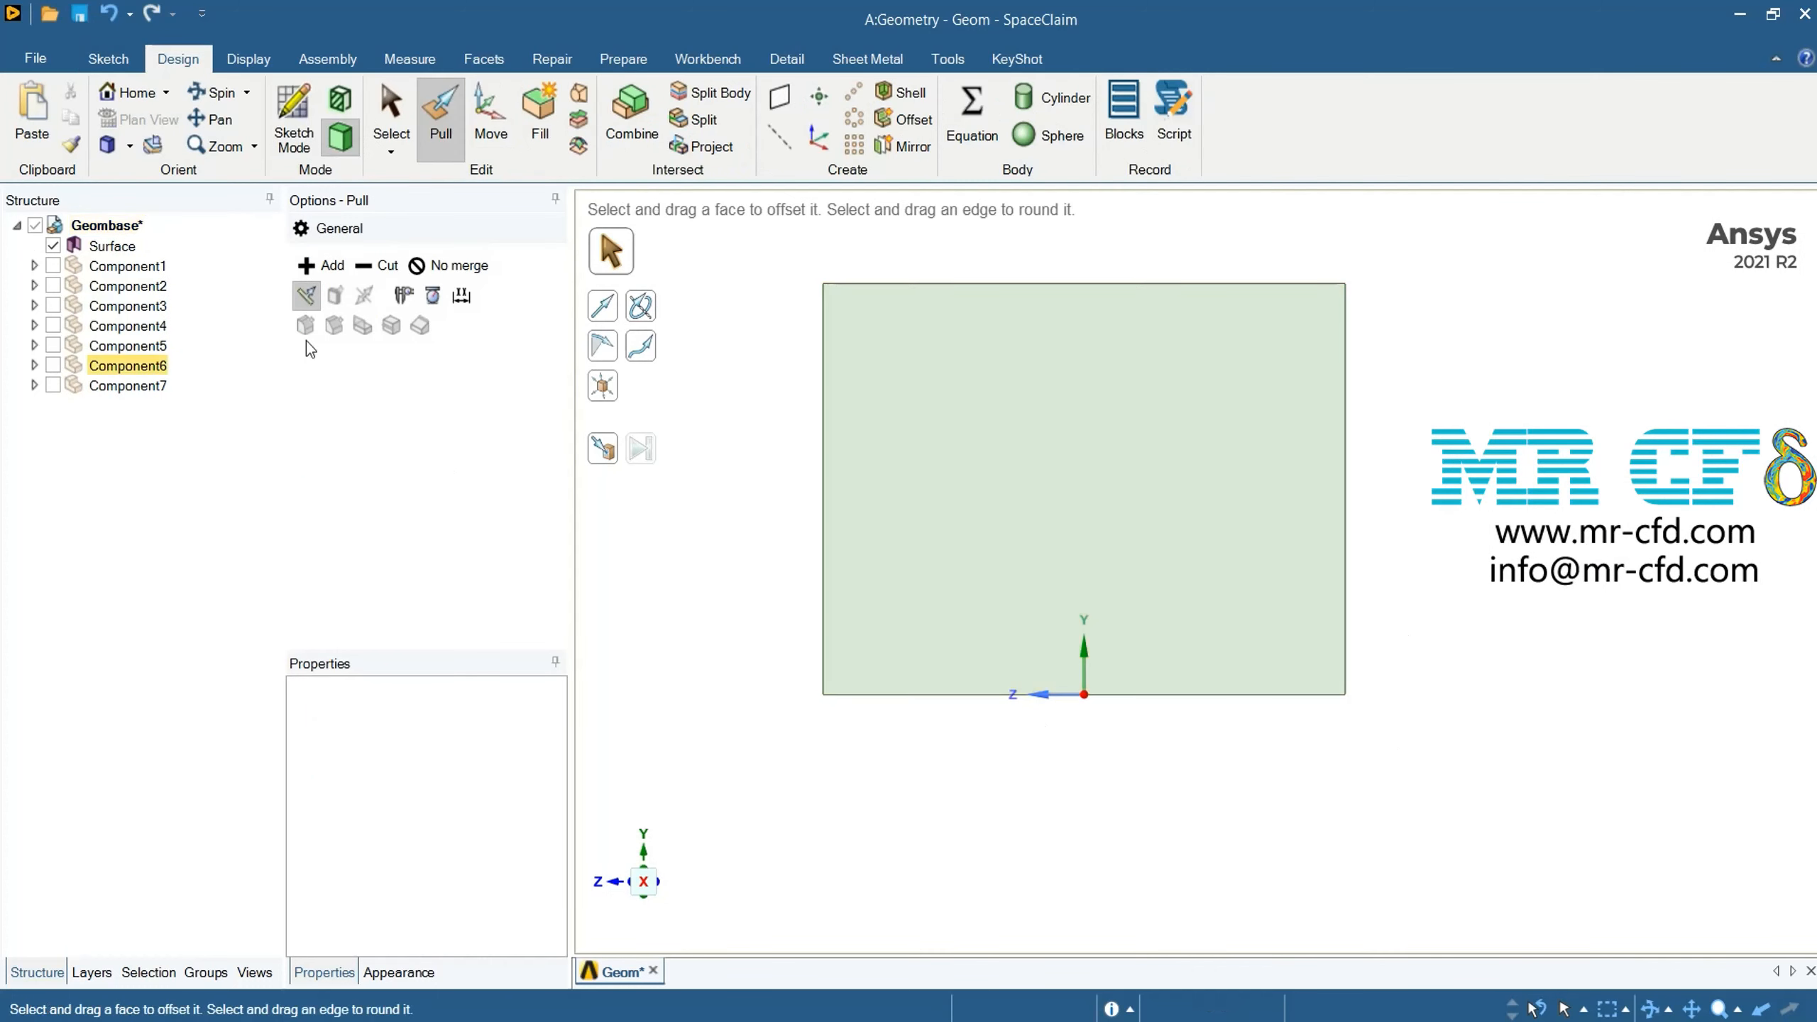
{"action": "left_click", "coordinate": [107, 146]}
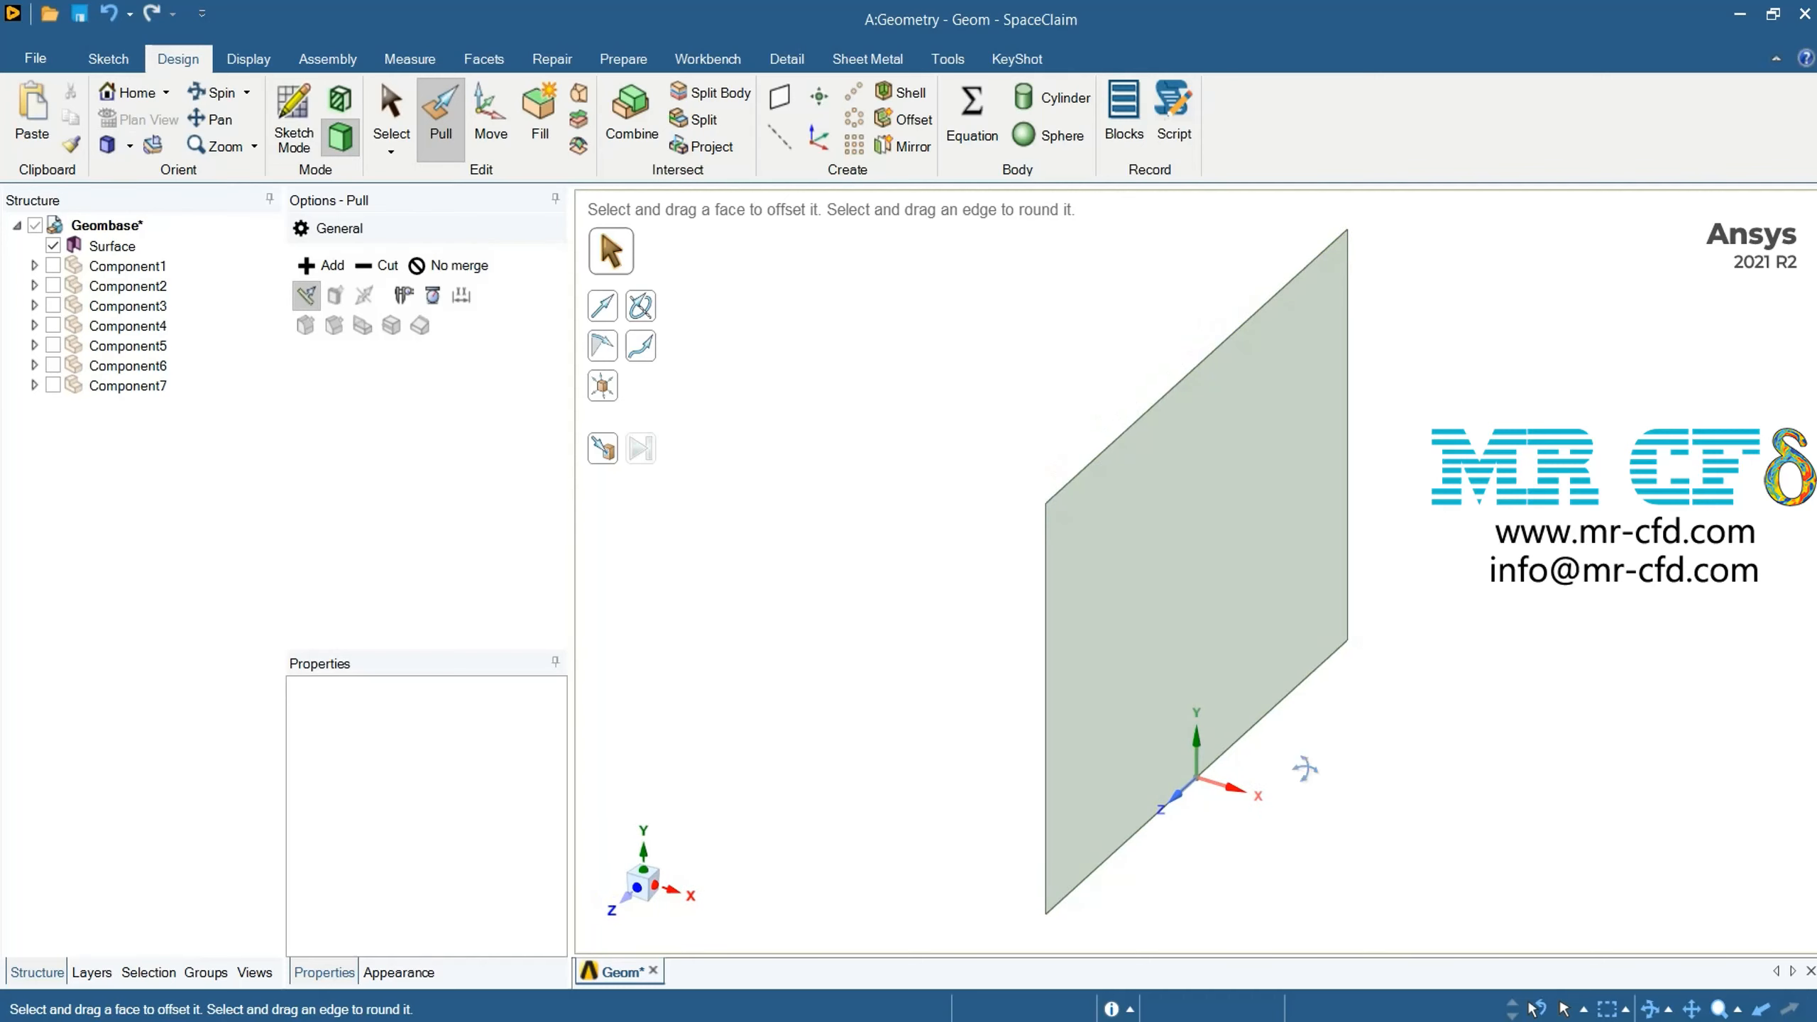
{"action": "middle_click_drag", "start_coordinate": [1306, 768], "coordinate": [961, 755]}
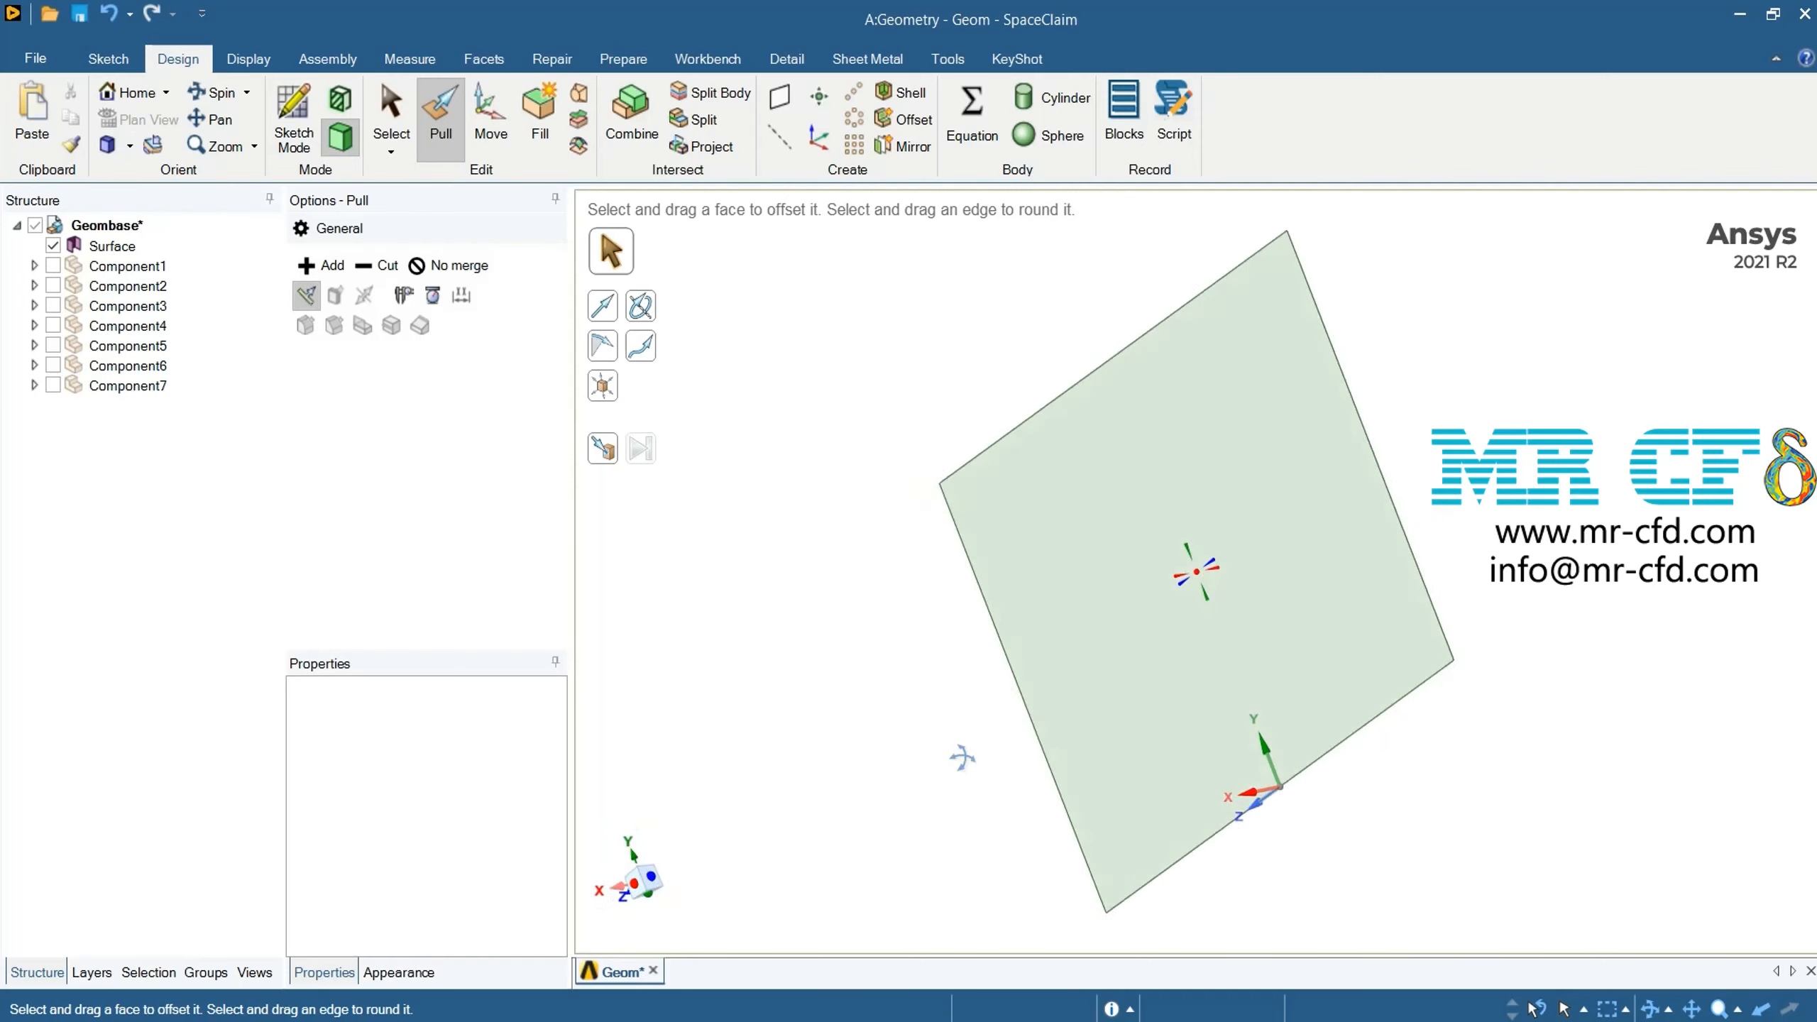
{"action": "left_click", "coordinate": [107, 150]}
{"action": "scroll", "coordinate": [919, 660], "scroll_direction": "down", "scroll_amount": 2}
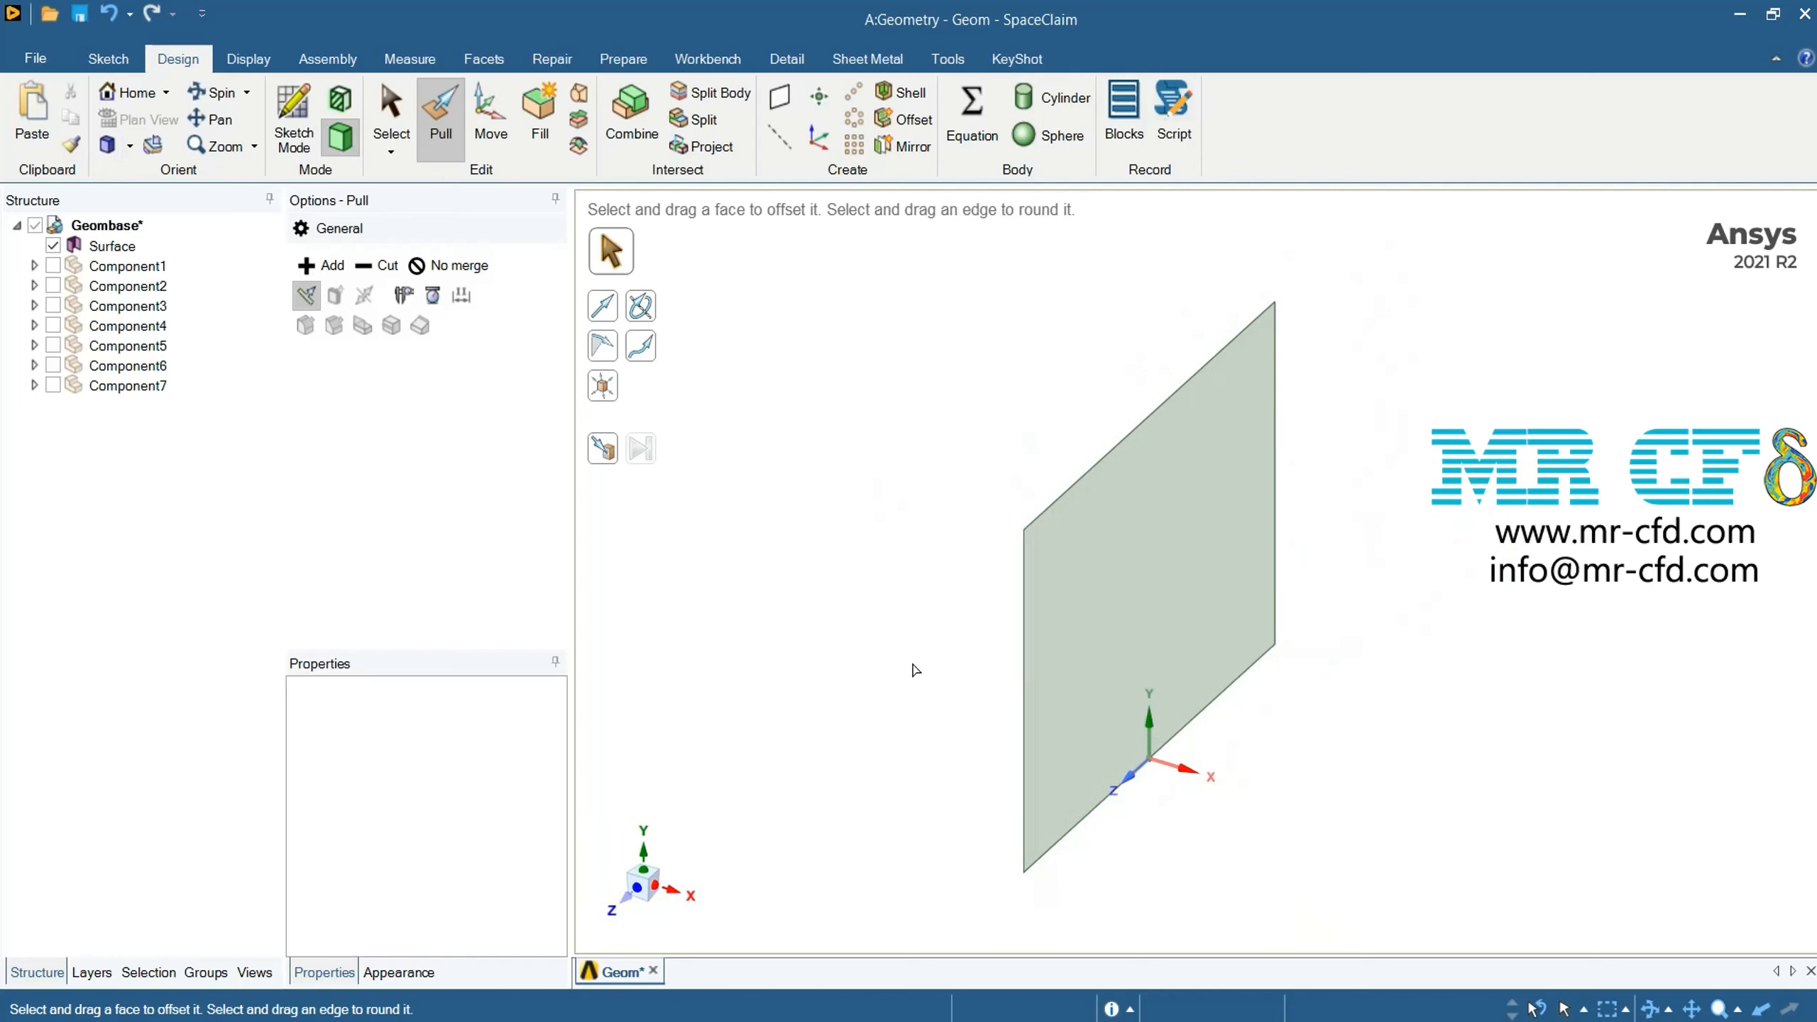
Make all the hidden aircraft components, Component1 through Component7, visible
{"action": "left_click", "coordinate": [53, 266]}
{"action": "left_click", "coordinate": [53, 285]}
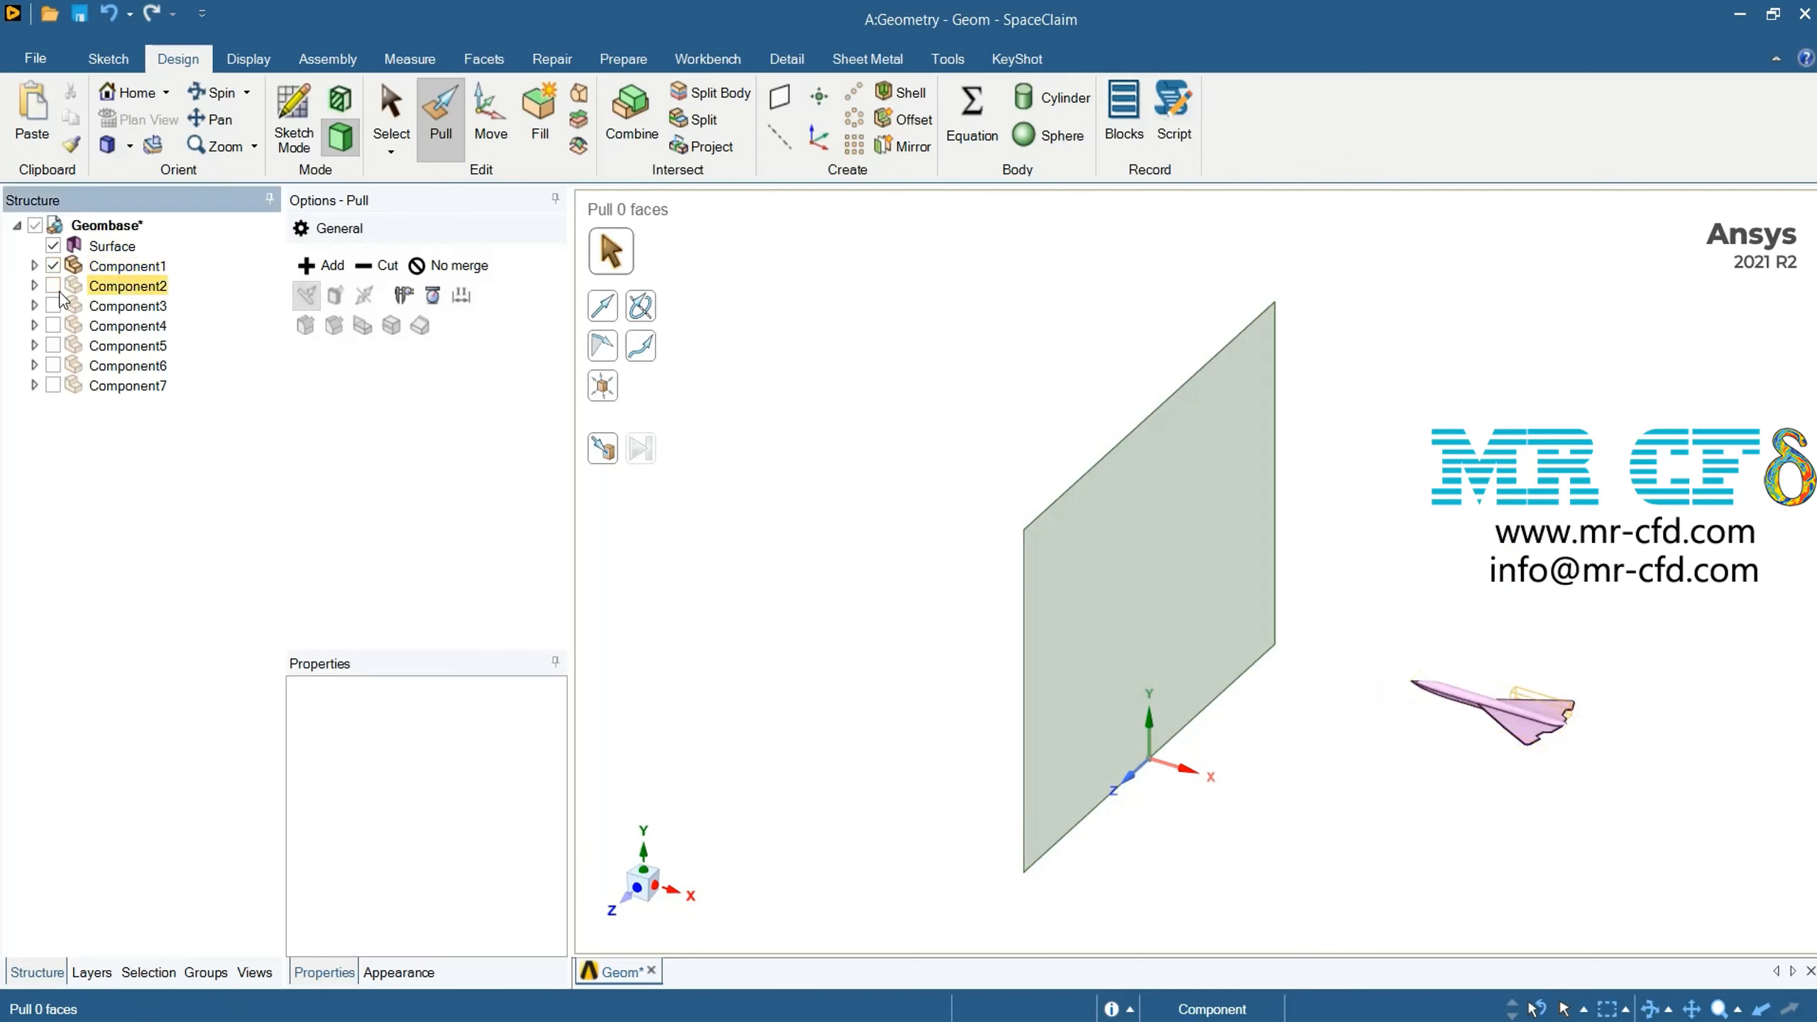
{"action": "left_click", "coordinate": [54, 306]}
{"action": "left_click", "coordinate": [54, 325]}
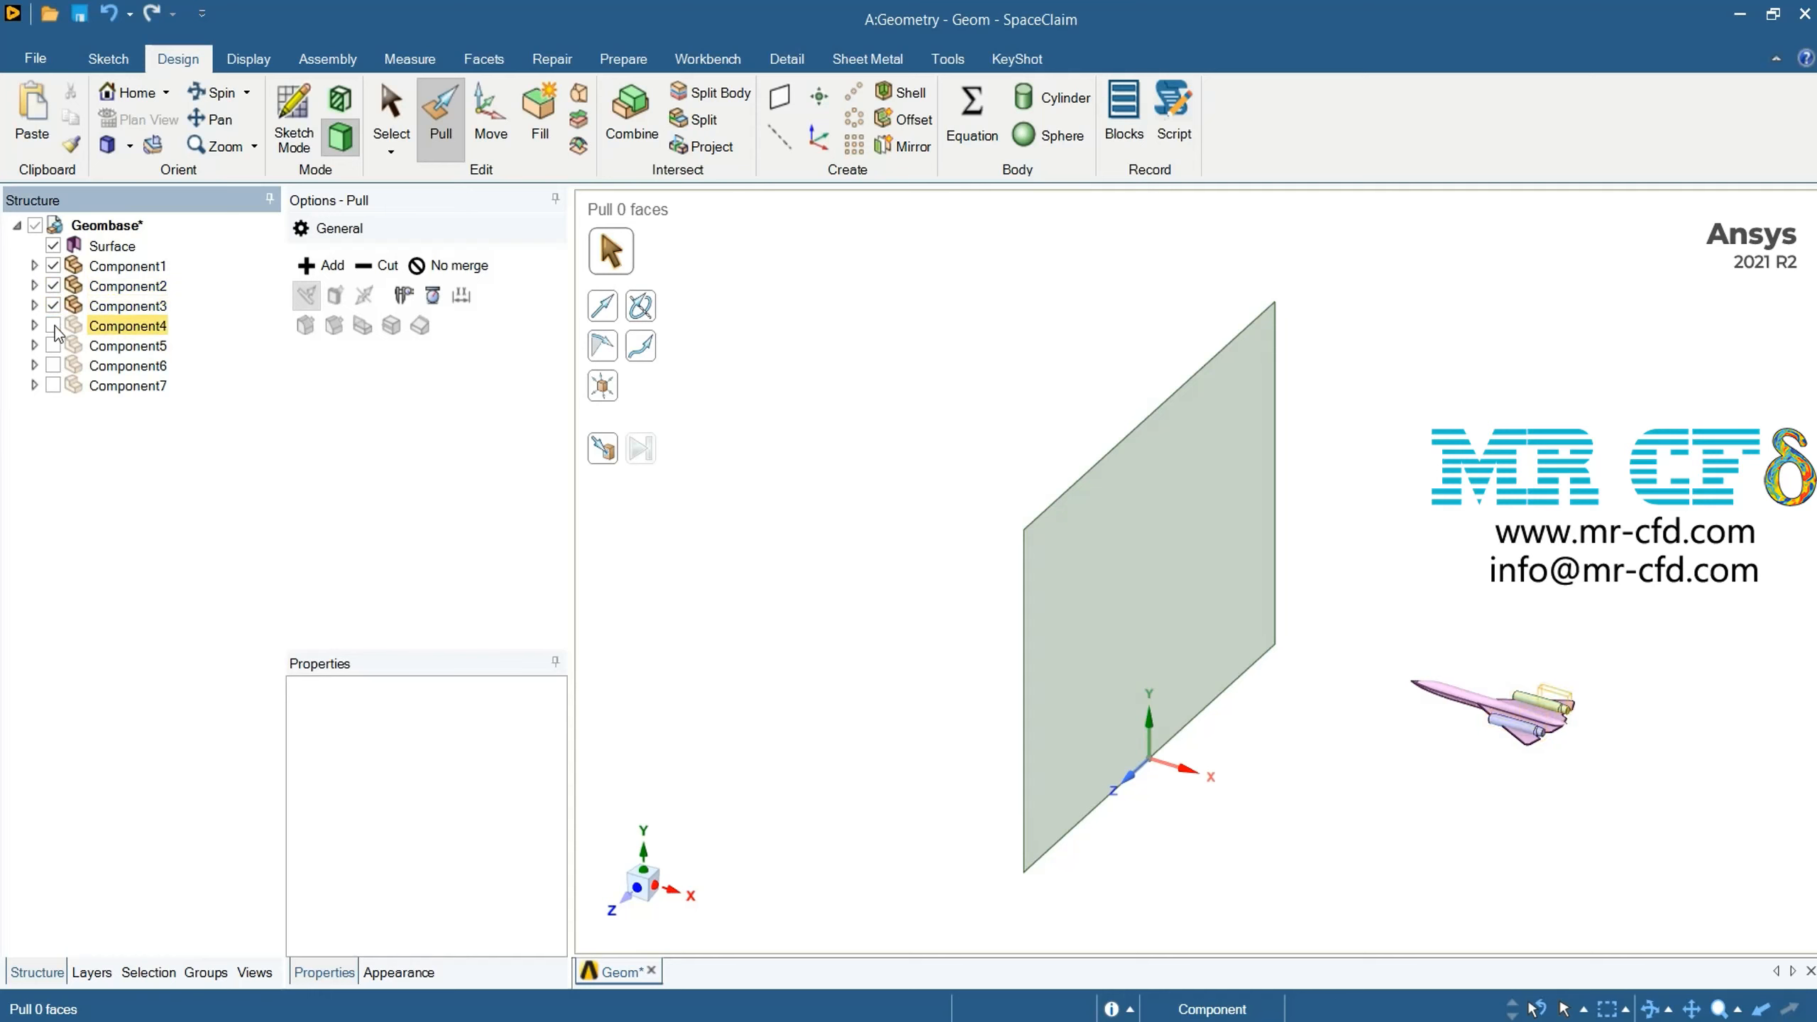
{"action": "left_click", "coordinate": [53, 346]}
{"action": "left_click", "coordinate": [53, 366]}
{"action": "left_click", "coordinate": [53, 386]}
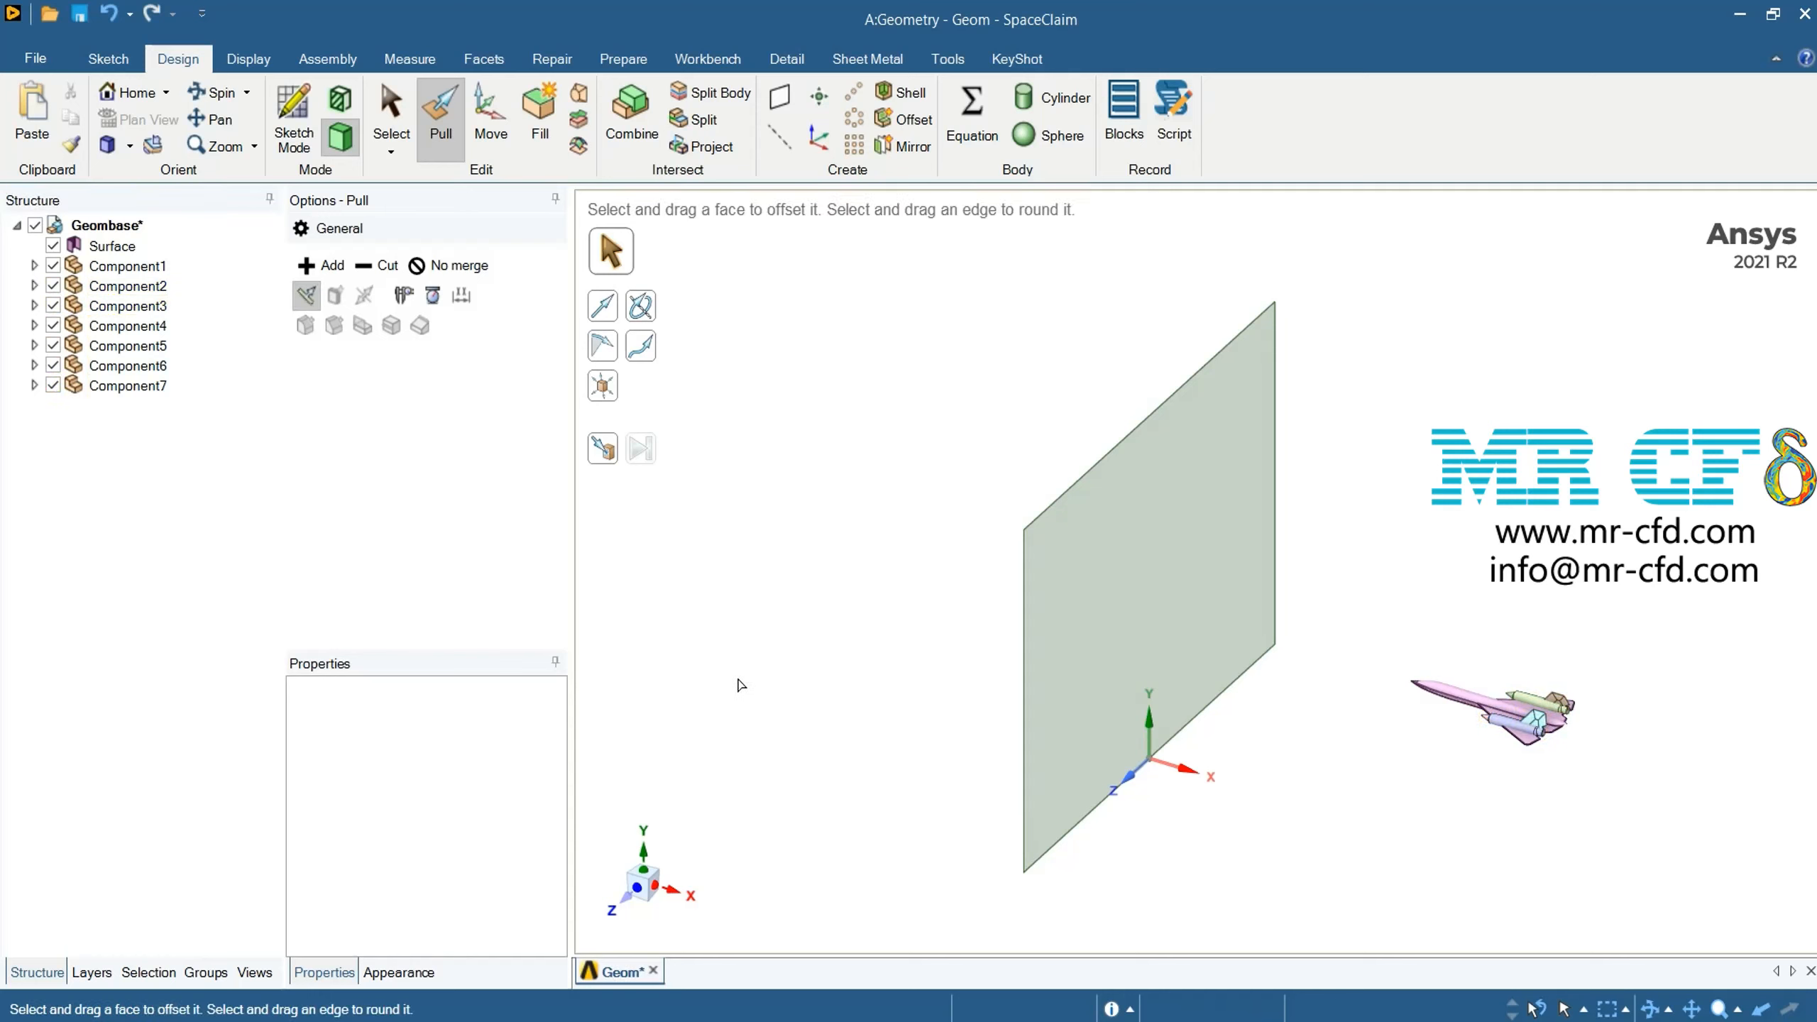
Merge all the bodies of the aircraft into one with Combine, leaving the rectangular surface out of the selection
{"action": "key", "text": "i"}
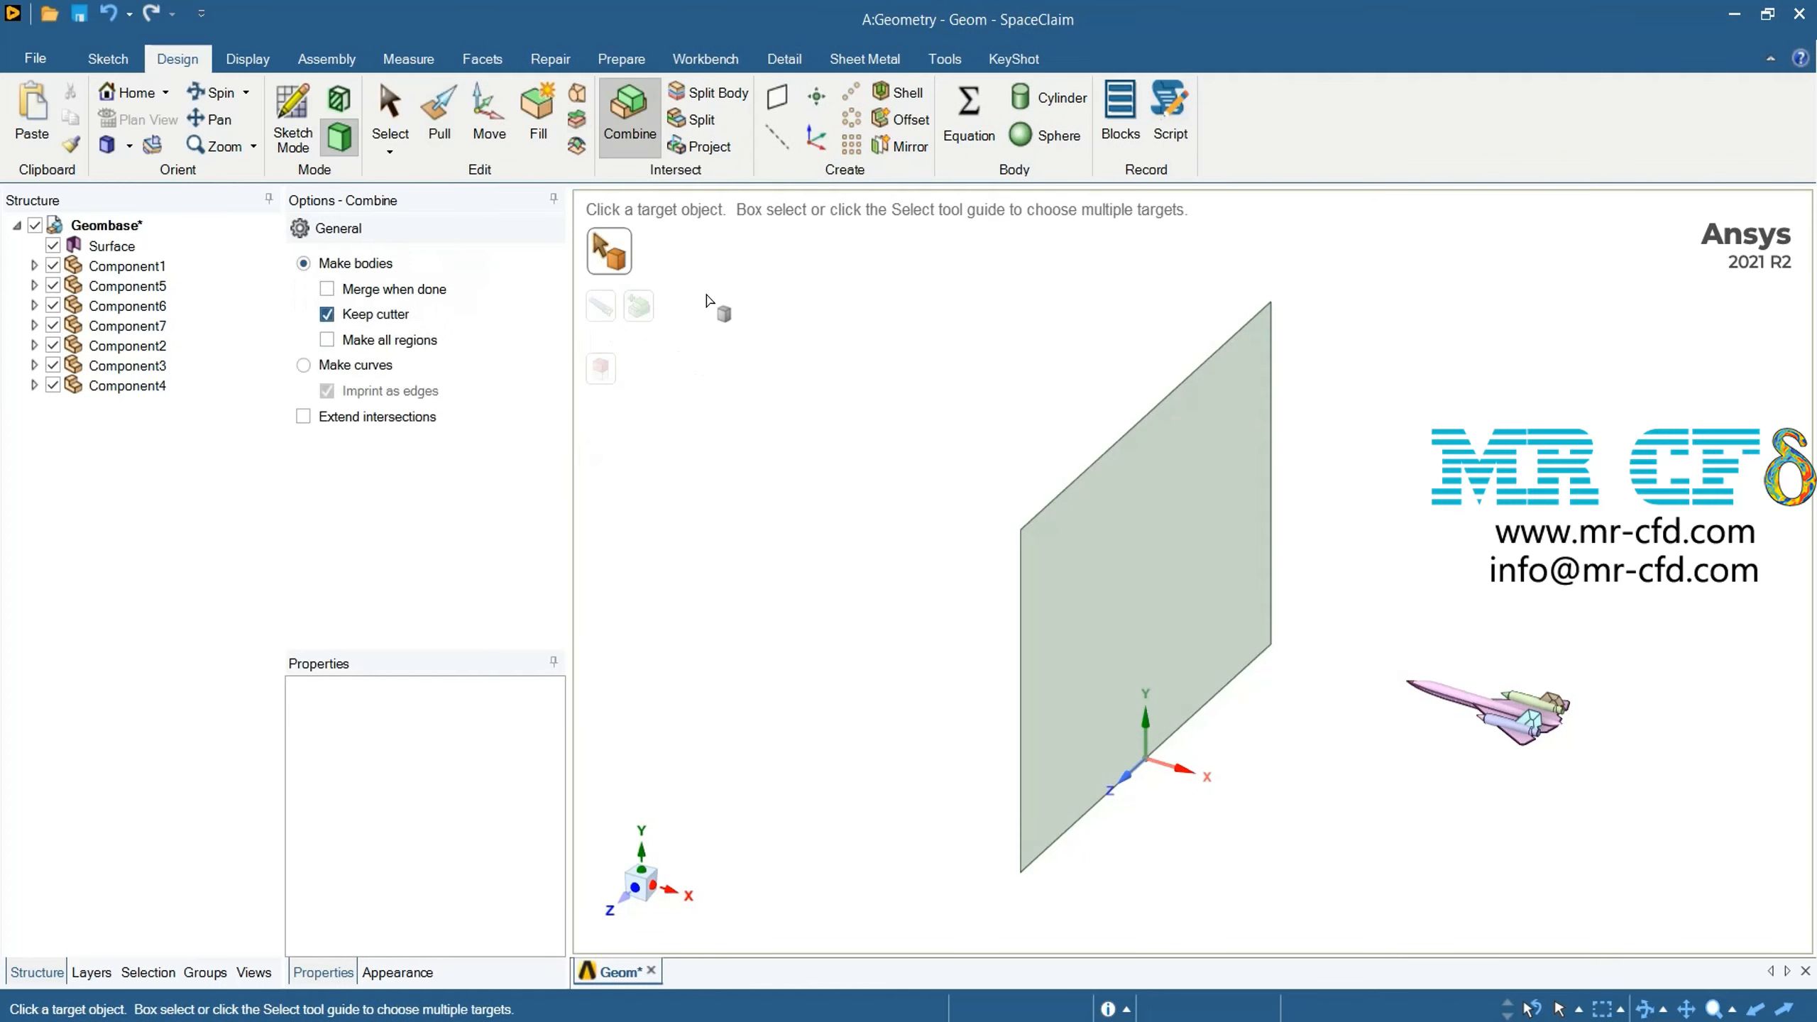
{"action": "left_click_drag", "start_coordinate": [1666, 607], "coordinate": [1323, 866]}
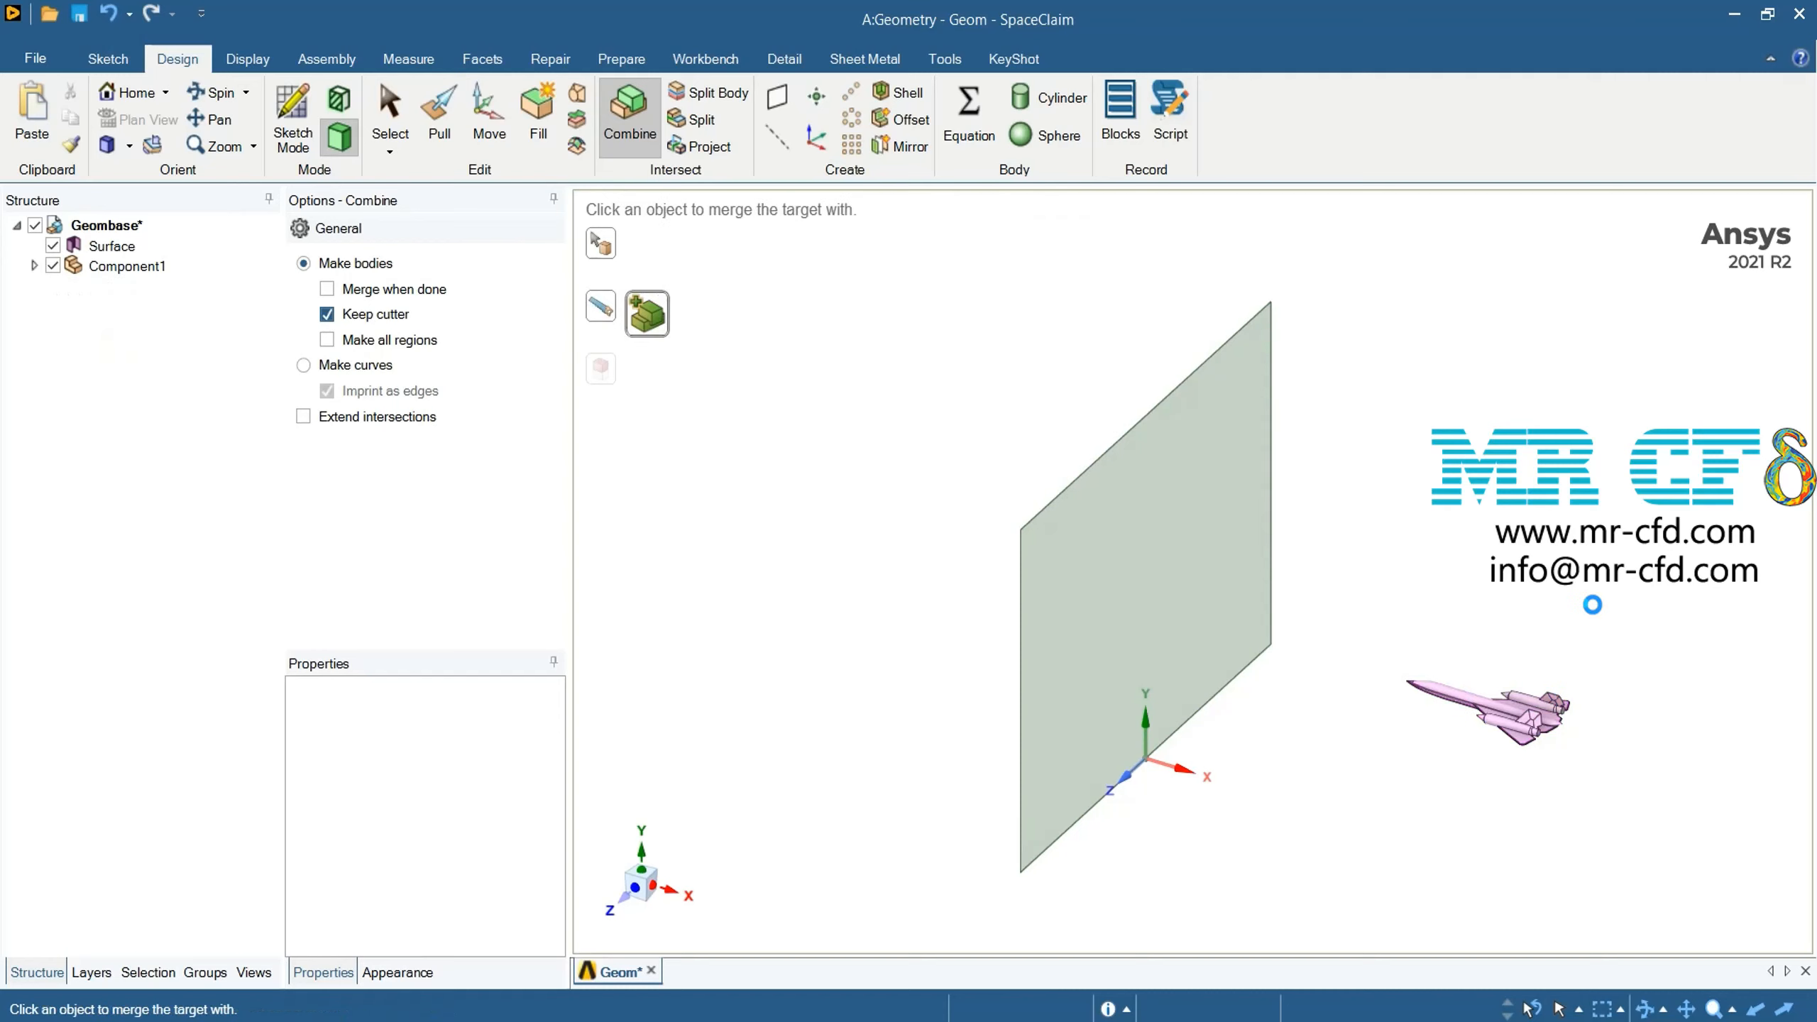
{"action": "left_click", "coordinate": [386, 107]}
Pull the rectangular surface 7000 mm in the positive X direction over the aircraft to form a box with the No merge option
{"action": "left_click", "coordinate": [1172, 566]}
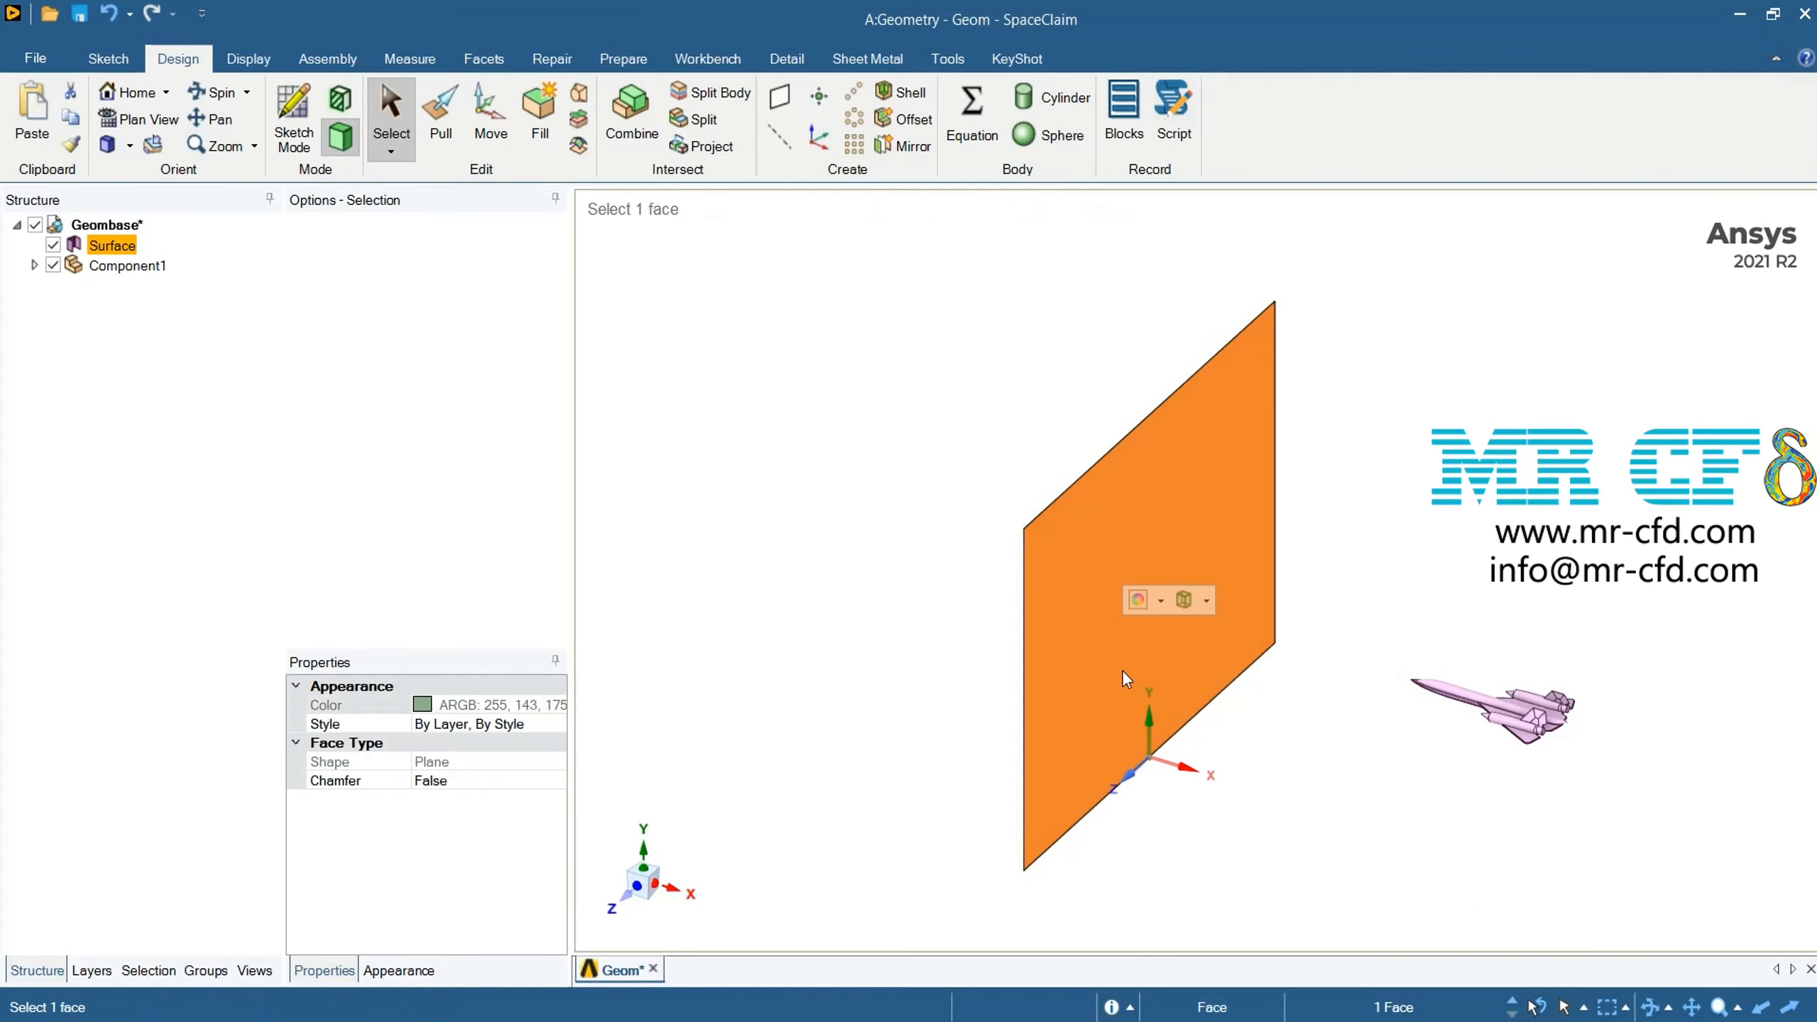
{"action": "left_click", "coordinate": [457, 129]}
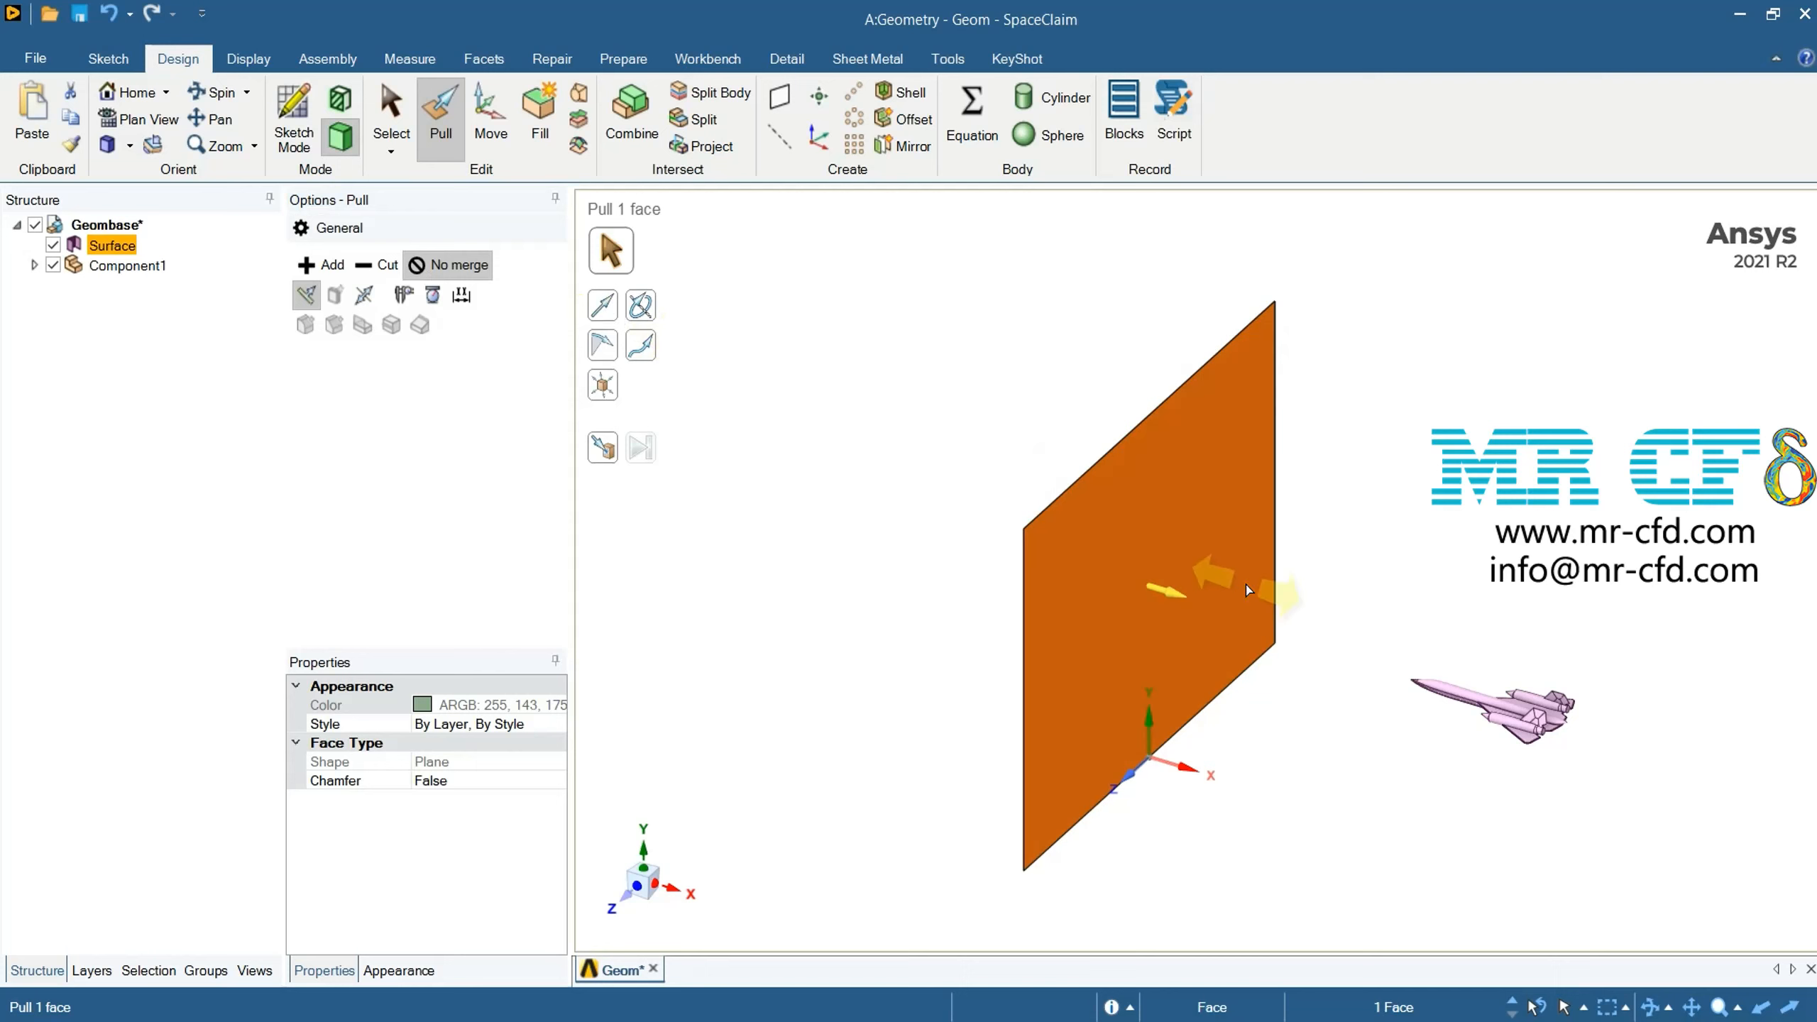
{"action": "left_click_drag", "start_coordinate": [1208, 604], "coordinate": [1709, 763]}
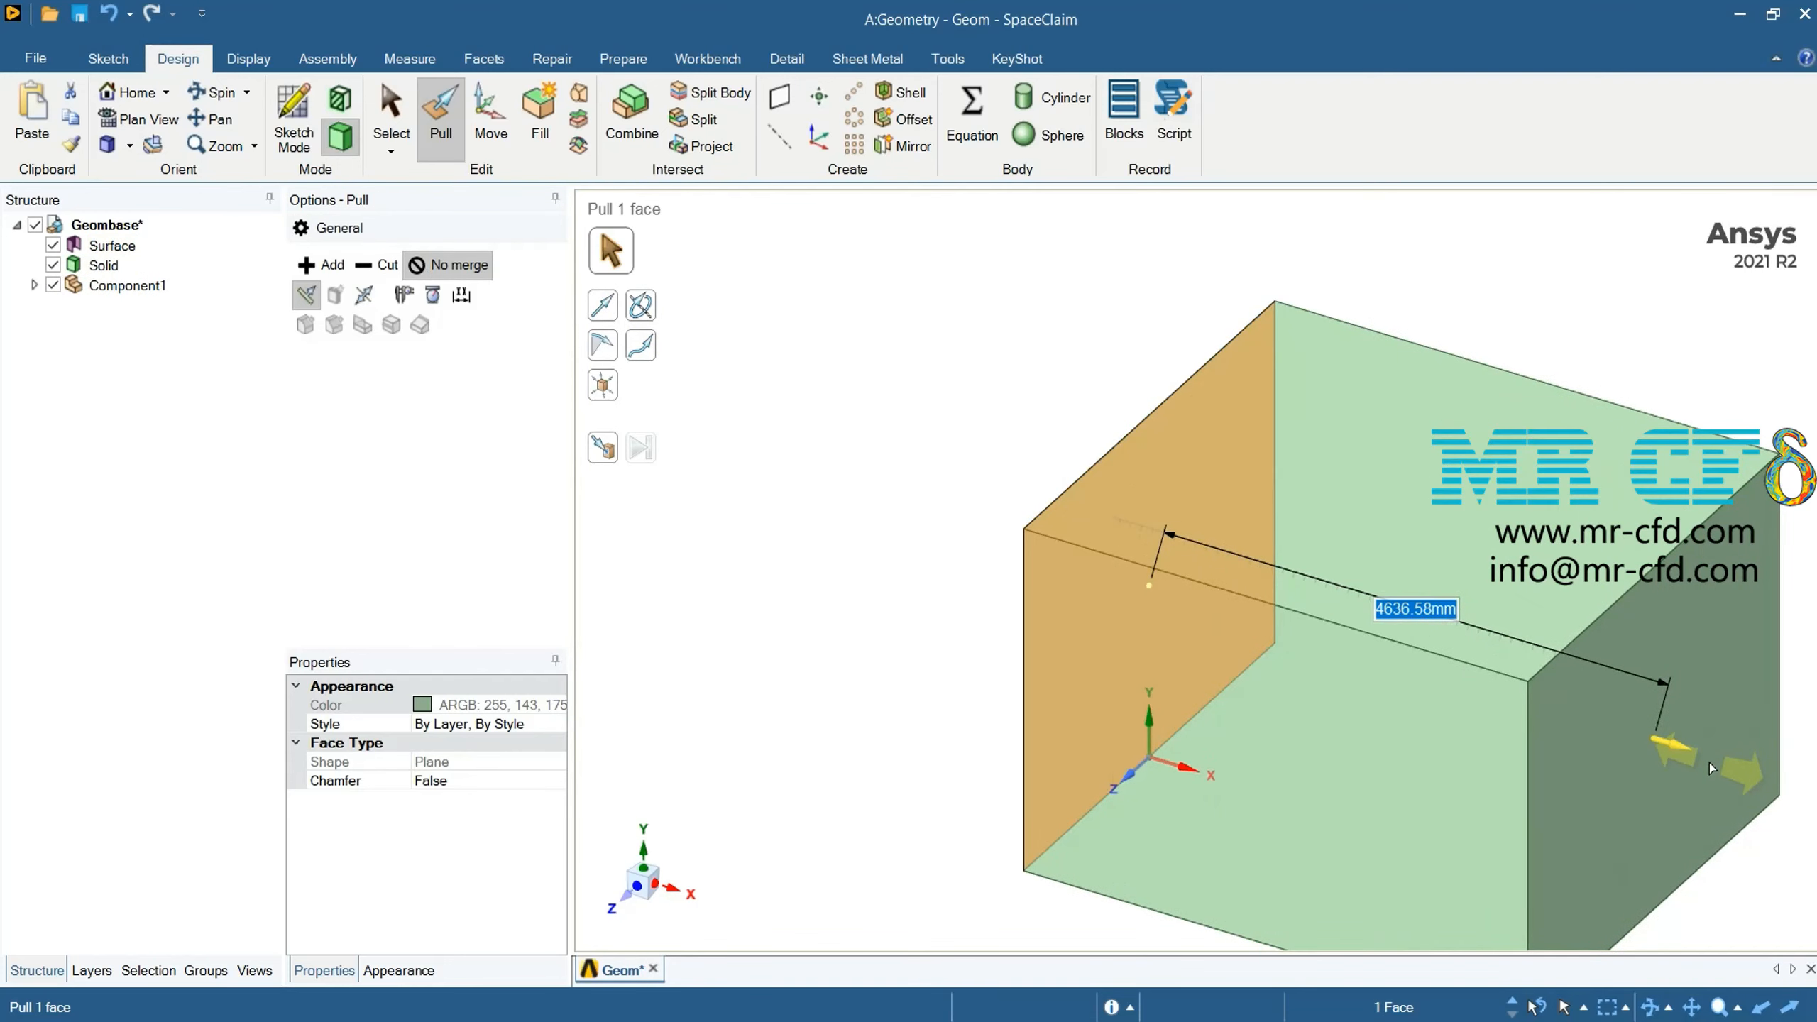
{"action": "type", "text": "7000"}
{"action": "key", "text": "Return"}
{"action": "scroll", "coordinate": [1583, 727], "scroll_direction": "down", "scroll_amount": 2}
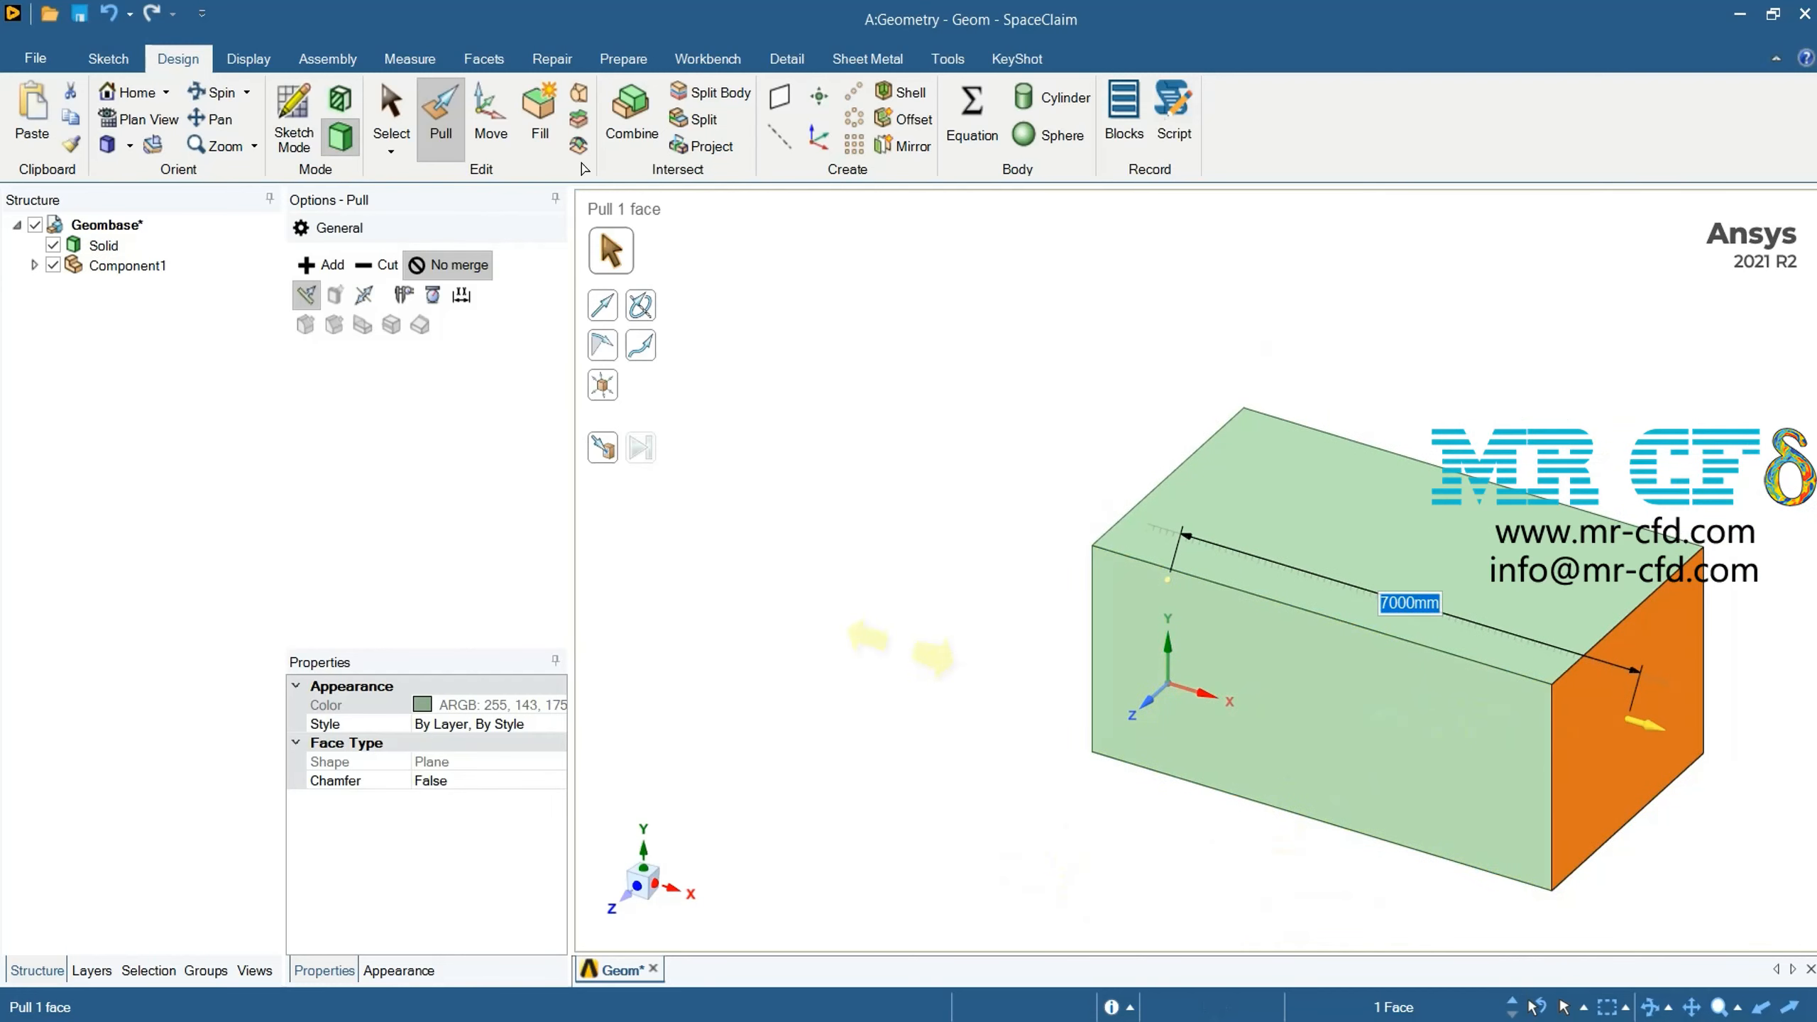
{"action": "left_click", "coordinate": [408, 137]}
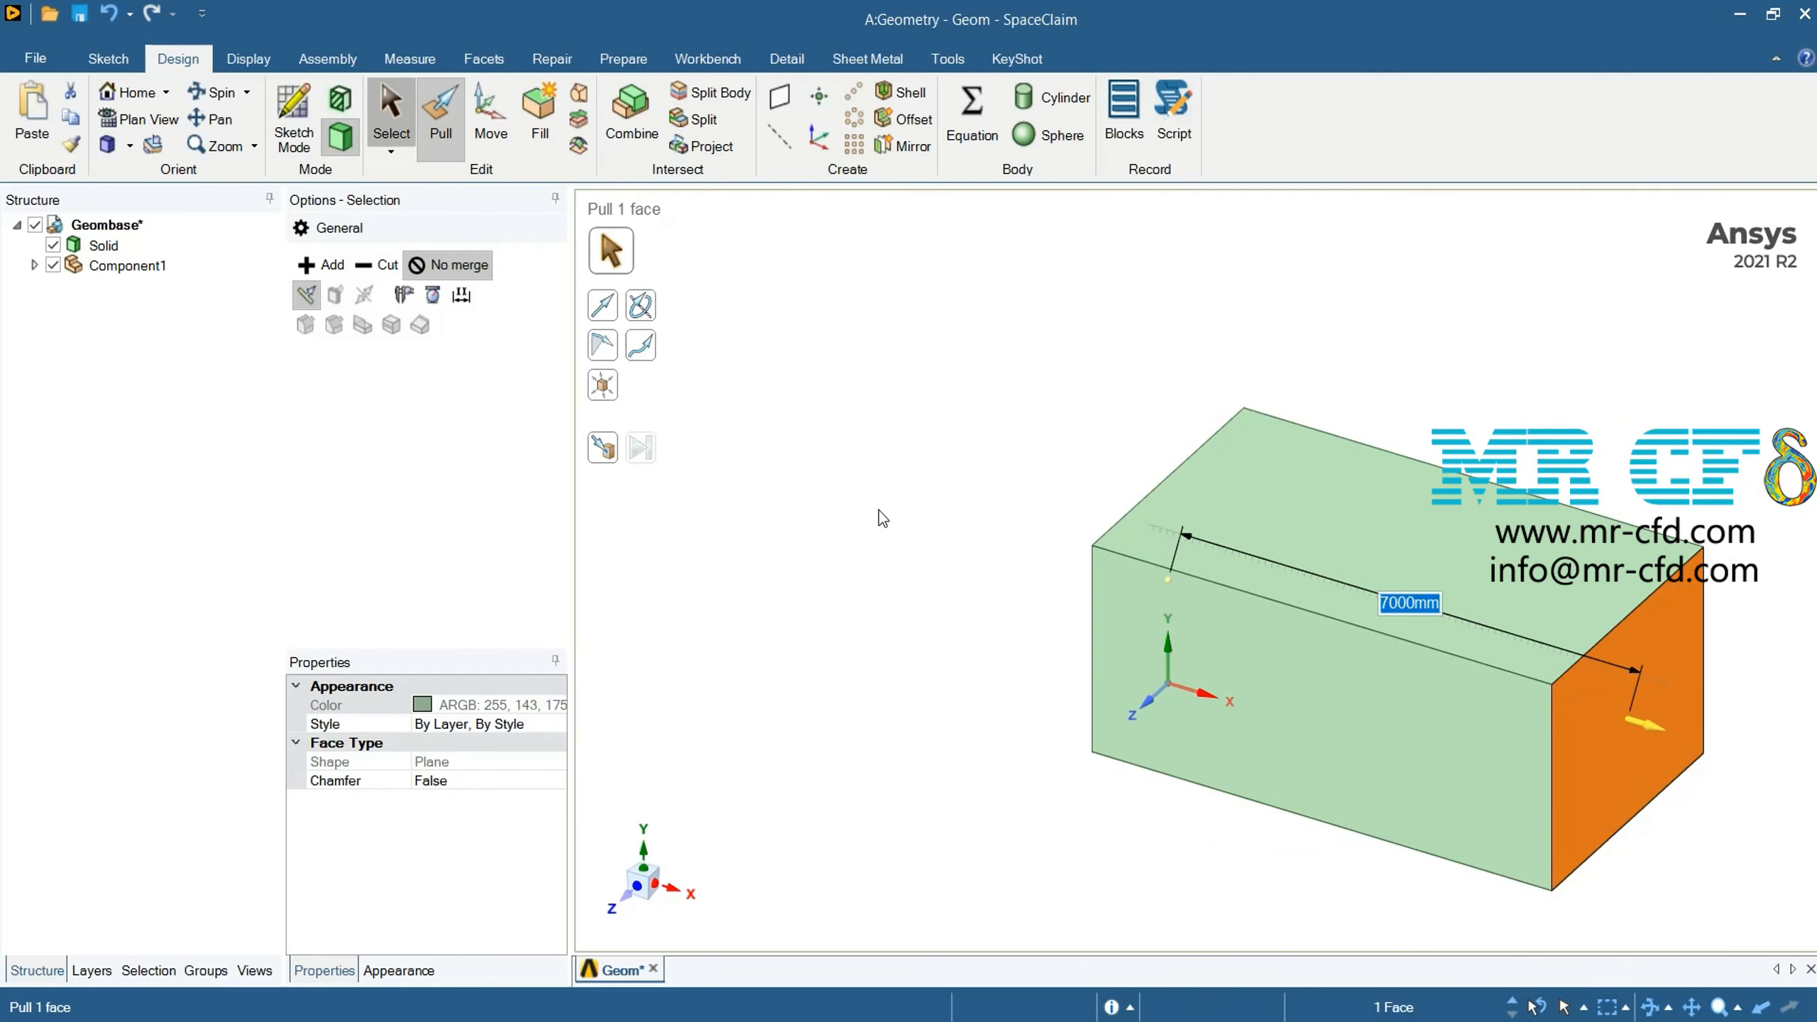
{"action": "left_click", "coordinate": [835, 531]}
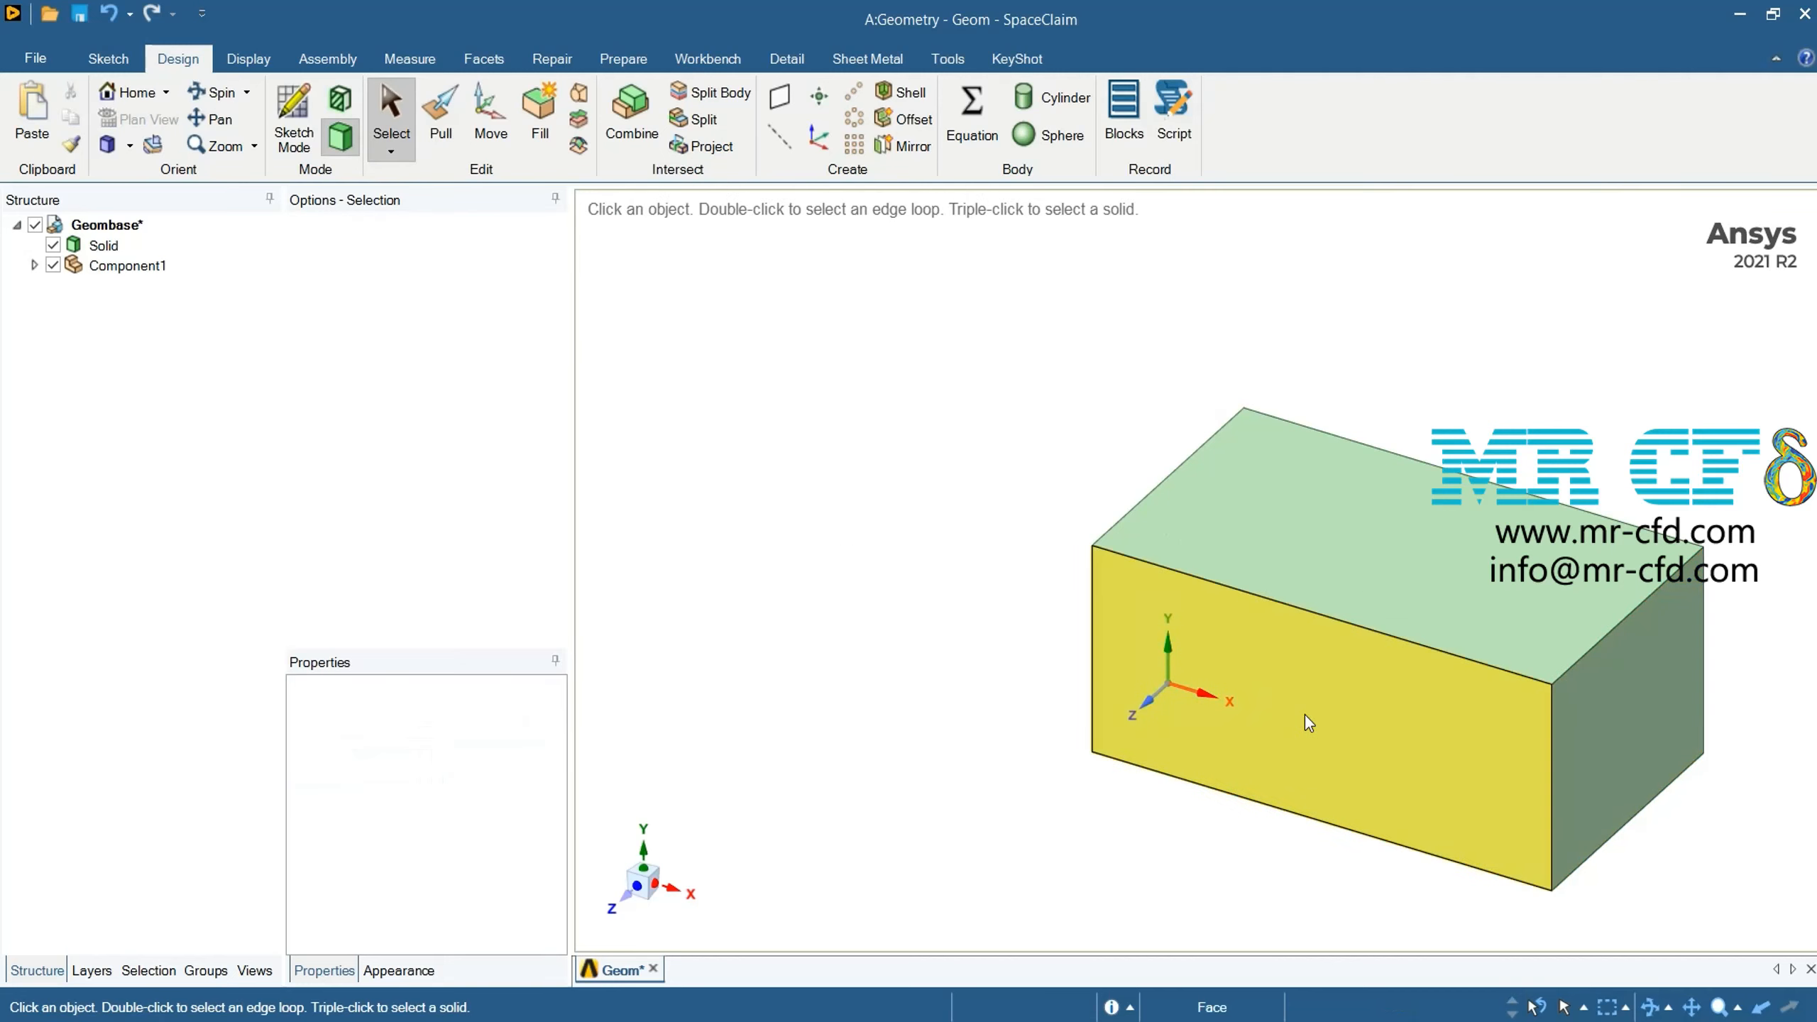
{"action": "key", "text": "Escape"}
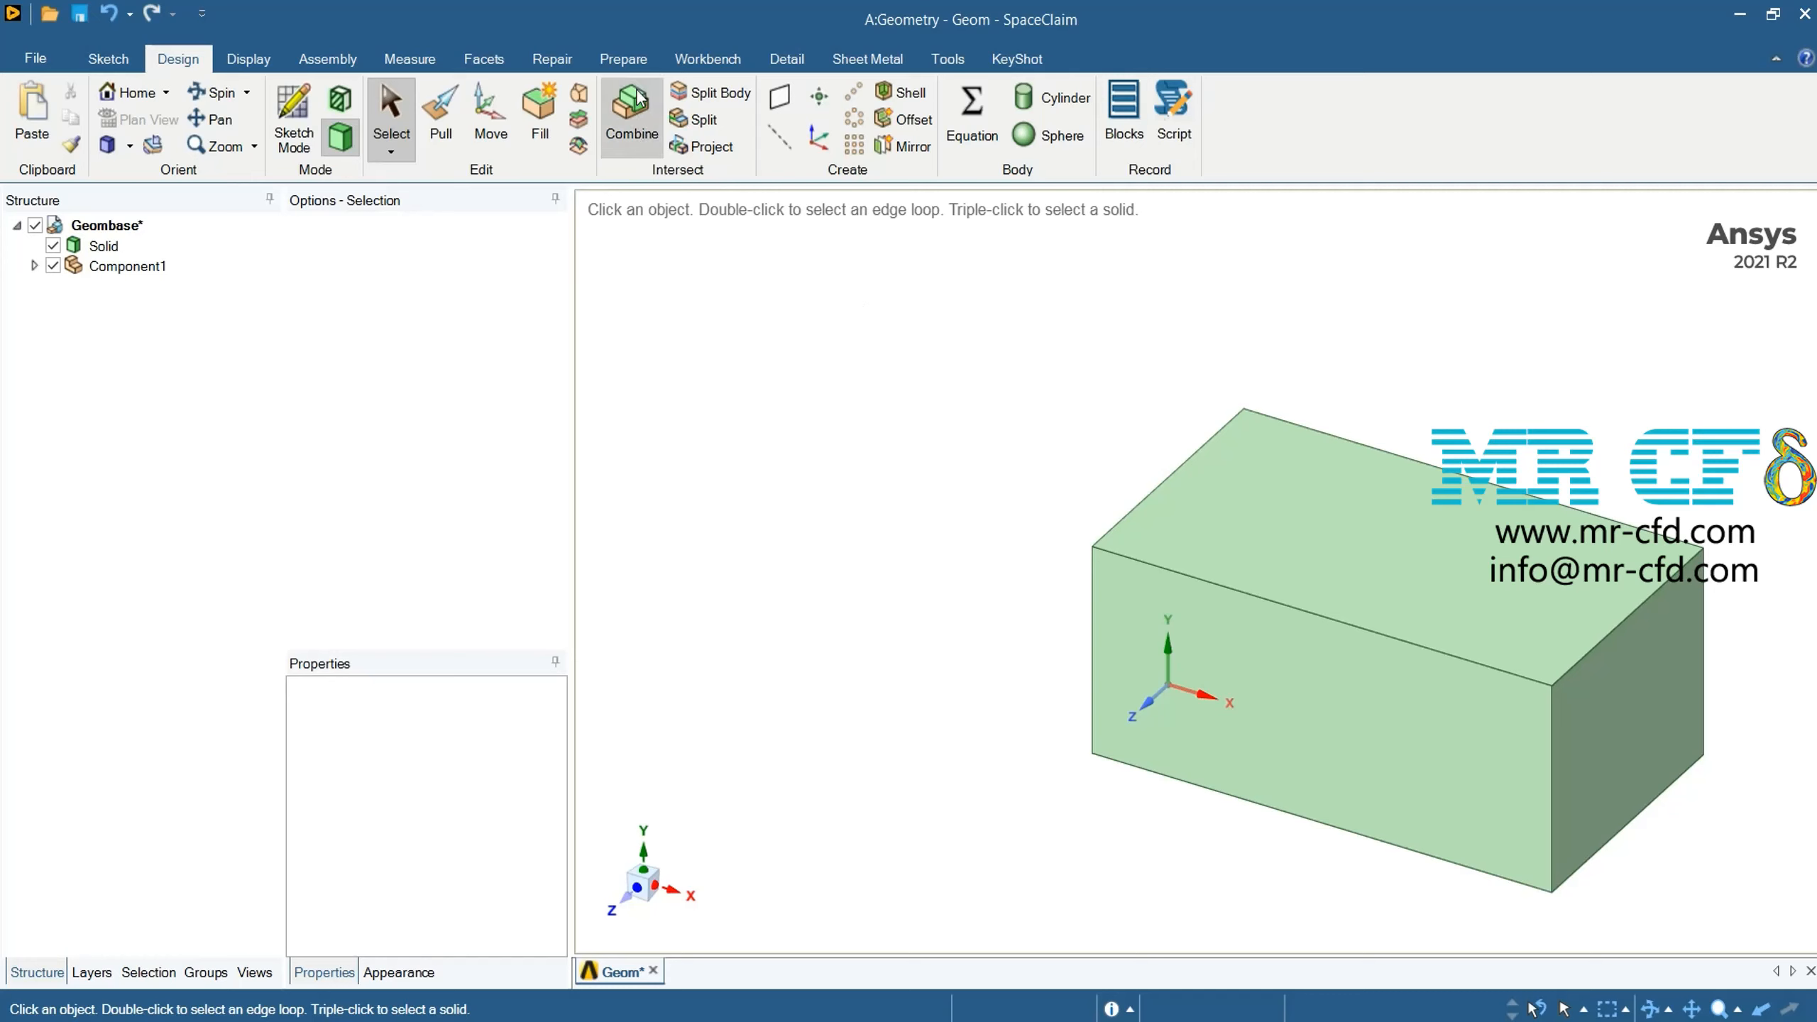
Subtract the aircraft component from the box solid with Combine, making bodies and keeping the cutter
{"action": "left_click", "coordinate": [632, 114]}
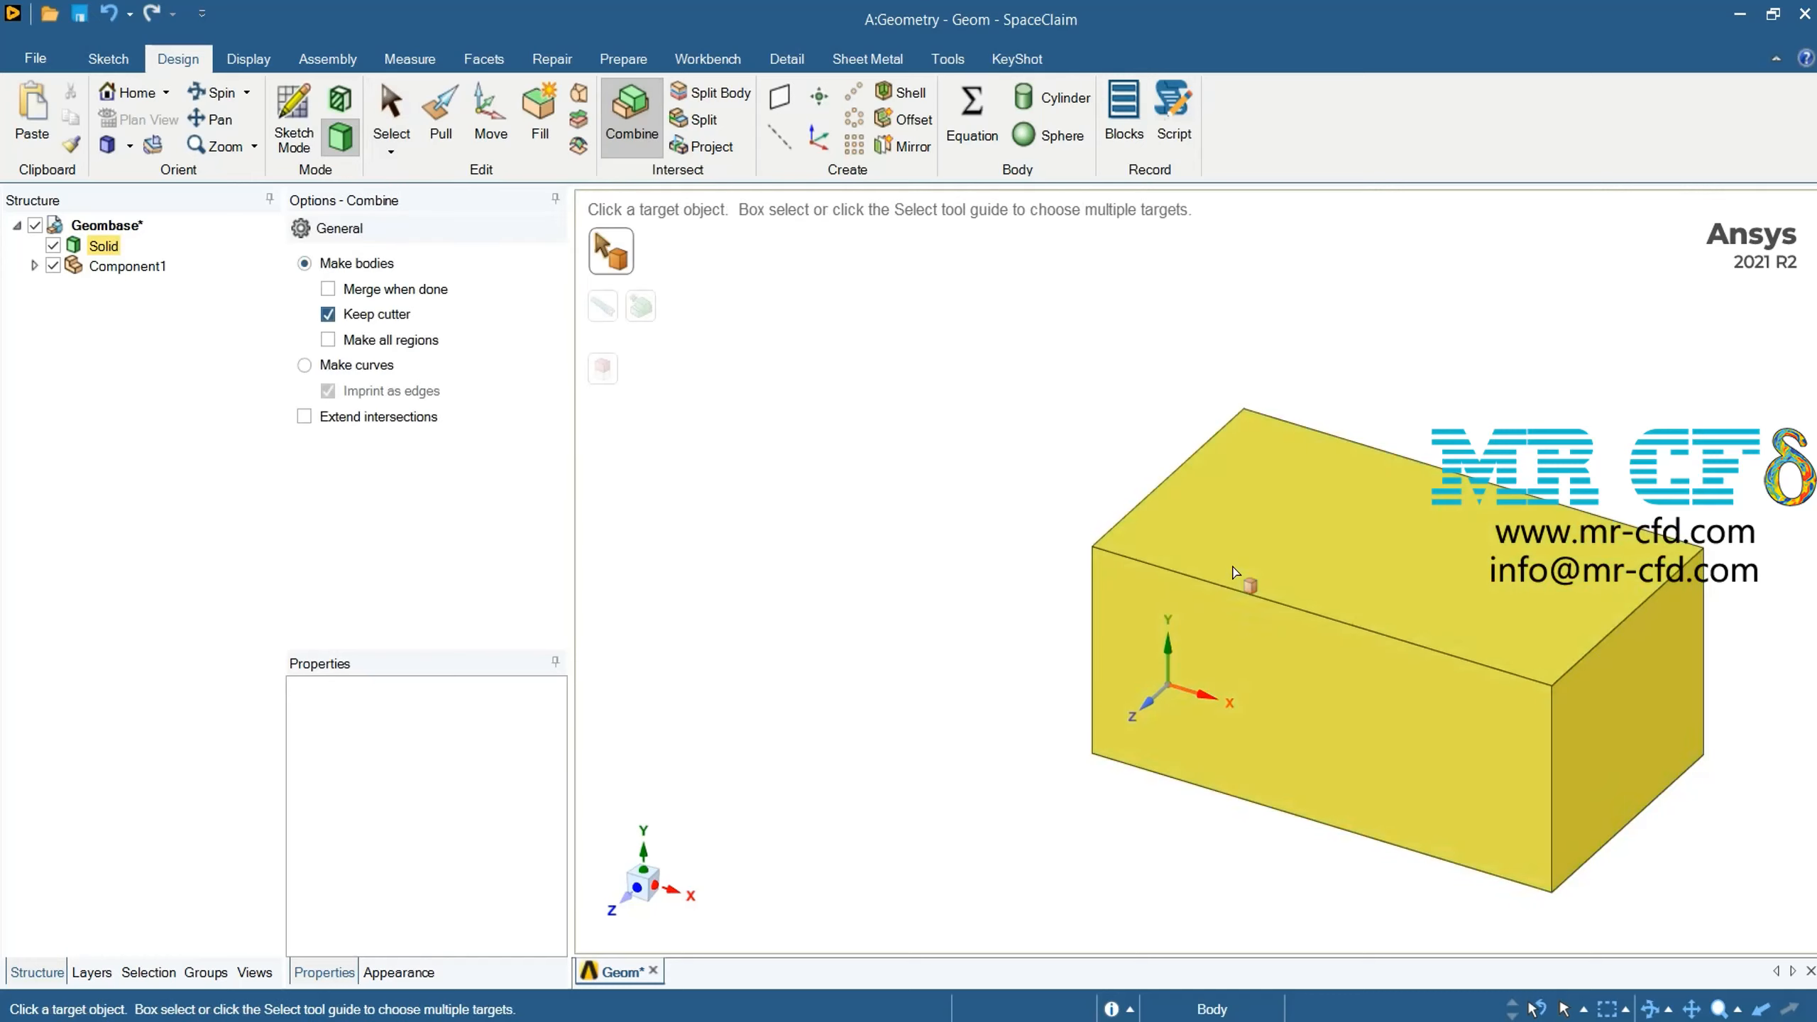
{"action": "left_click", "coordinate": [1252, 582]}
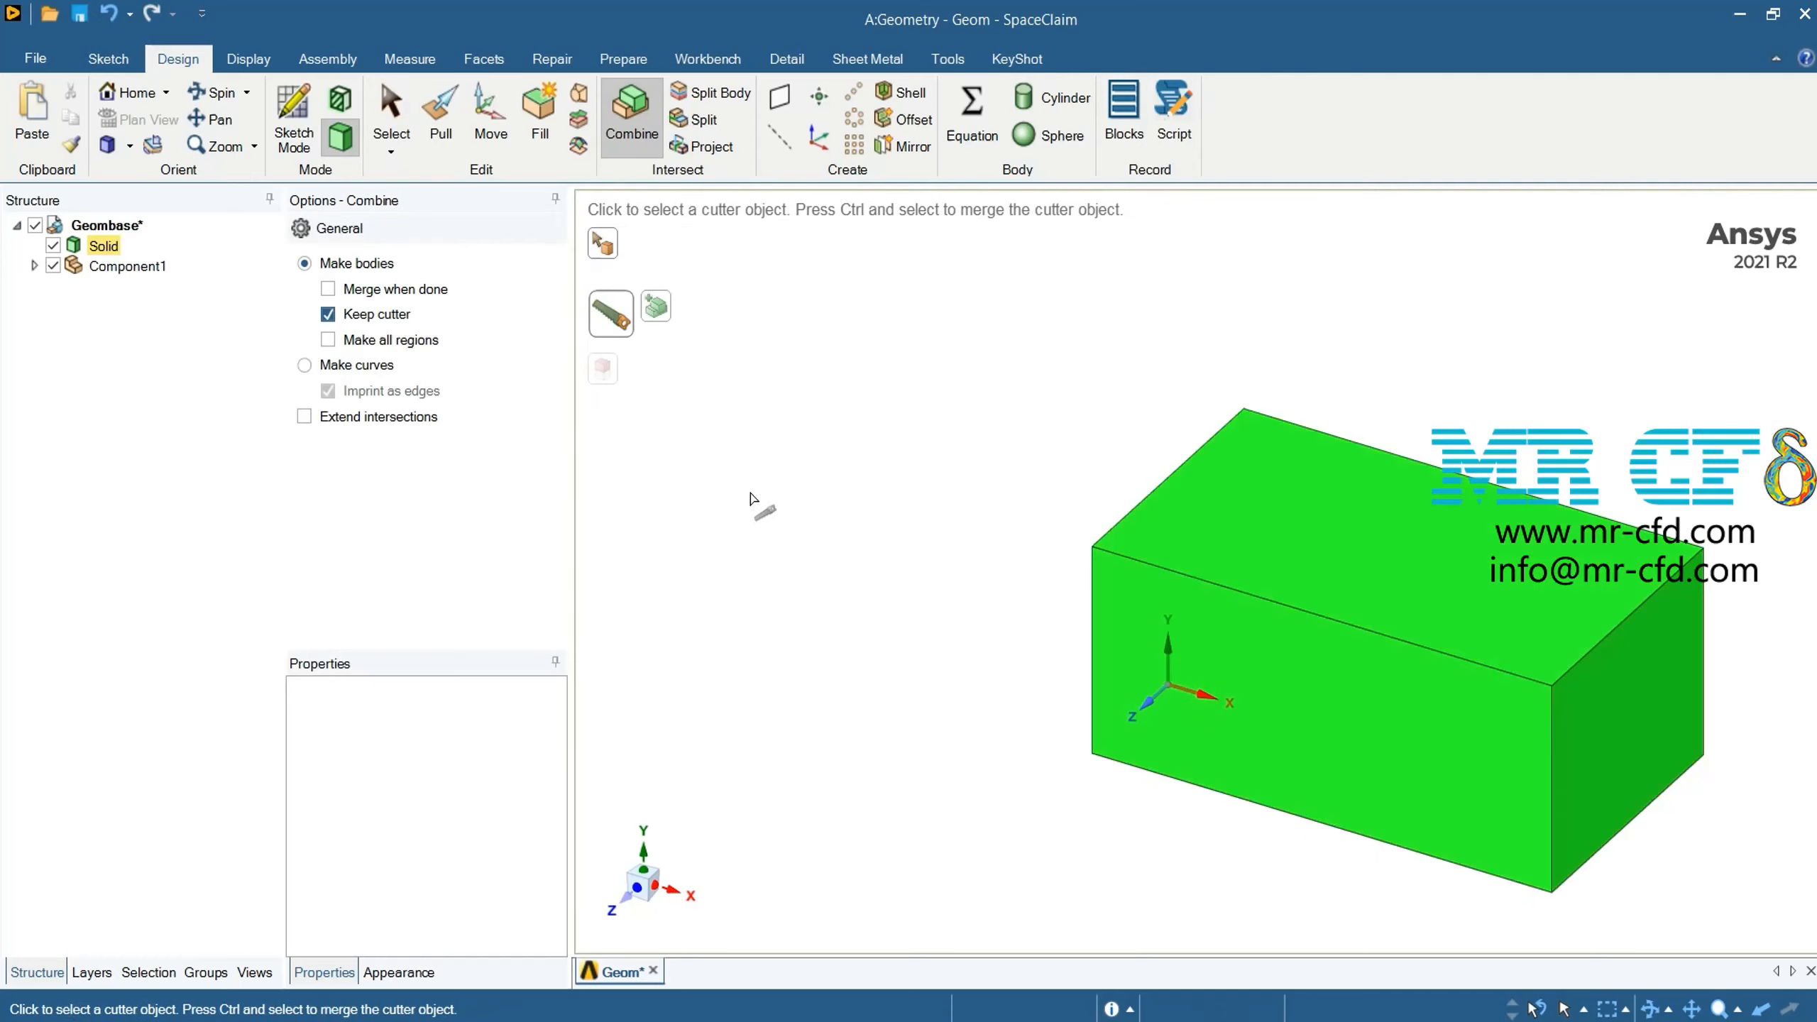
{"action": "left_click", "coordinate": [131, 269]}
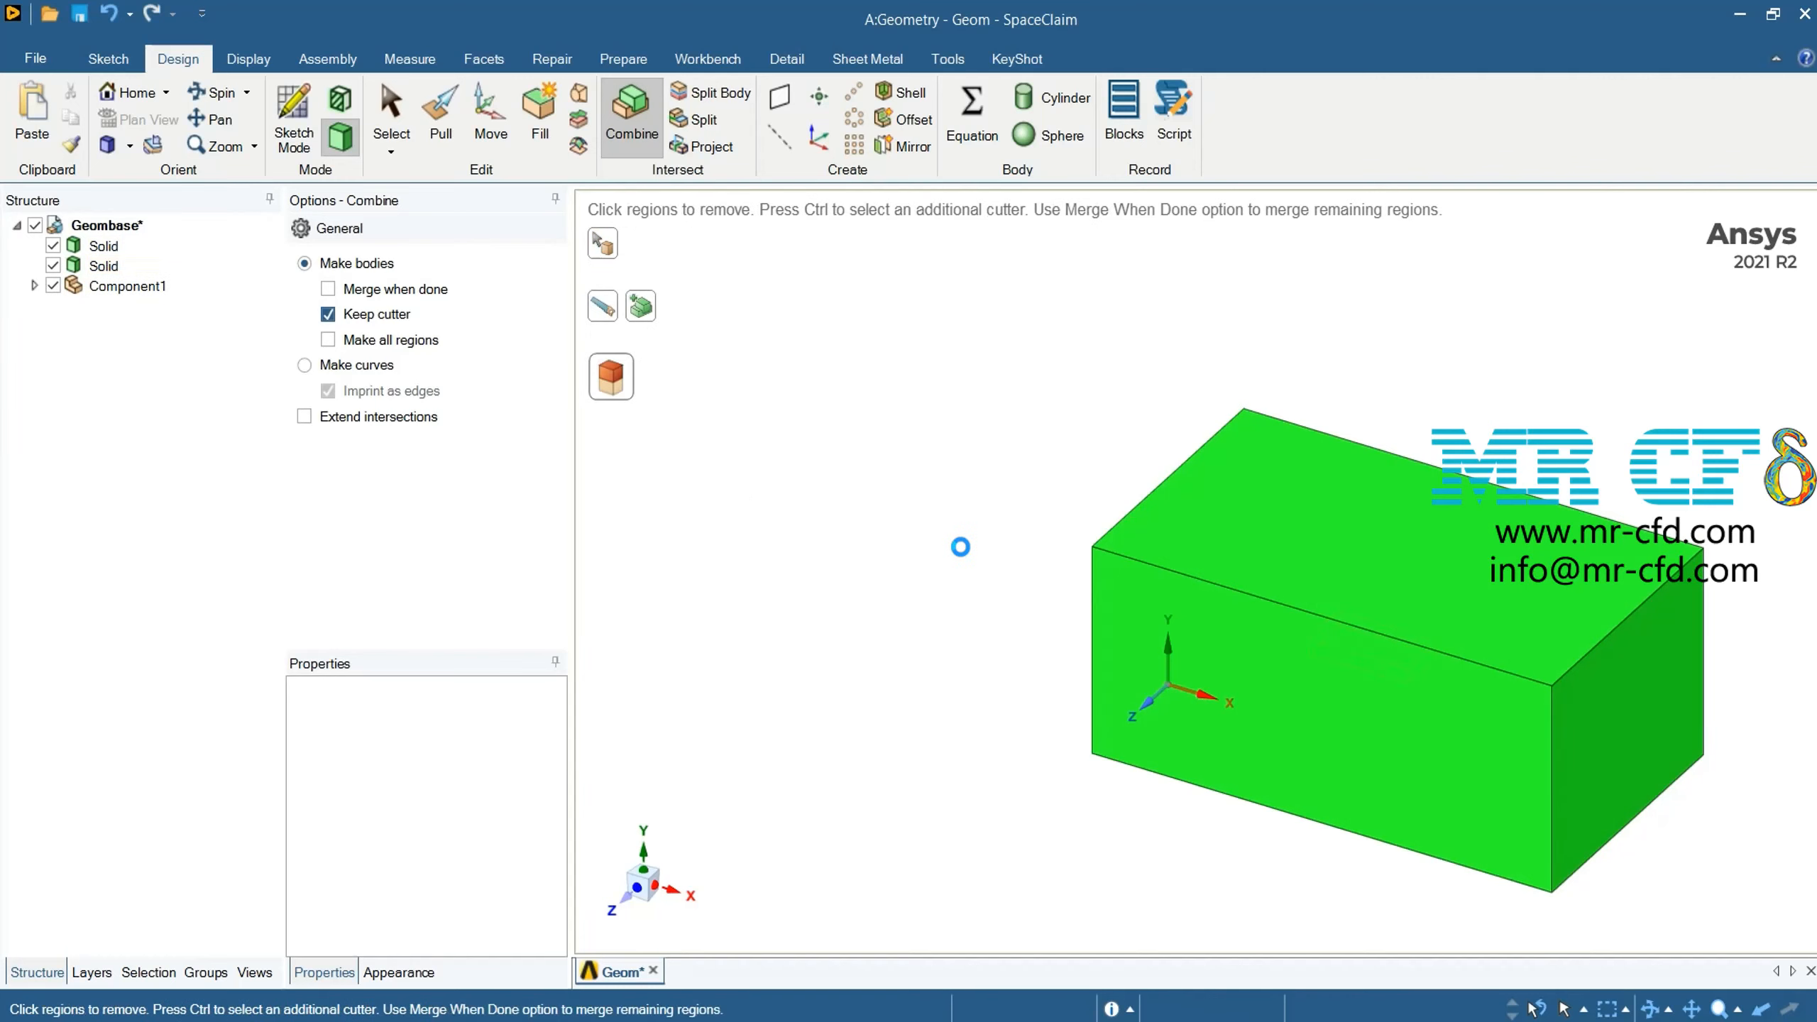
{"action": "left_click", "coordinate": [391, 114]}
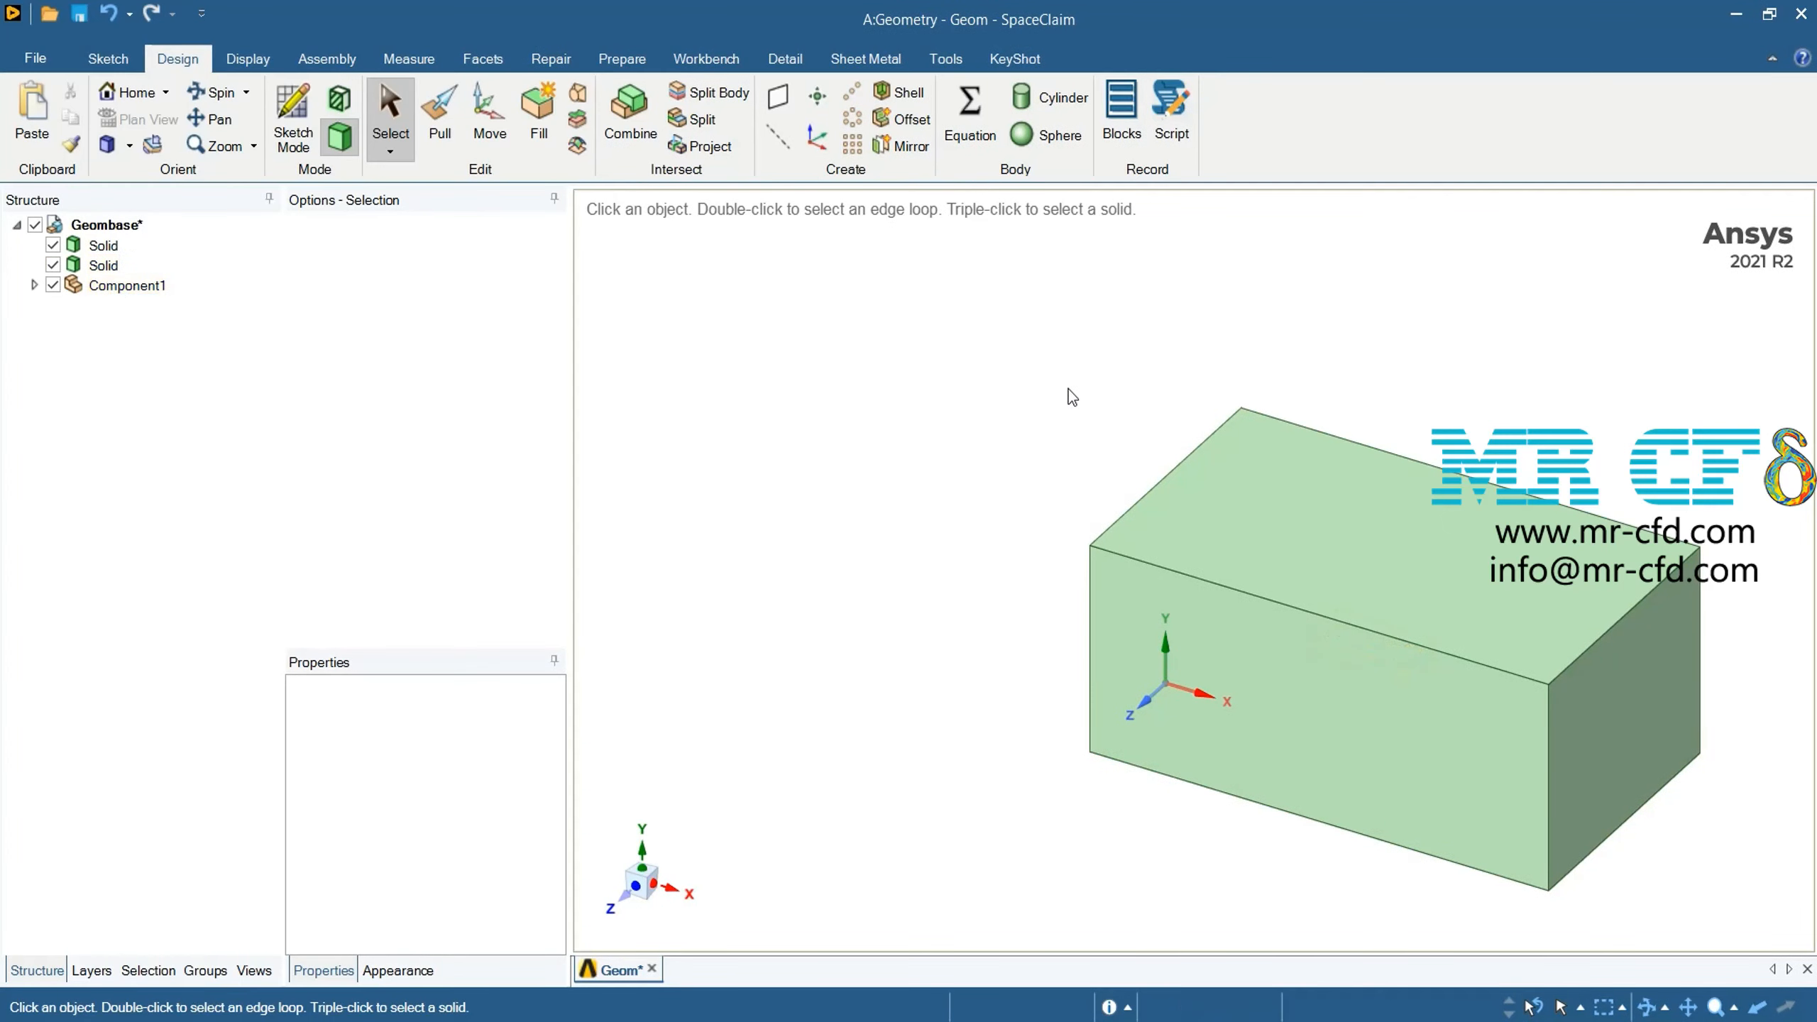
Hide the long front side face of the box to expose the inside of the domain
{"action": "left_click", "coordinate": [1321, 668]}
{"action": "right_click", "coordinate": [1320, 670]}
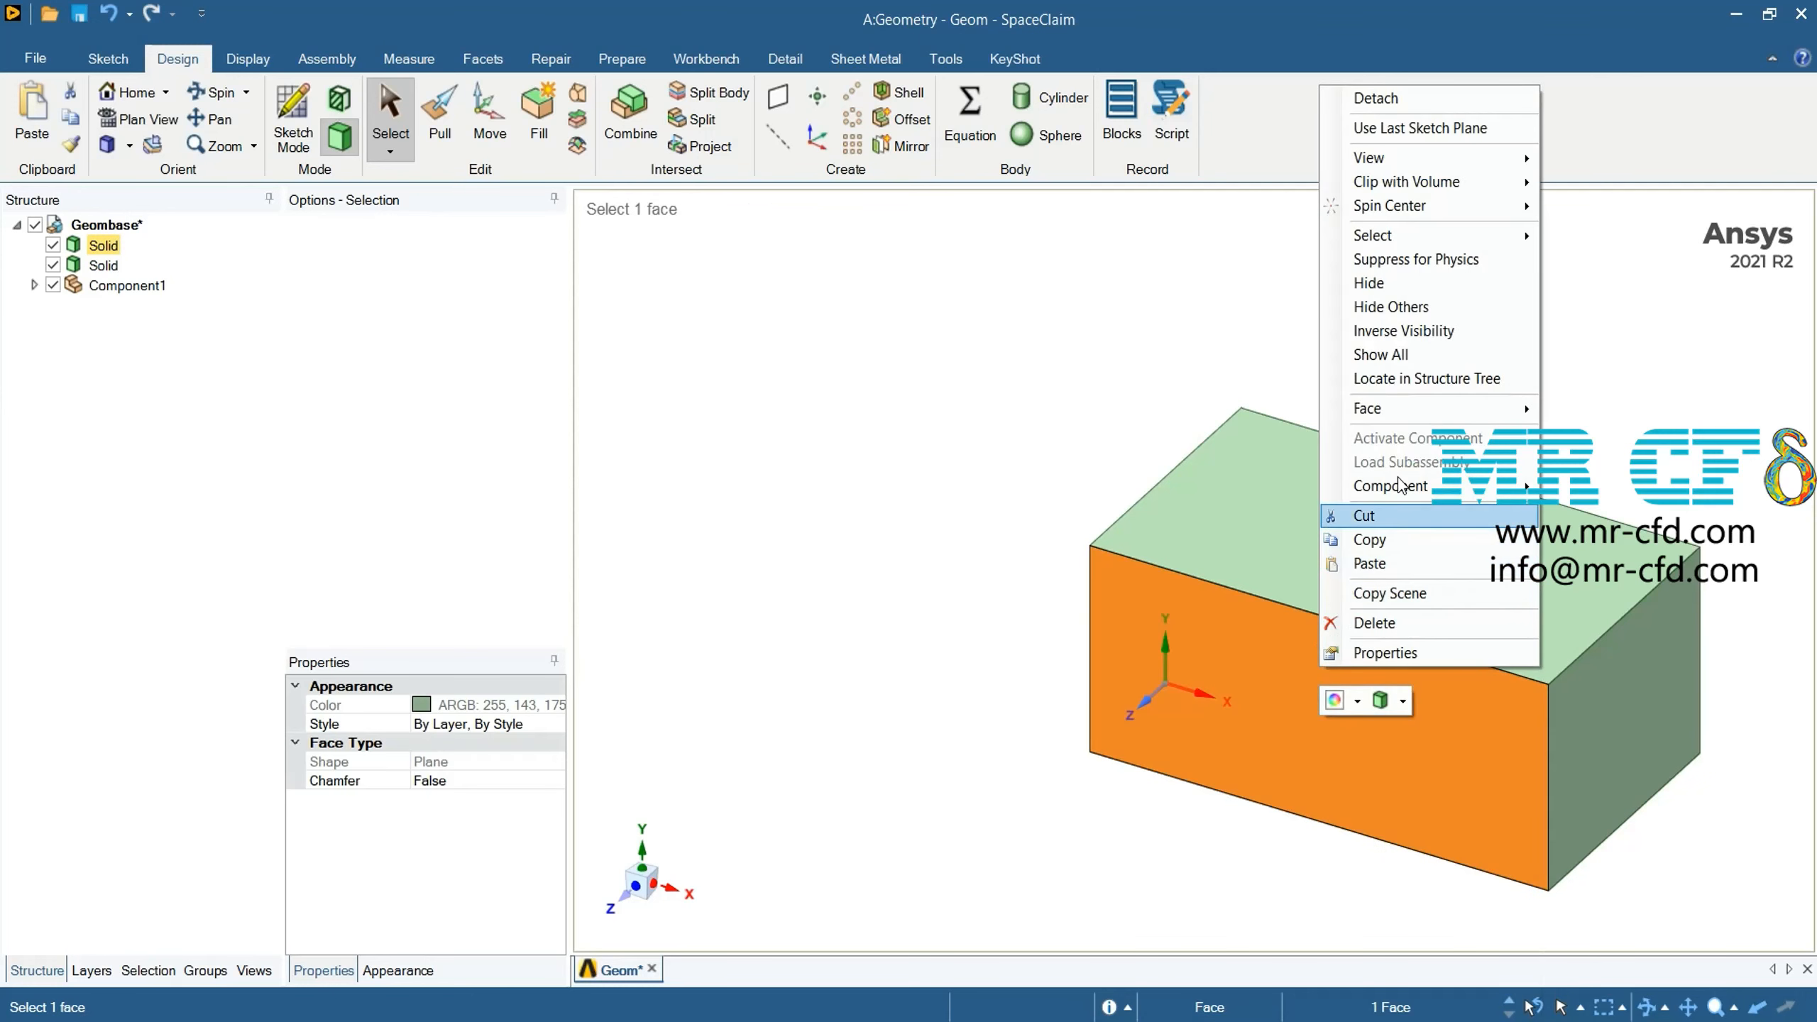
{"action": "mouse_move", "coordinate": [1508, 419]}
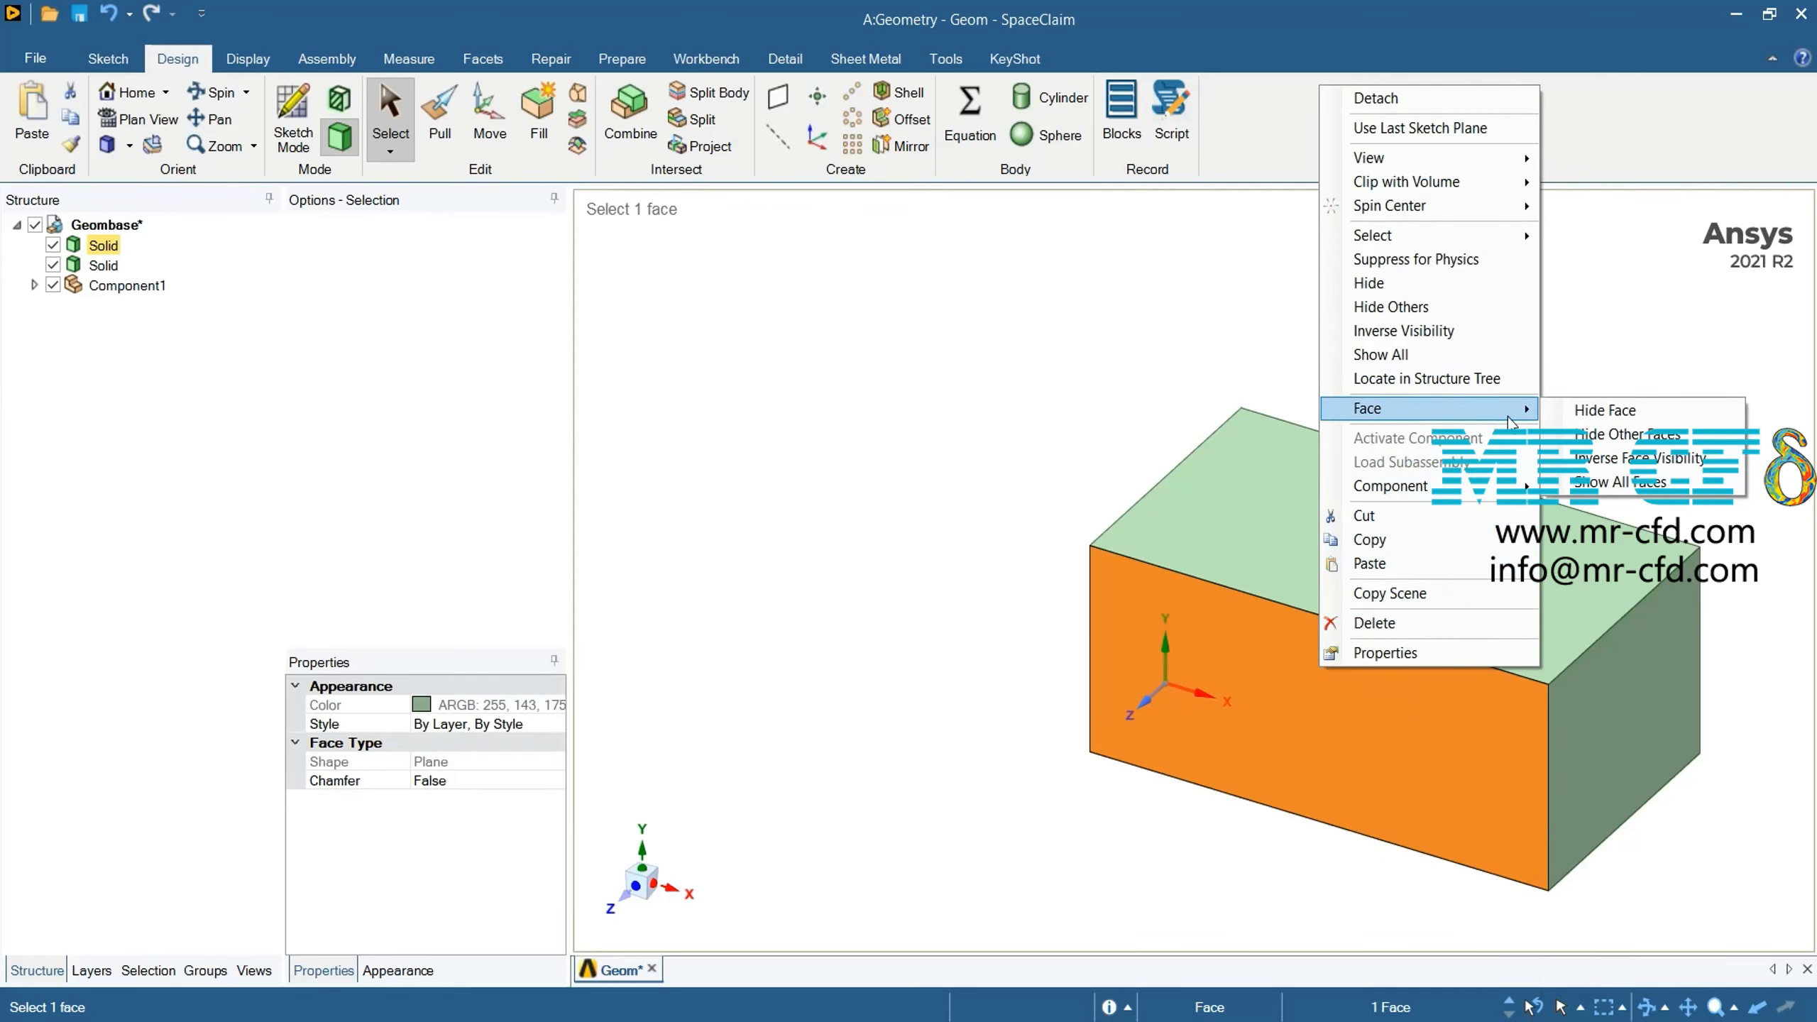
{"action": "left_click", "coordinate": [1602, 410]}
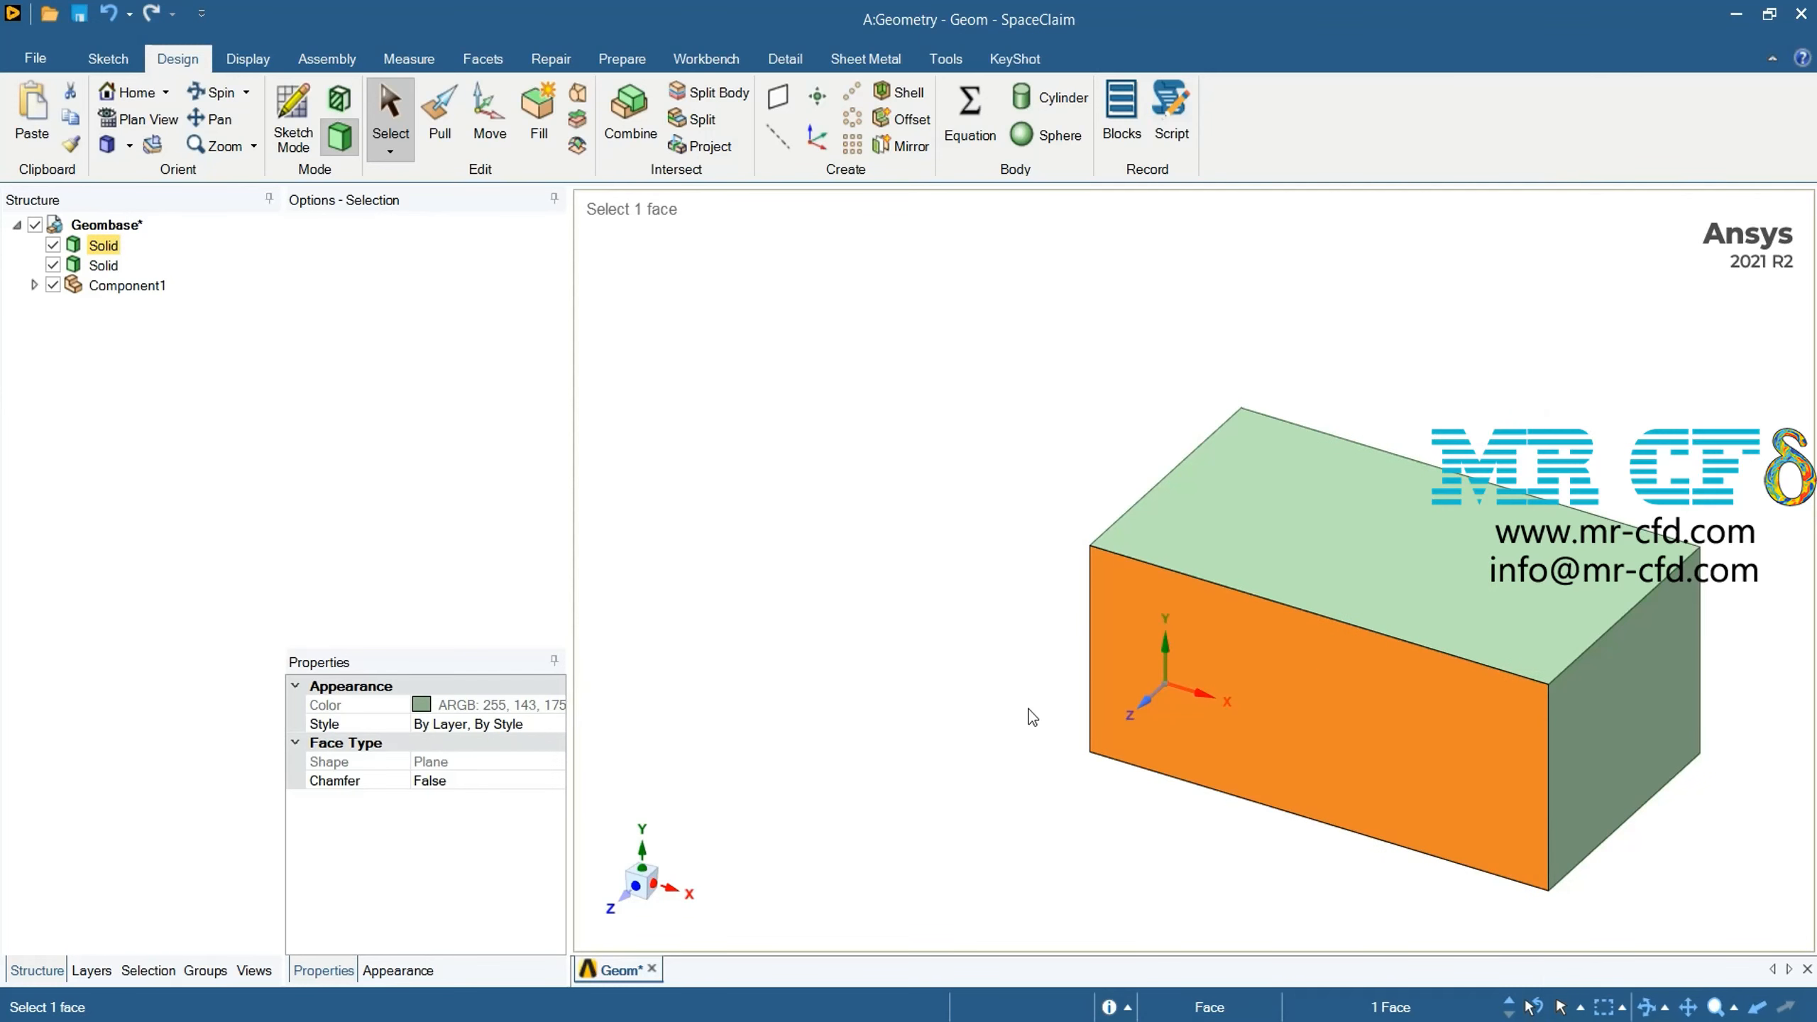
Delete Component1 and the second Solid body, keeping only the box solid with the aircraft cavity
{"action": "left_click", "coordinate": [125, 284]}
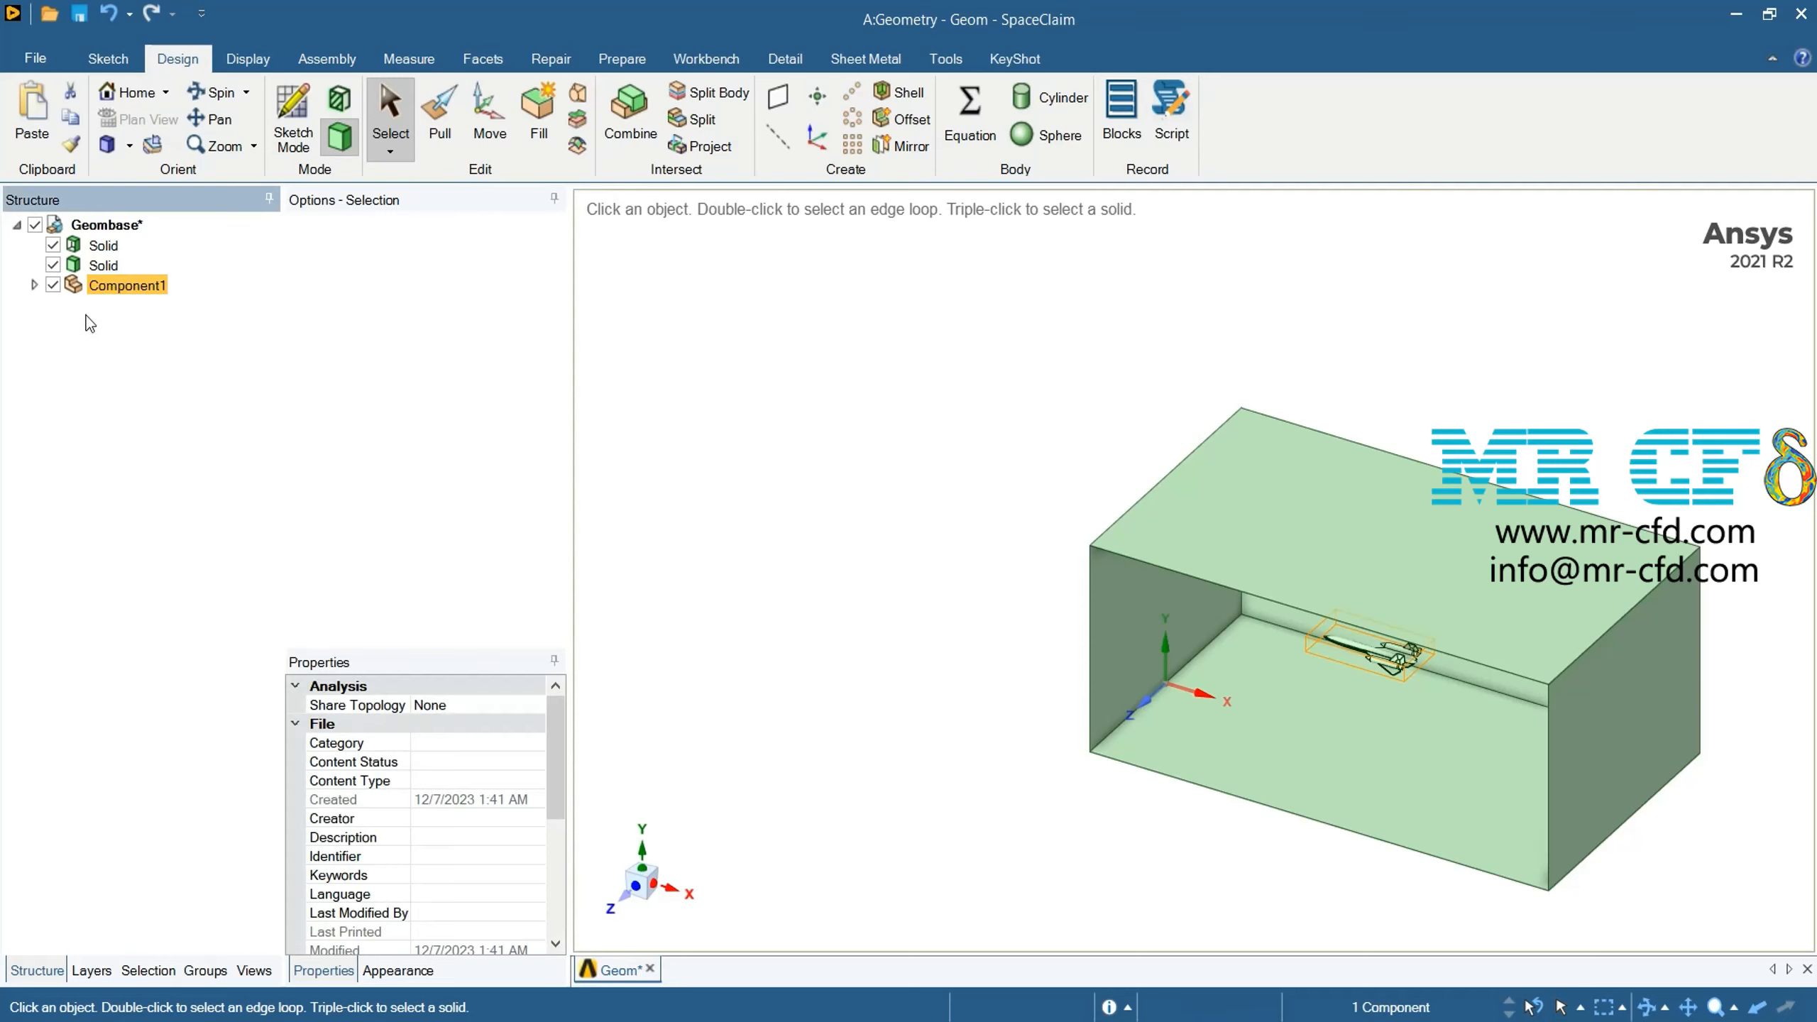
{"action": "left_click", "coordinate": [112, 266]}
{"action": "left_click", "coordinate": [145, 286]}
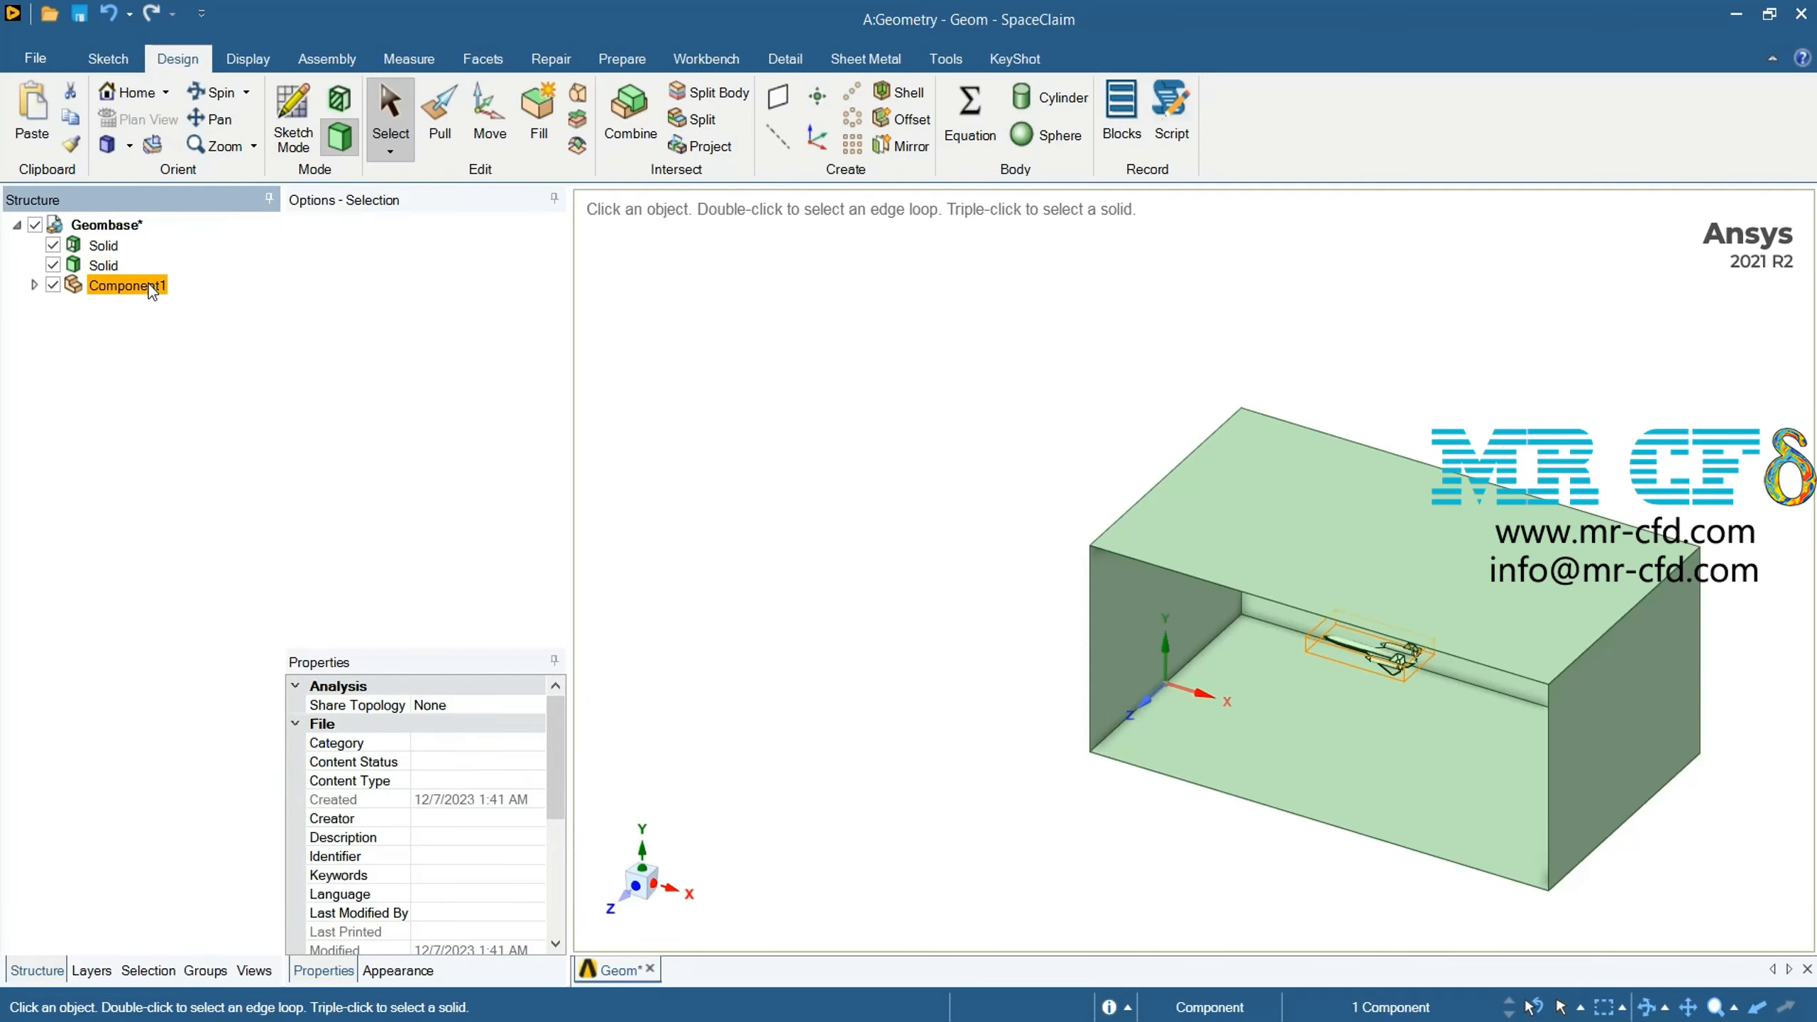
{"action": "left_click", "coordinate": [53, 286]}
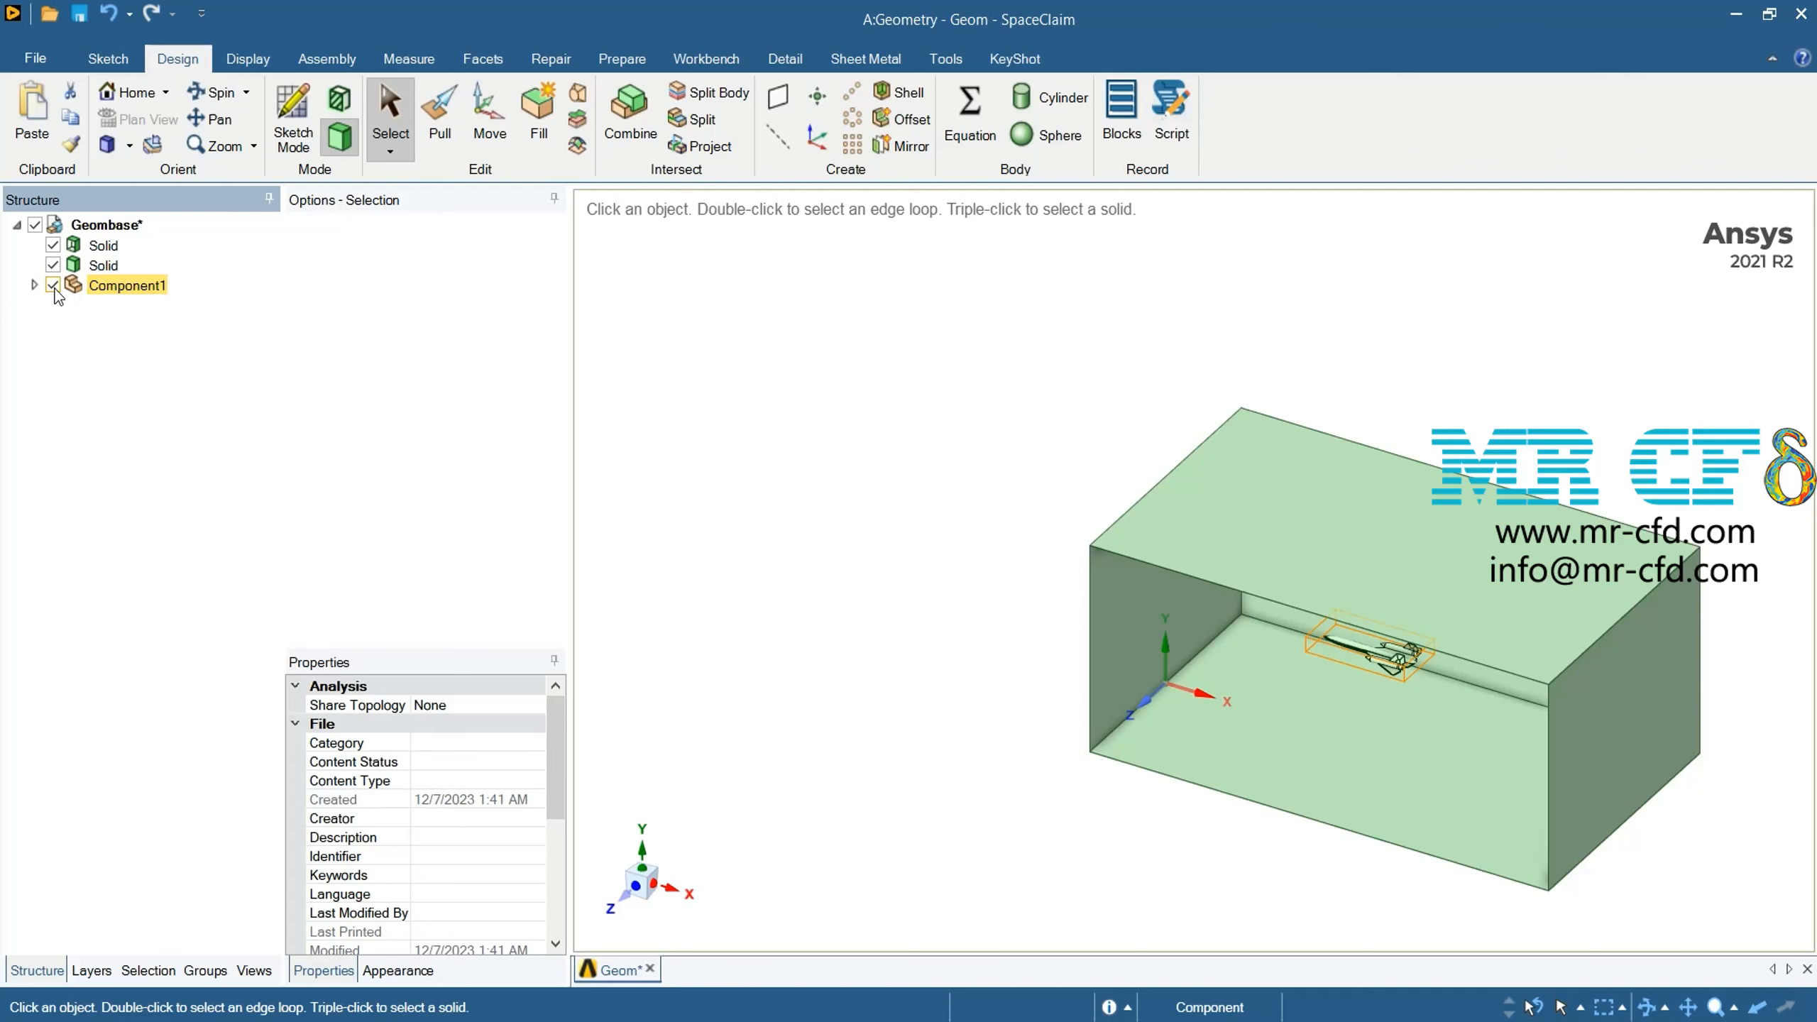
{"action": "right_click", "coordinate": [115, 284]}
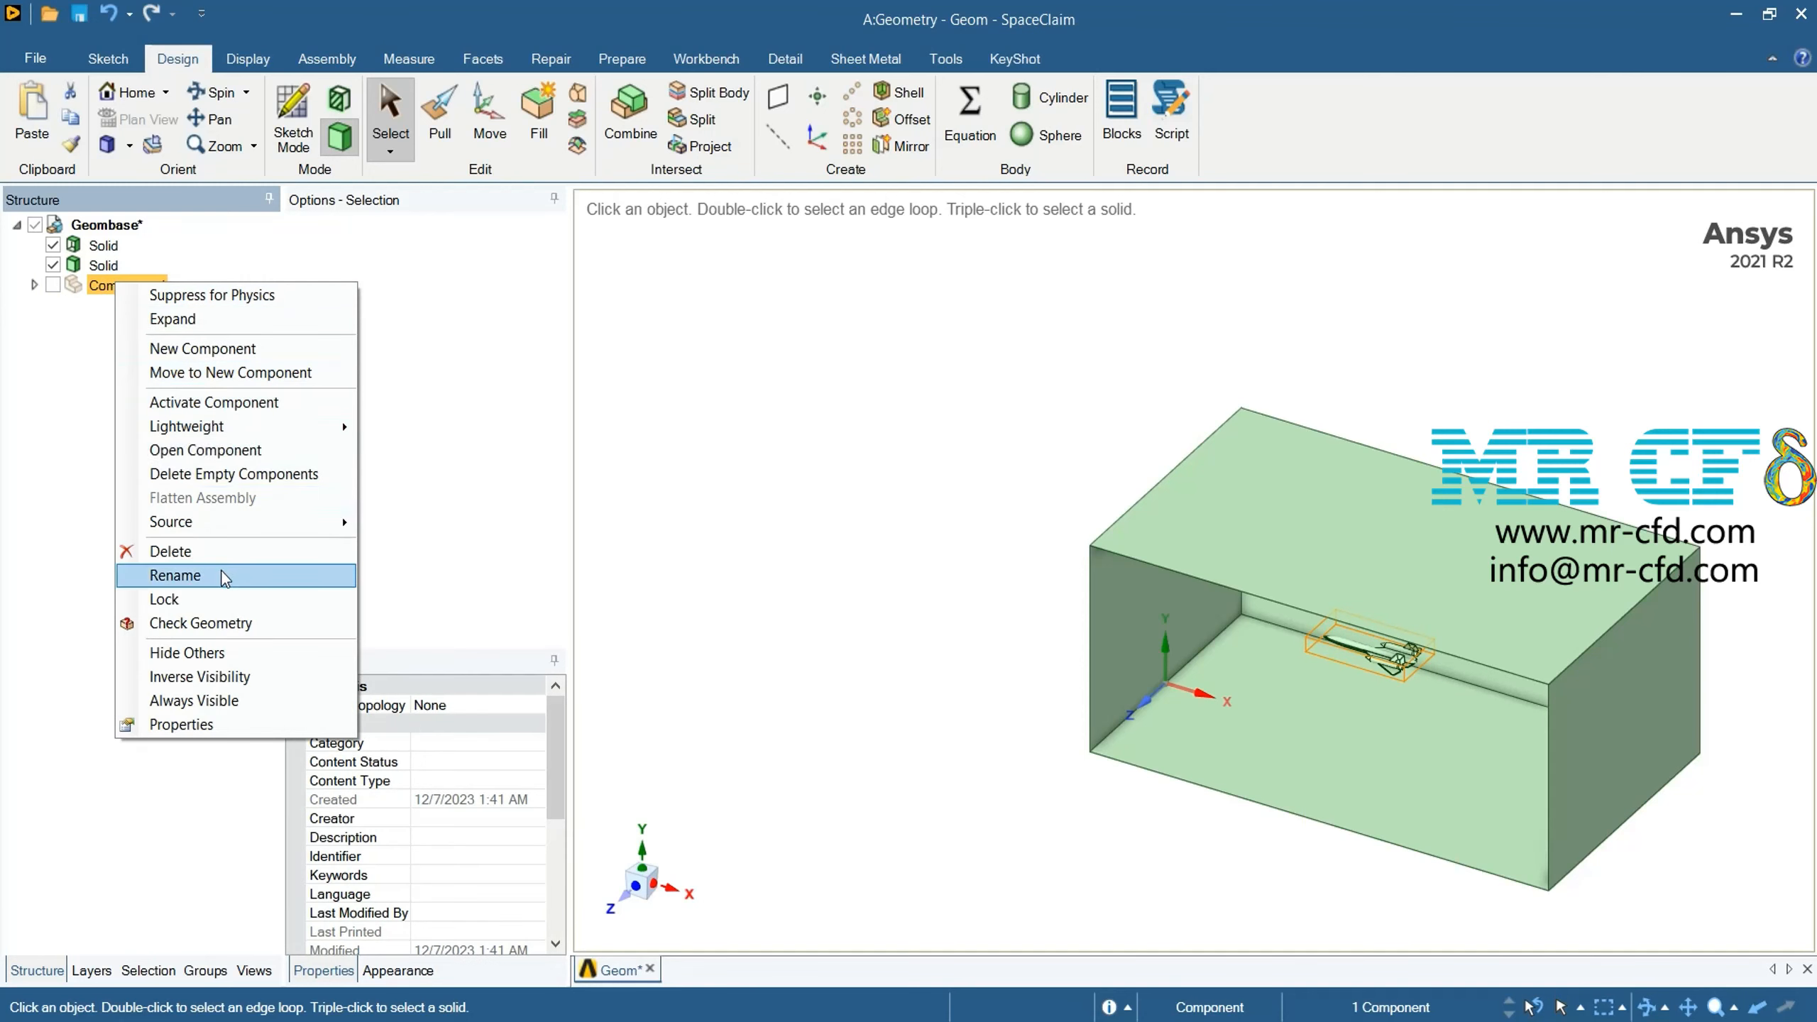
{"action": "left_click", "coordinate": [211, 551]}
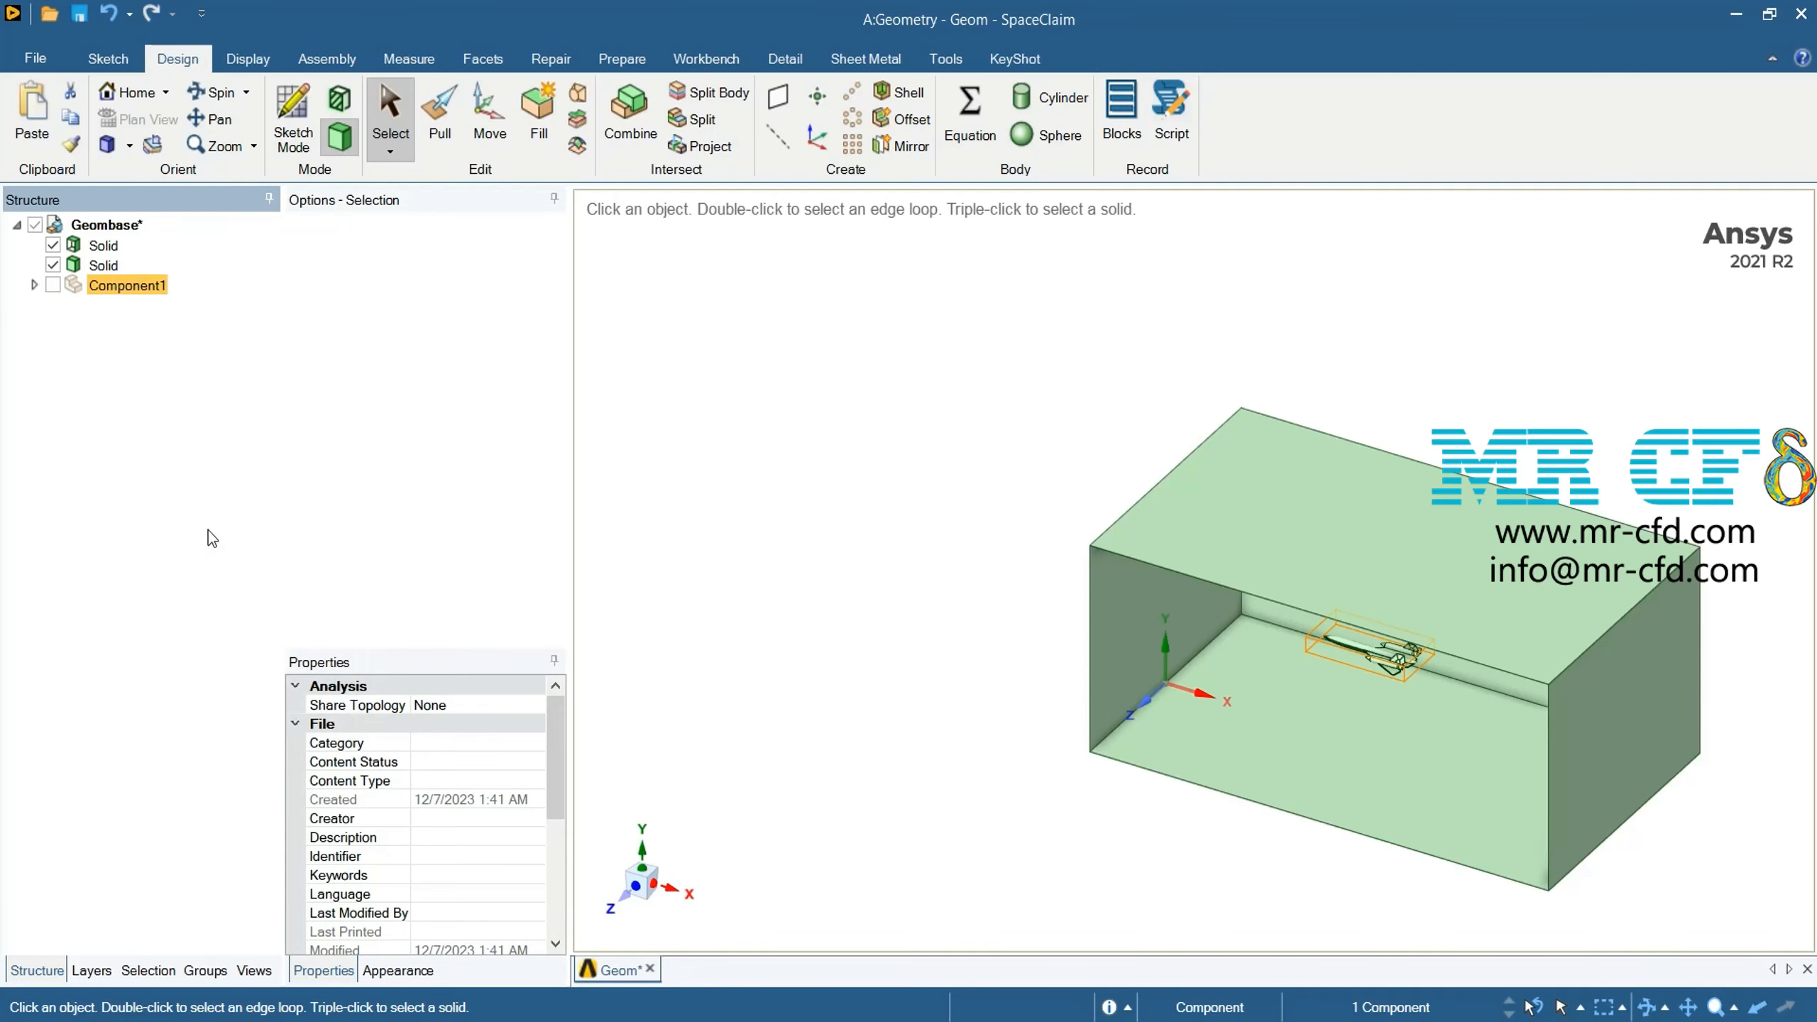
{"action": "left_click", "coordinate": [105, 264]}
{"action": "right_click", "coordinate": [106, 264]}
{"action": "left_click", "coordinate": [200, 352]}
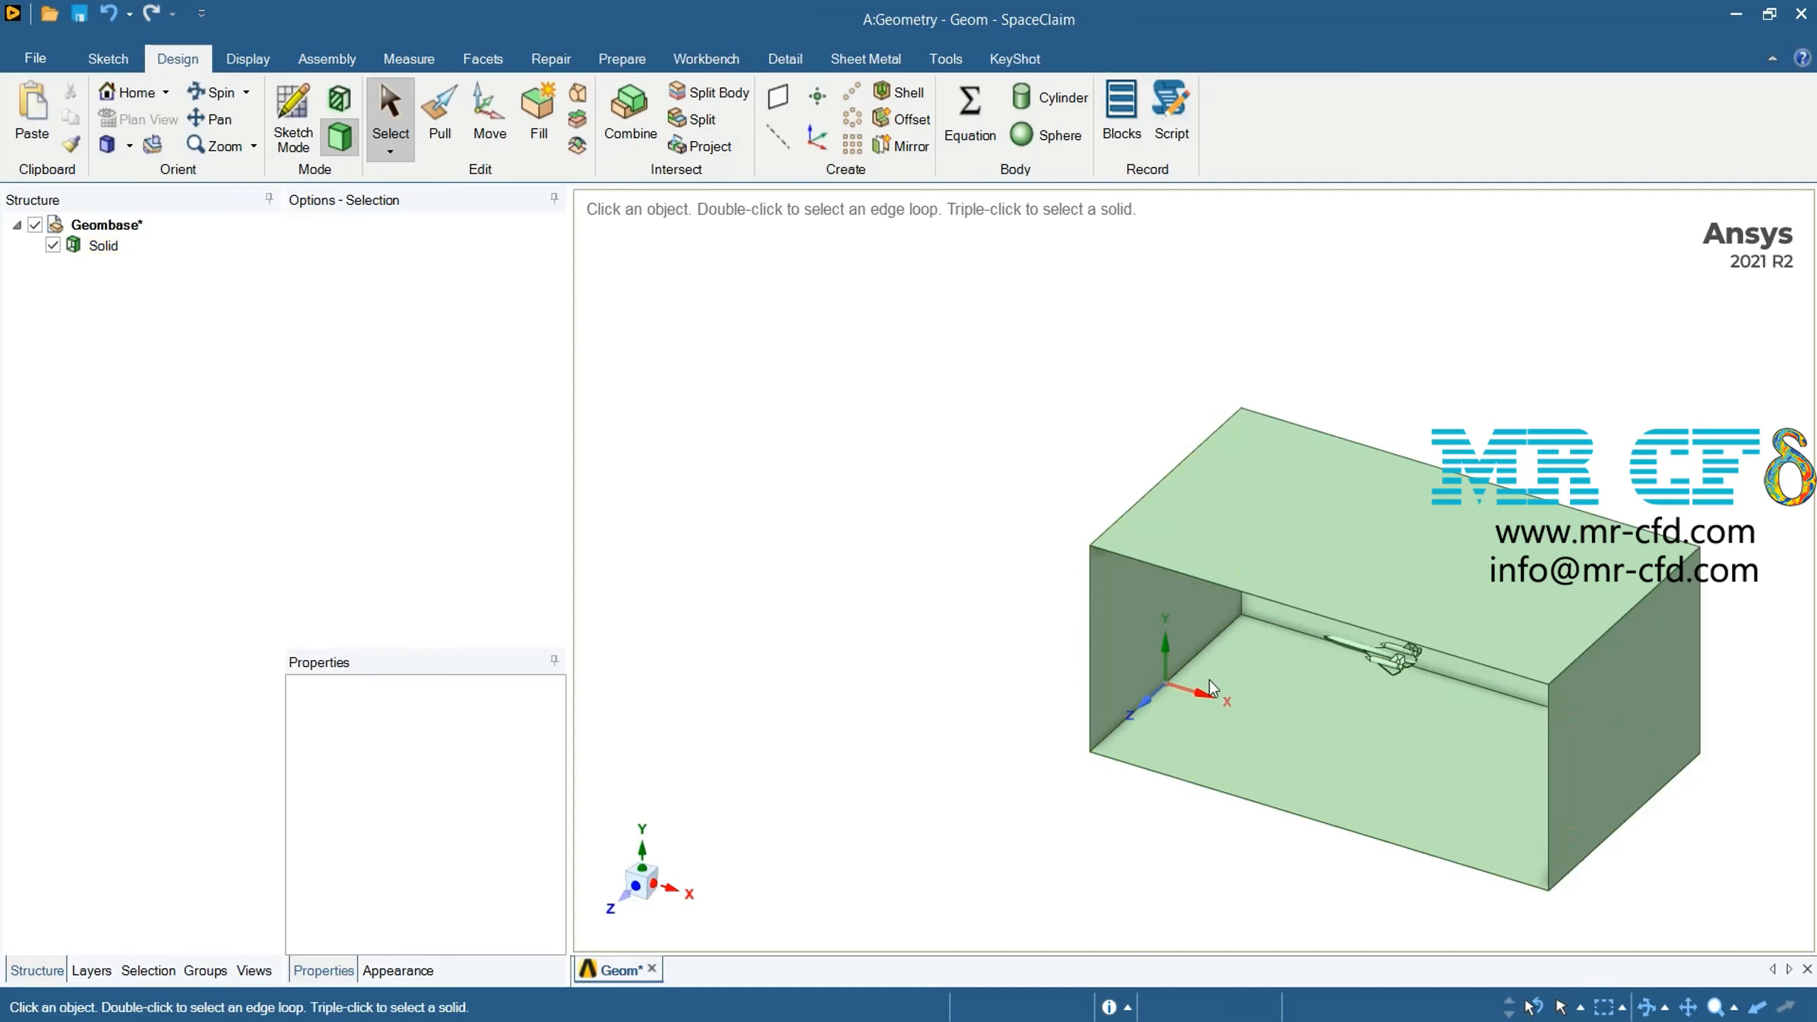
Show all faces of the box solid again
{"action": "left_click", "coordinate": [1321, 592]}
{"action": "right_click", "coordinate": [1316, 598]}
{"action": "mouse_move", "coordinate": [1383, 344]}
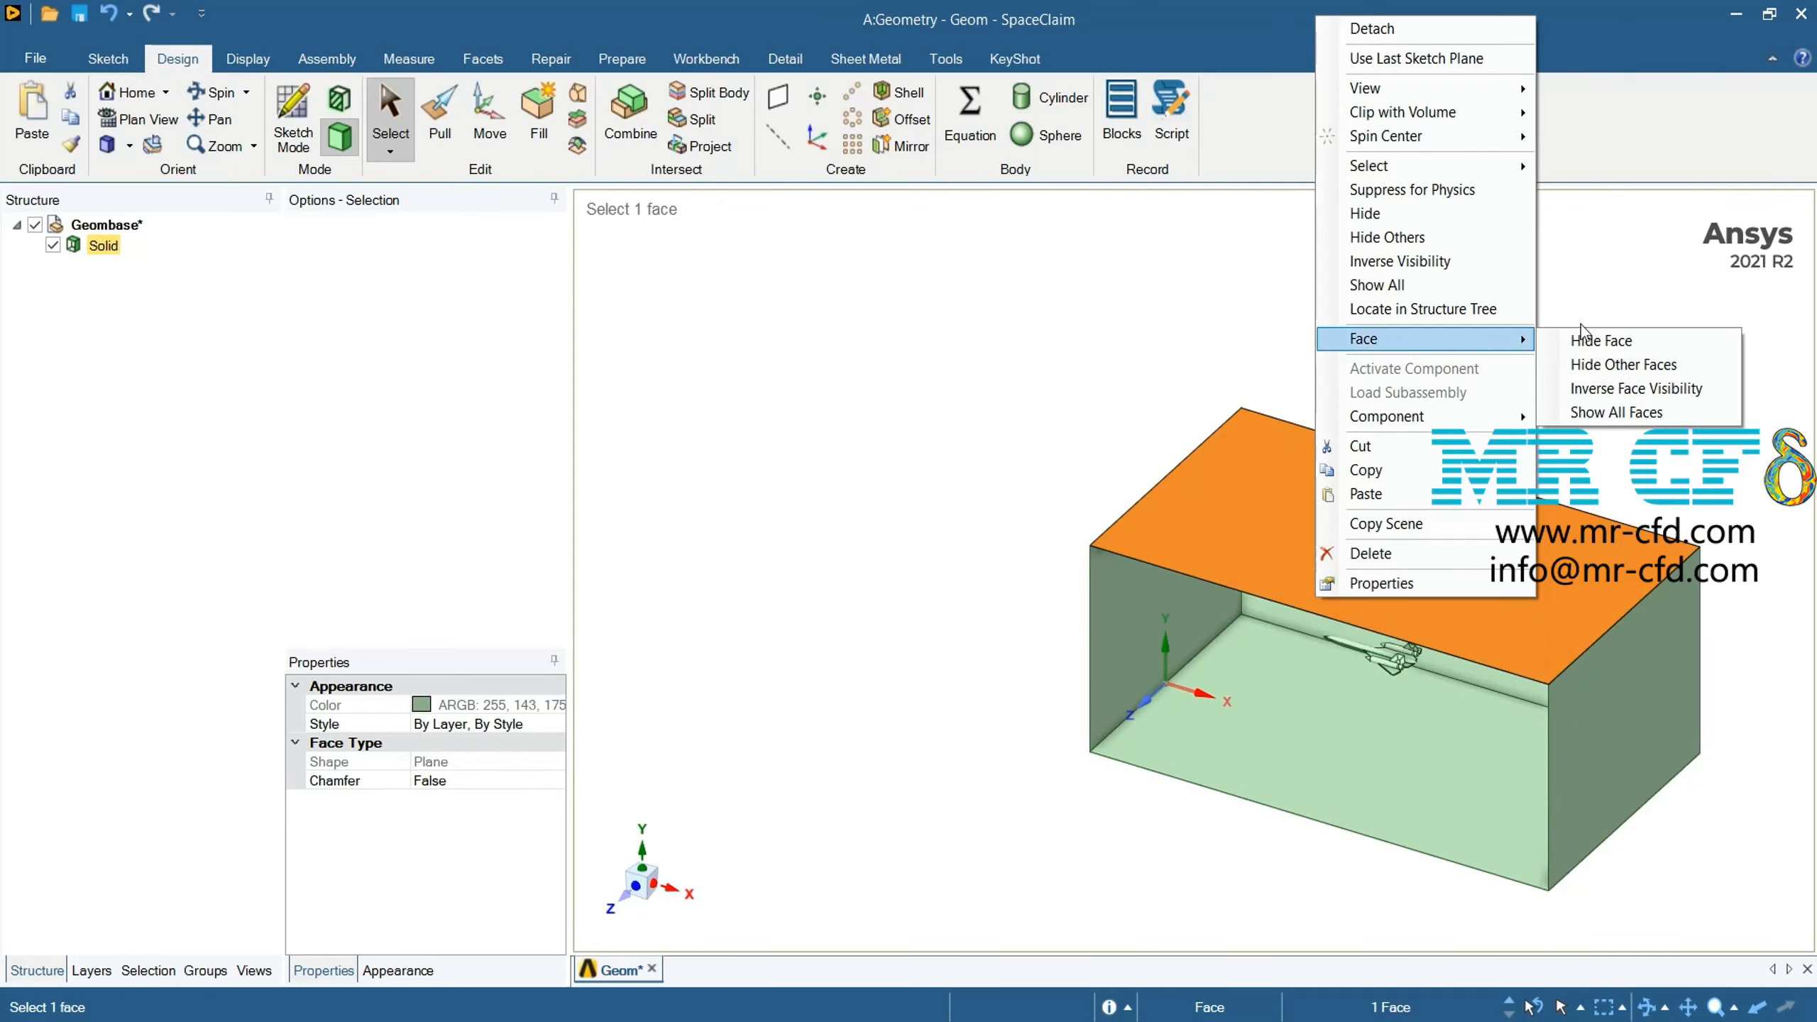
{"action": "left_click", "coordinate": [1669, 412]}
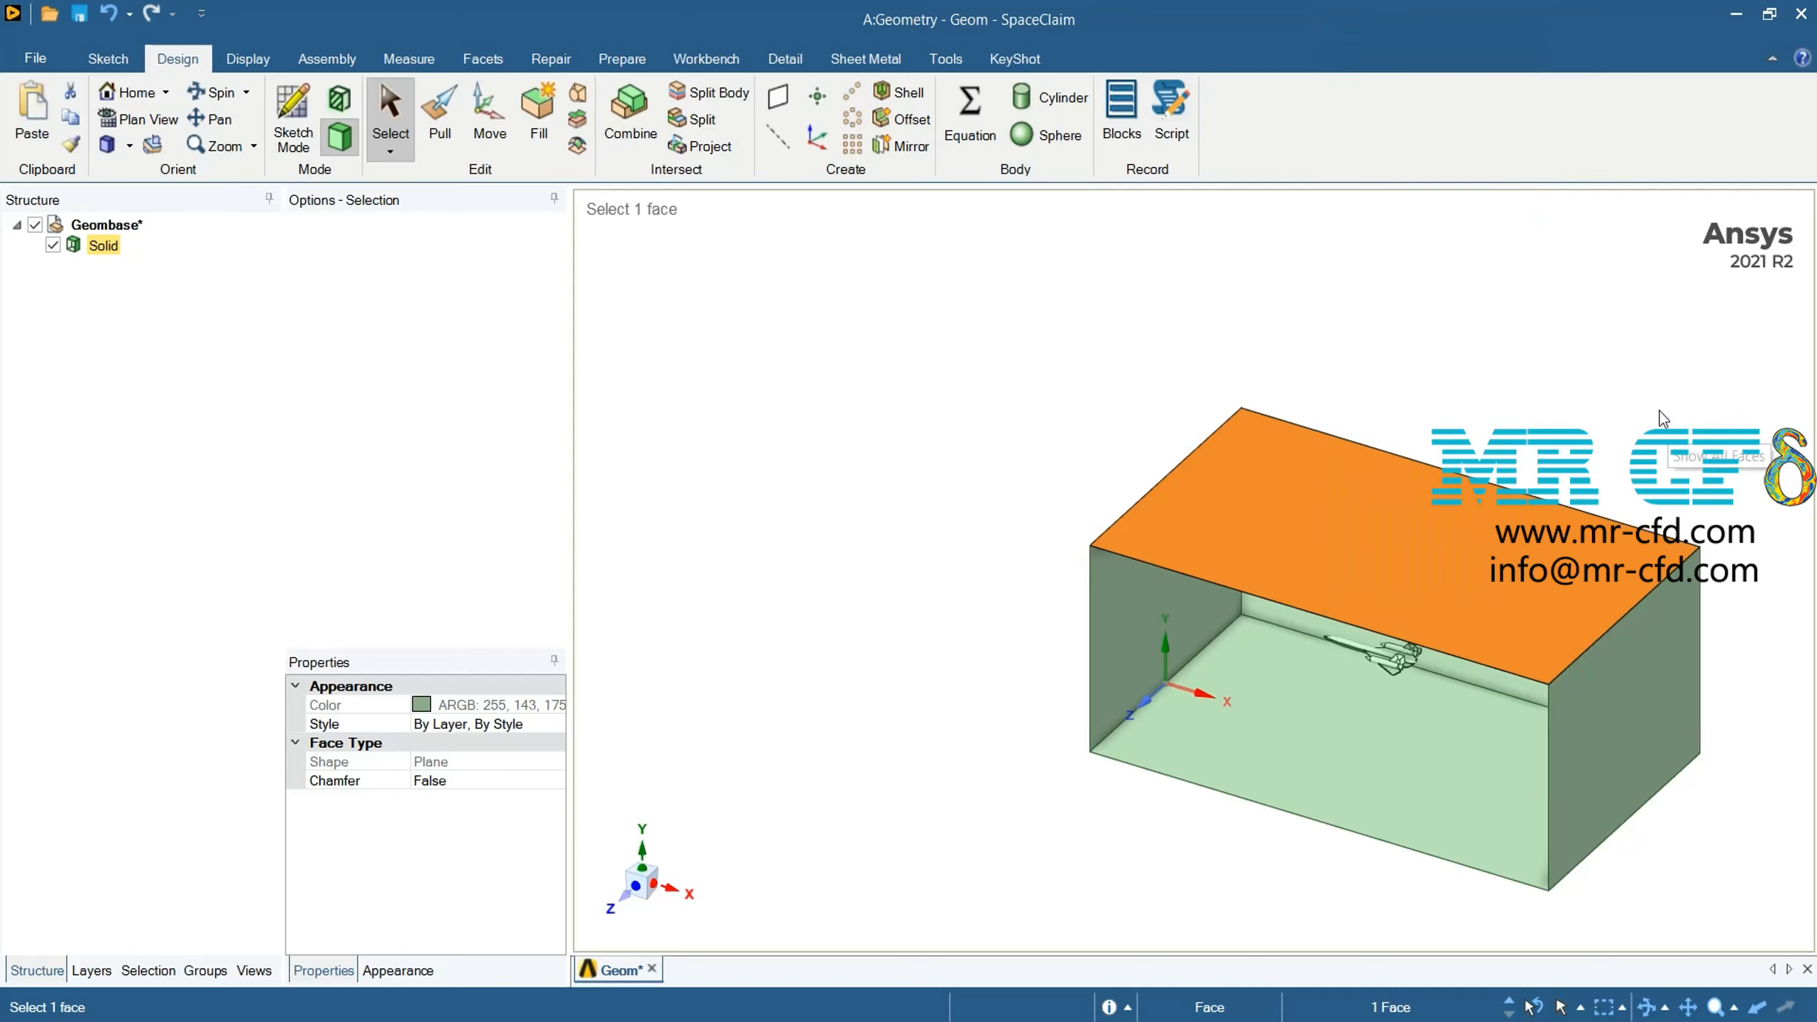
{"action": "left_click", "coordinate": [817, 624]}
{"action": "mouse_move", "coordinate": [749, 492]}
{"action": "middle_mouse_down"}
{"action": "mouse_move", "coordinate": [745, 539]}
{"action": "mouse_move", "coordinate": [771, 491]}
{"action": "middle_mouse_up"}
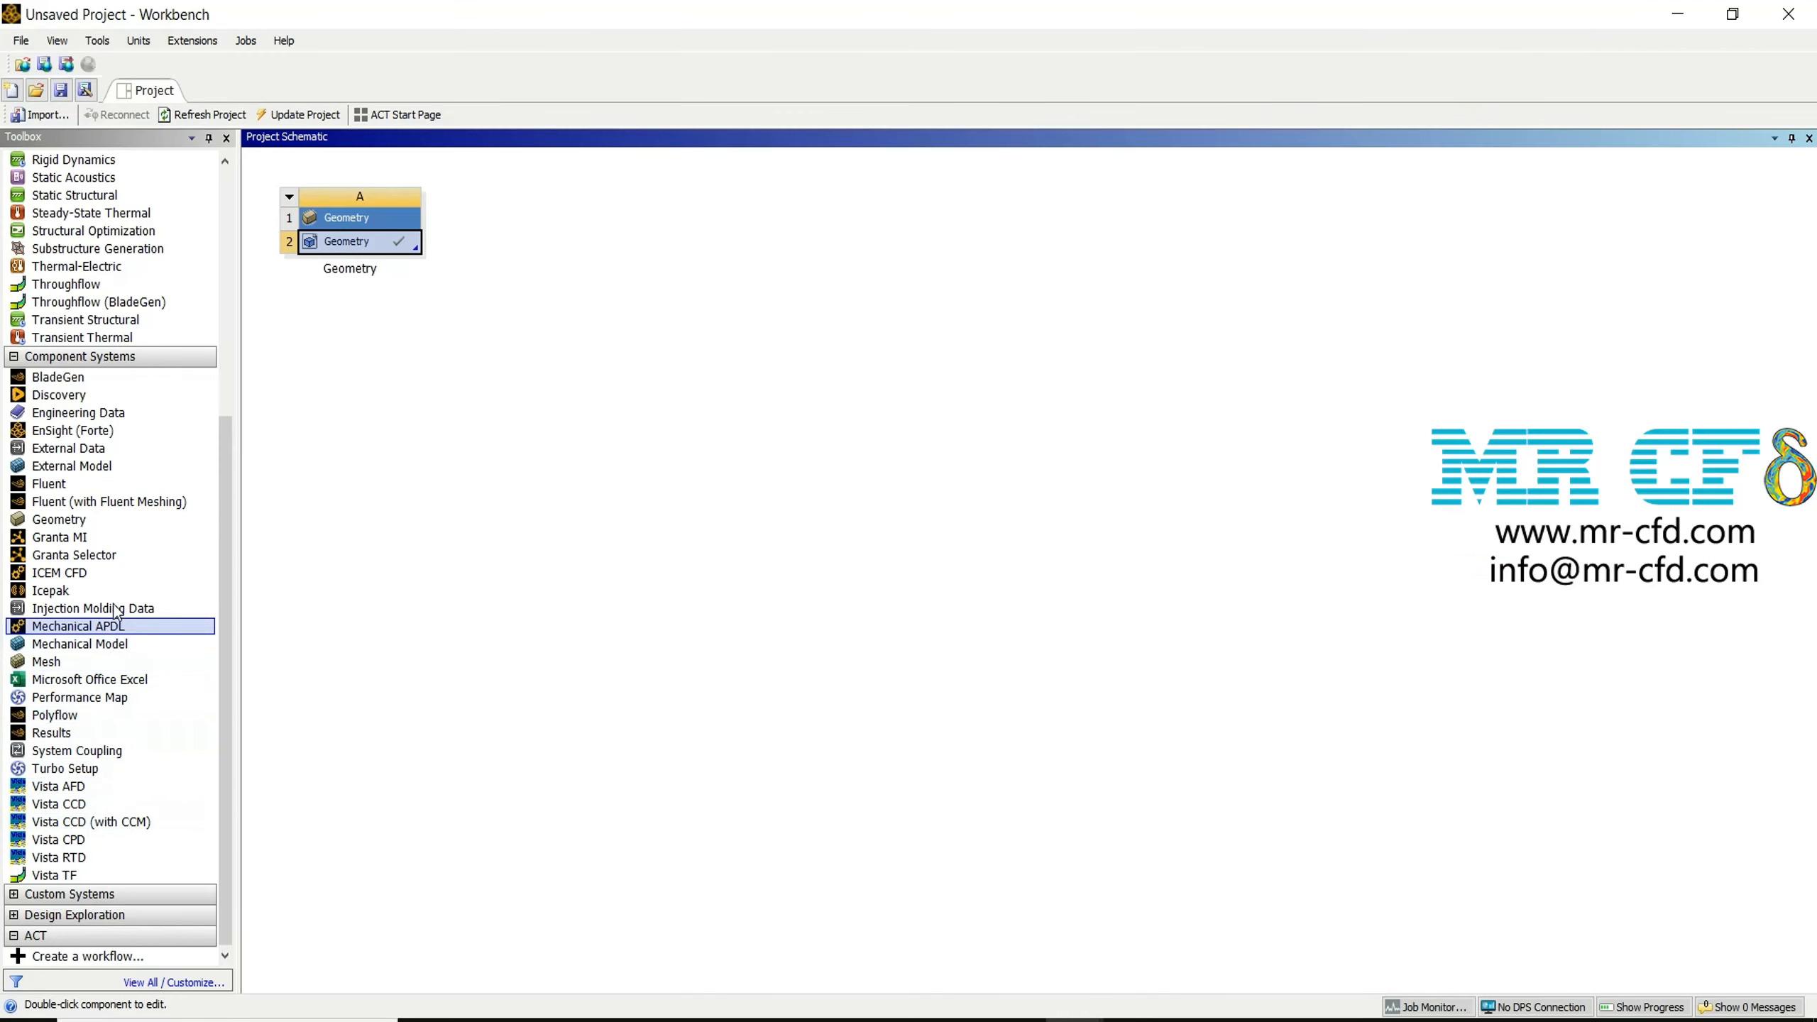
Switch to Workbench and add a Mesh system linked to the existing Geometry cell
{"action": "left_click", "coordinate": [113, 664]}
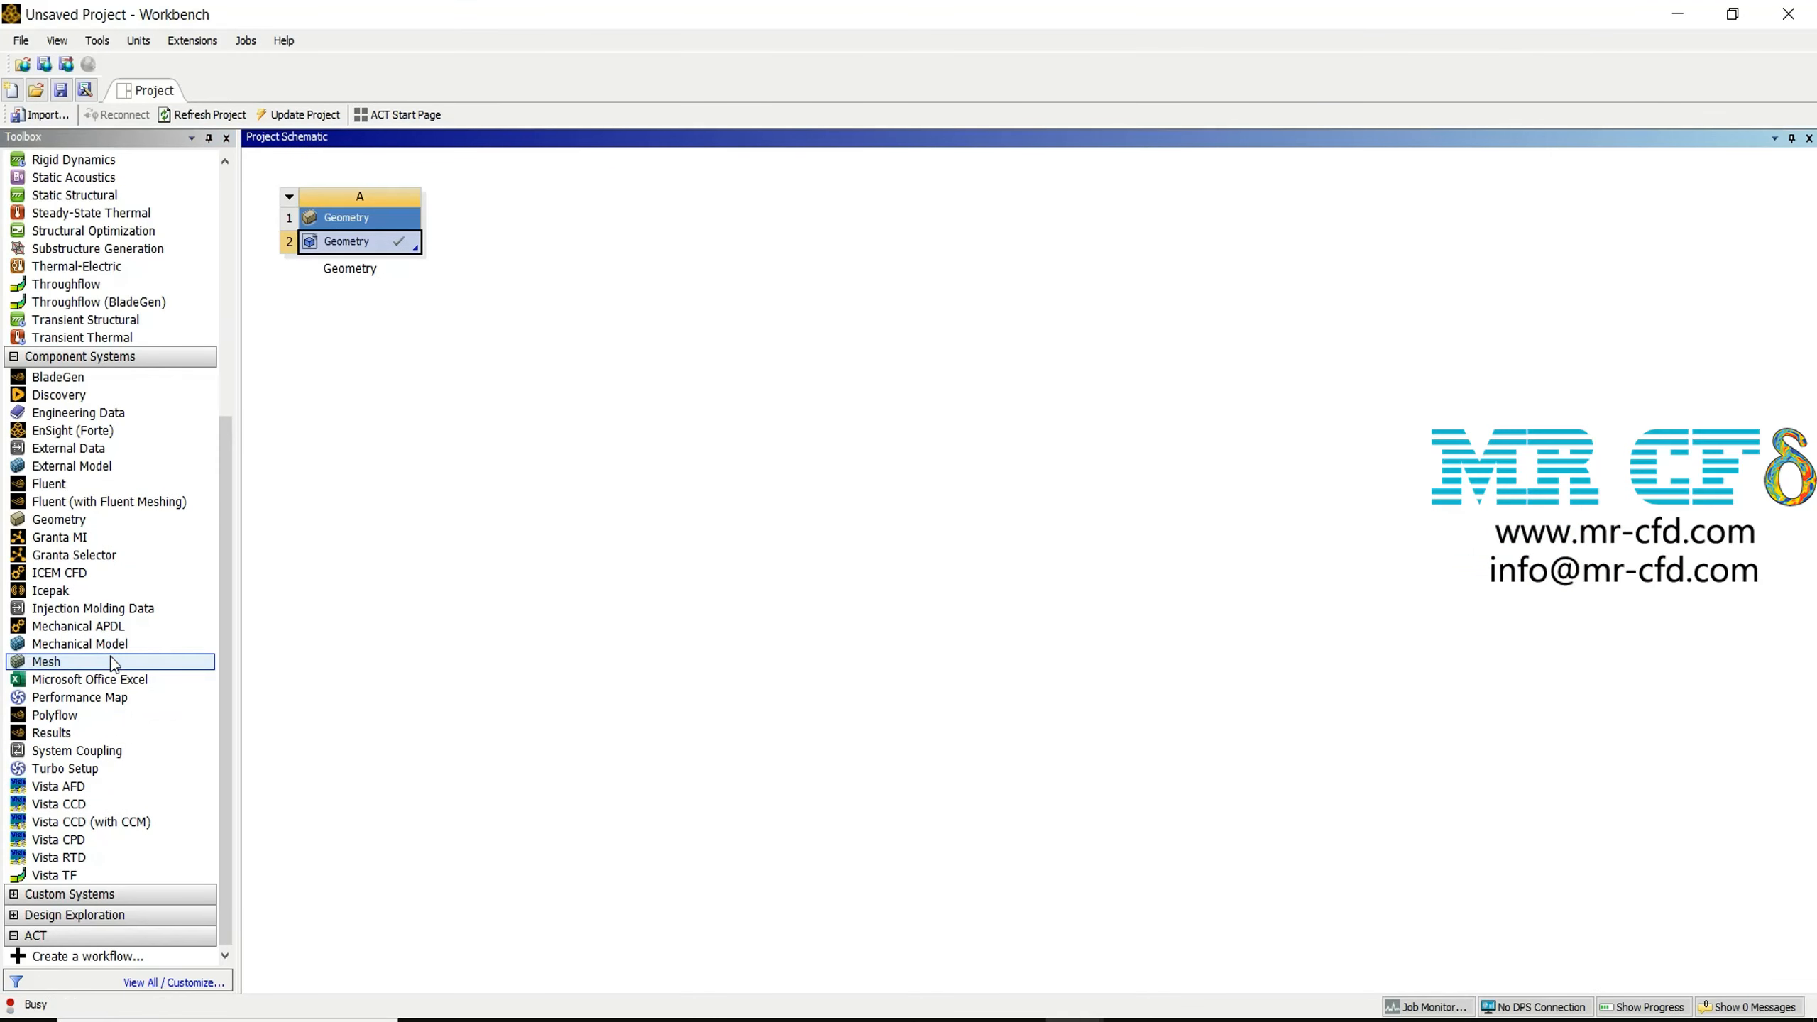
{"action": "left_click_drag", "start_coordinate": [111, 657], "coordinate": [366, 390]}
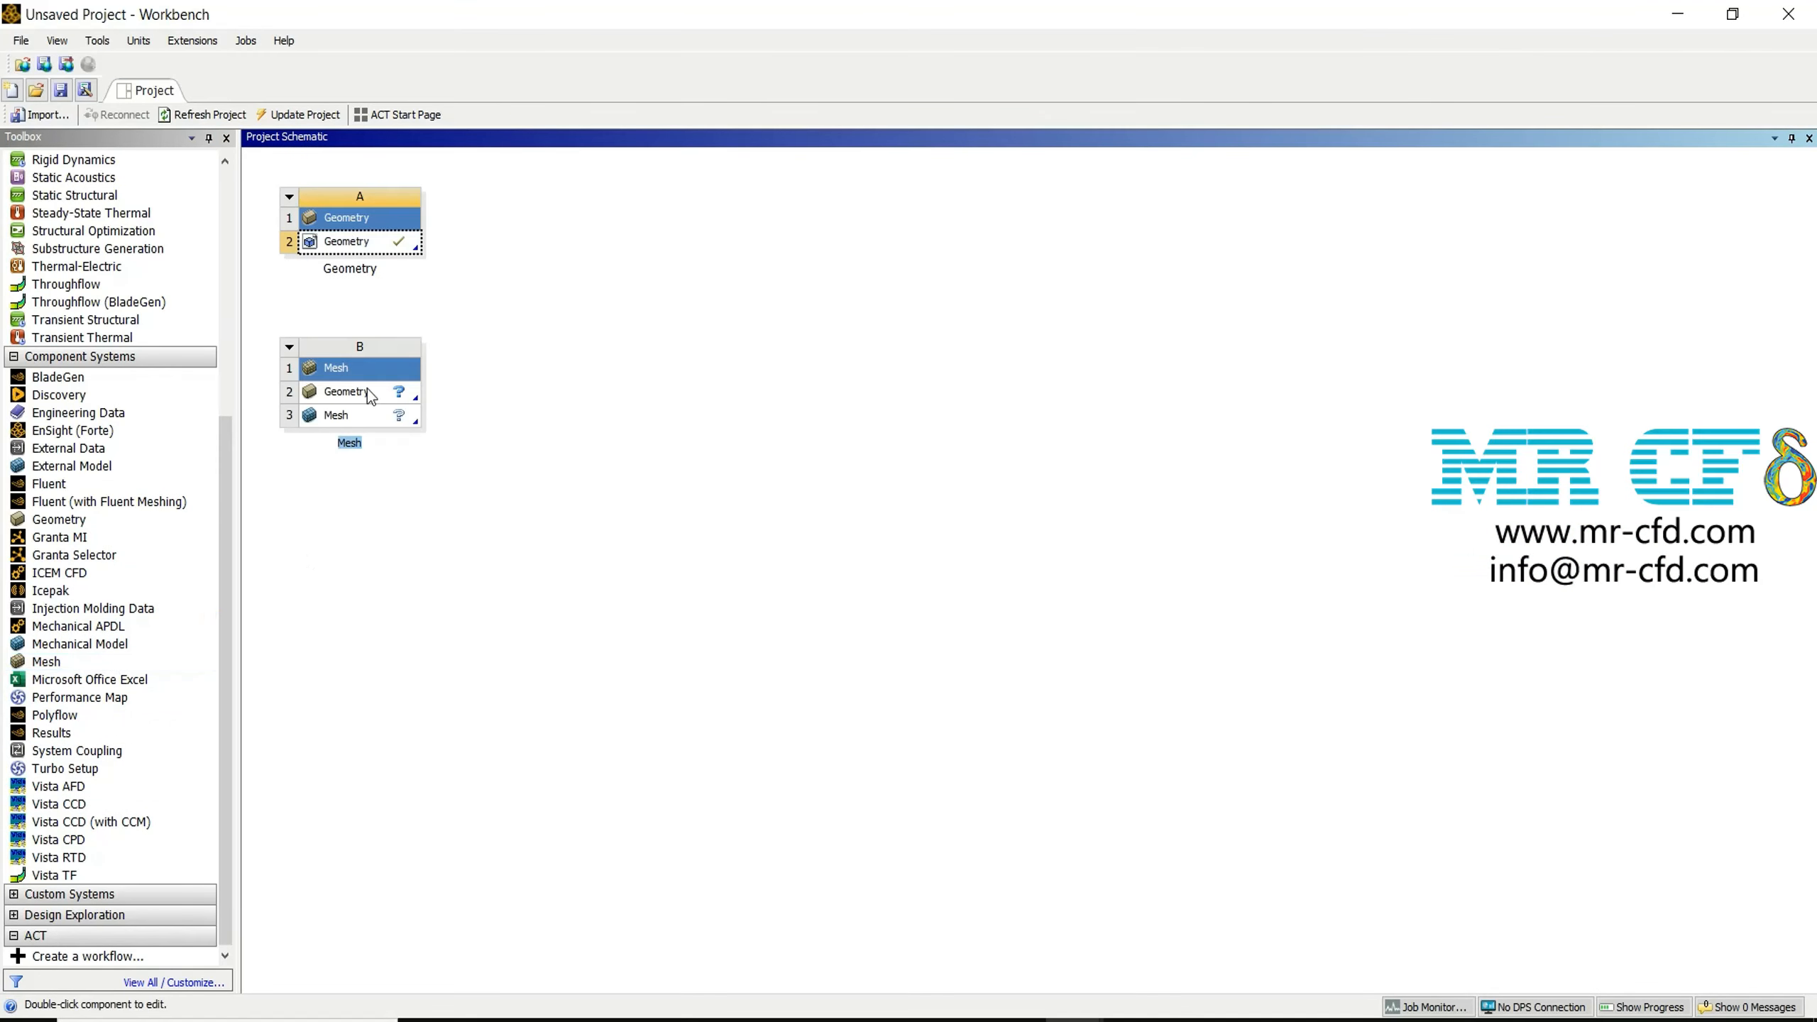
{"action": "left_click", "coordinate": [364, 239]}
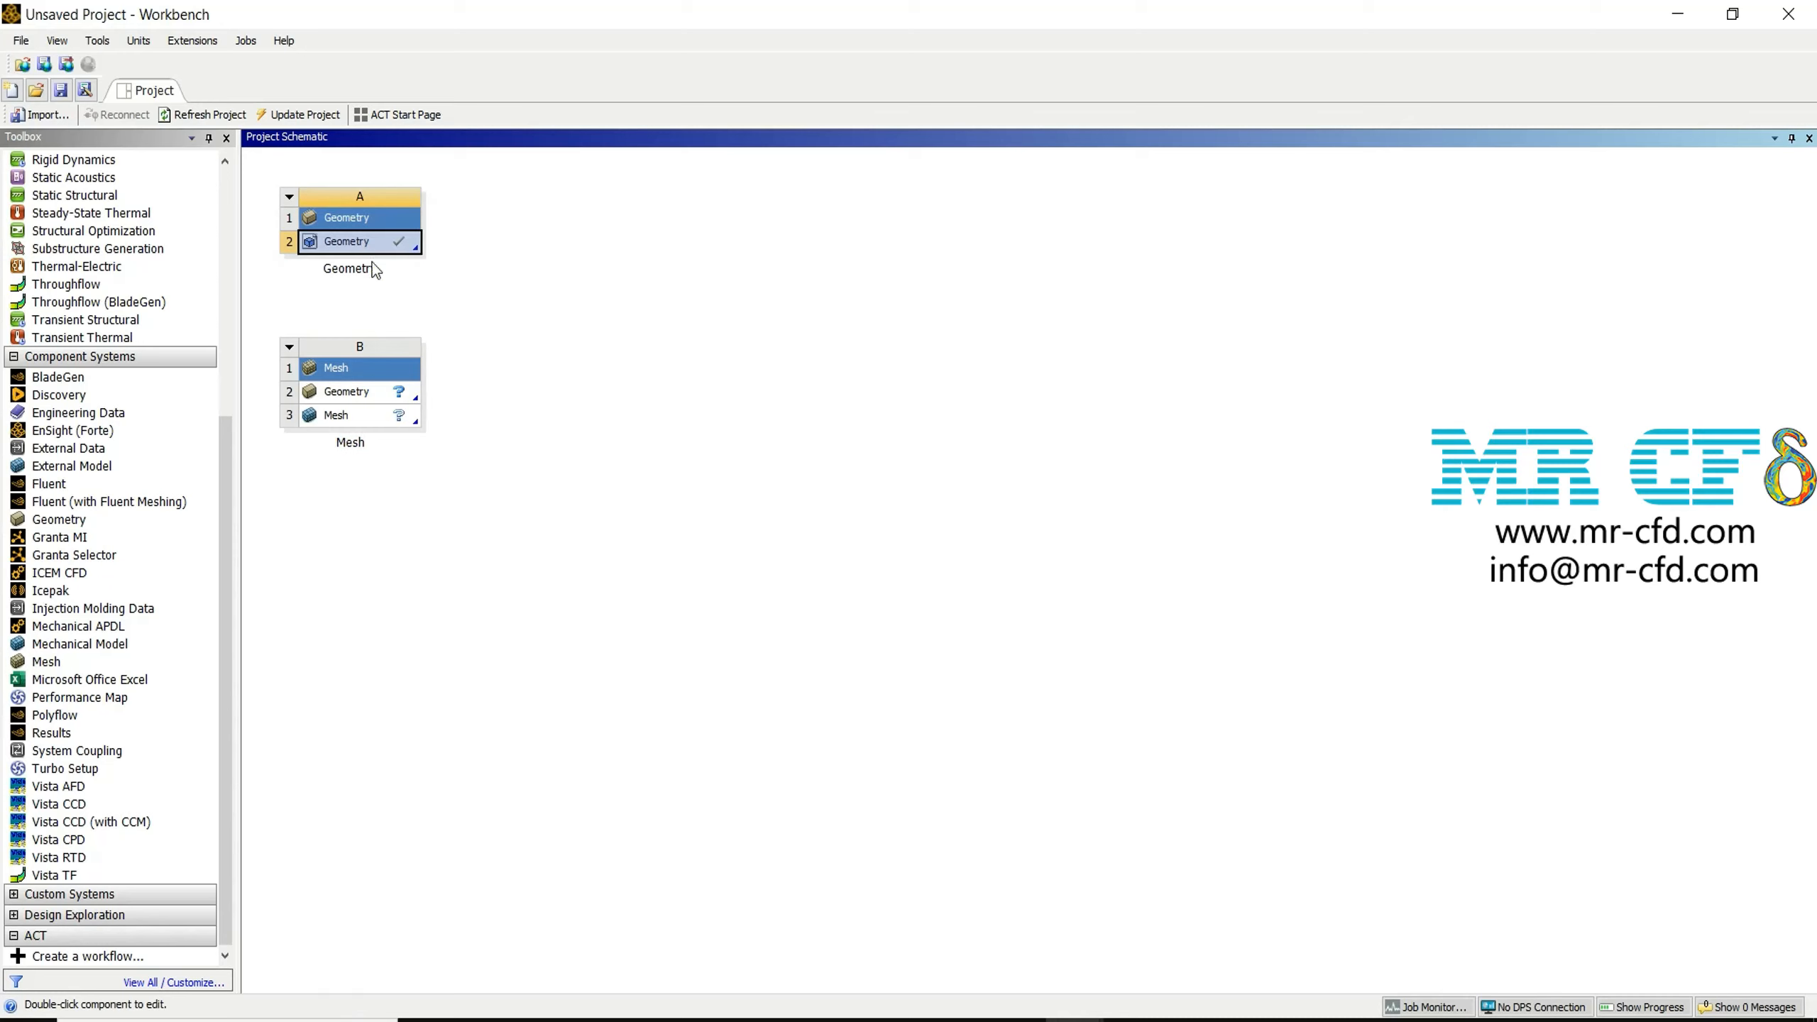
{"action": "left_click_drag", "start_coordinate": [371, 269], "coordinate": [348, 426]}
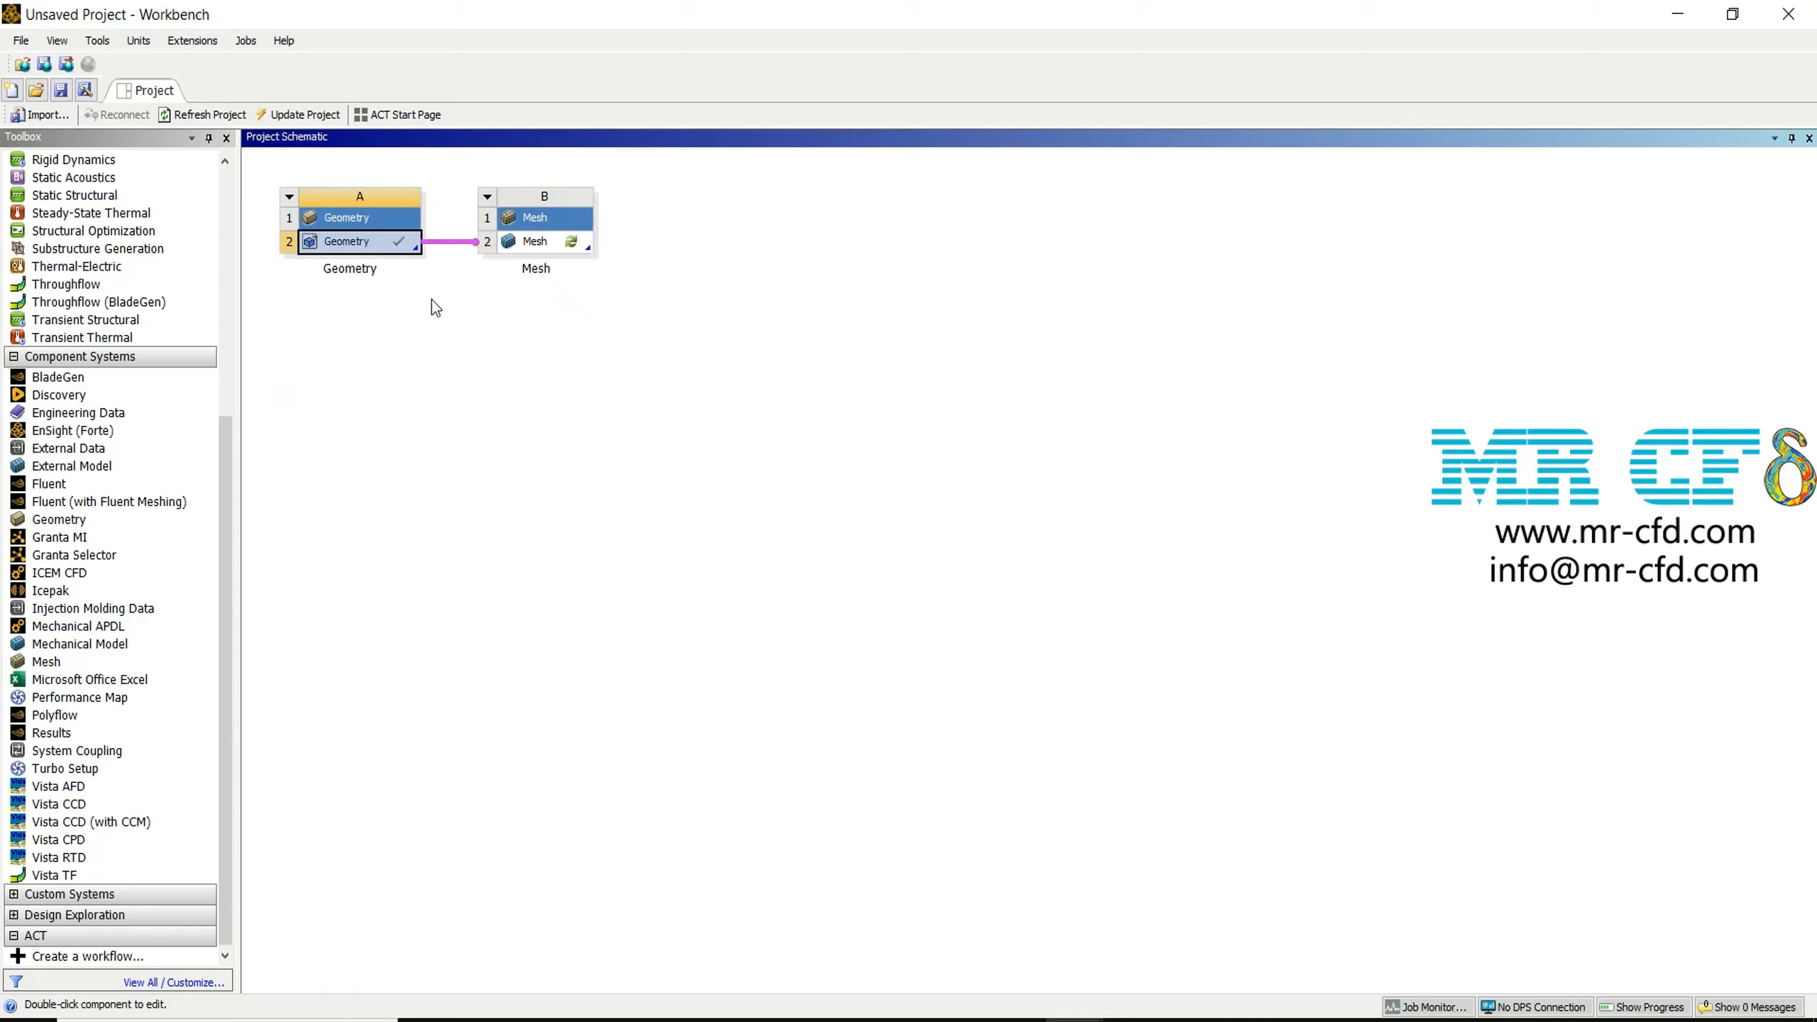
Open the mesh in Meshing and set the physics preference to CFD with an element size of 0.2 m
{"action": "double_click", "coordinate": [537, 244]}
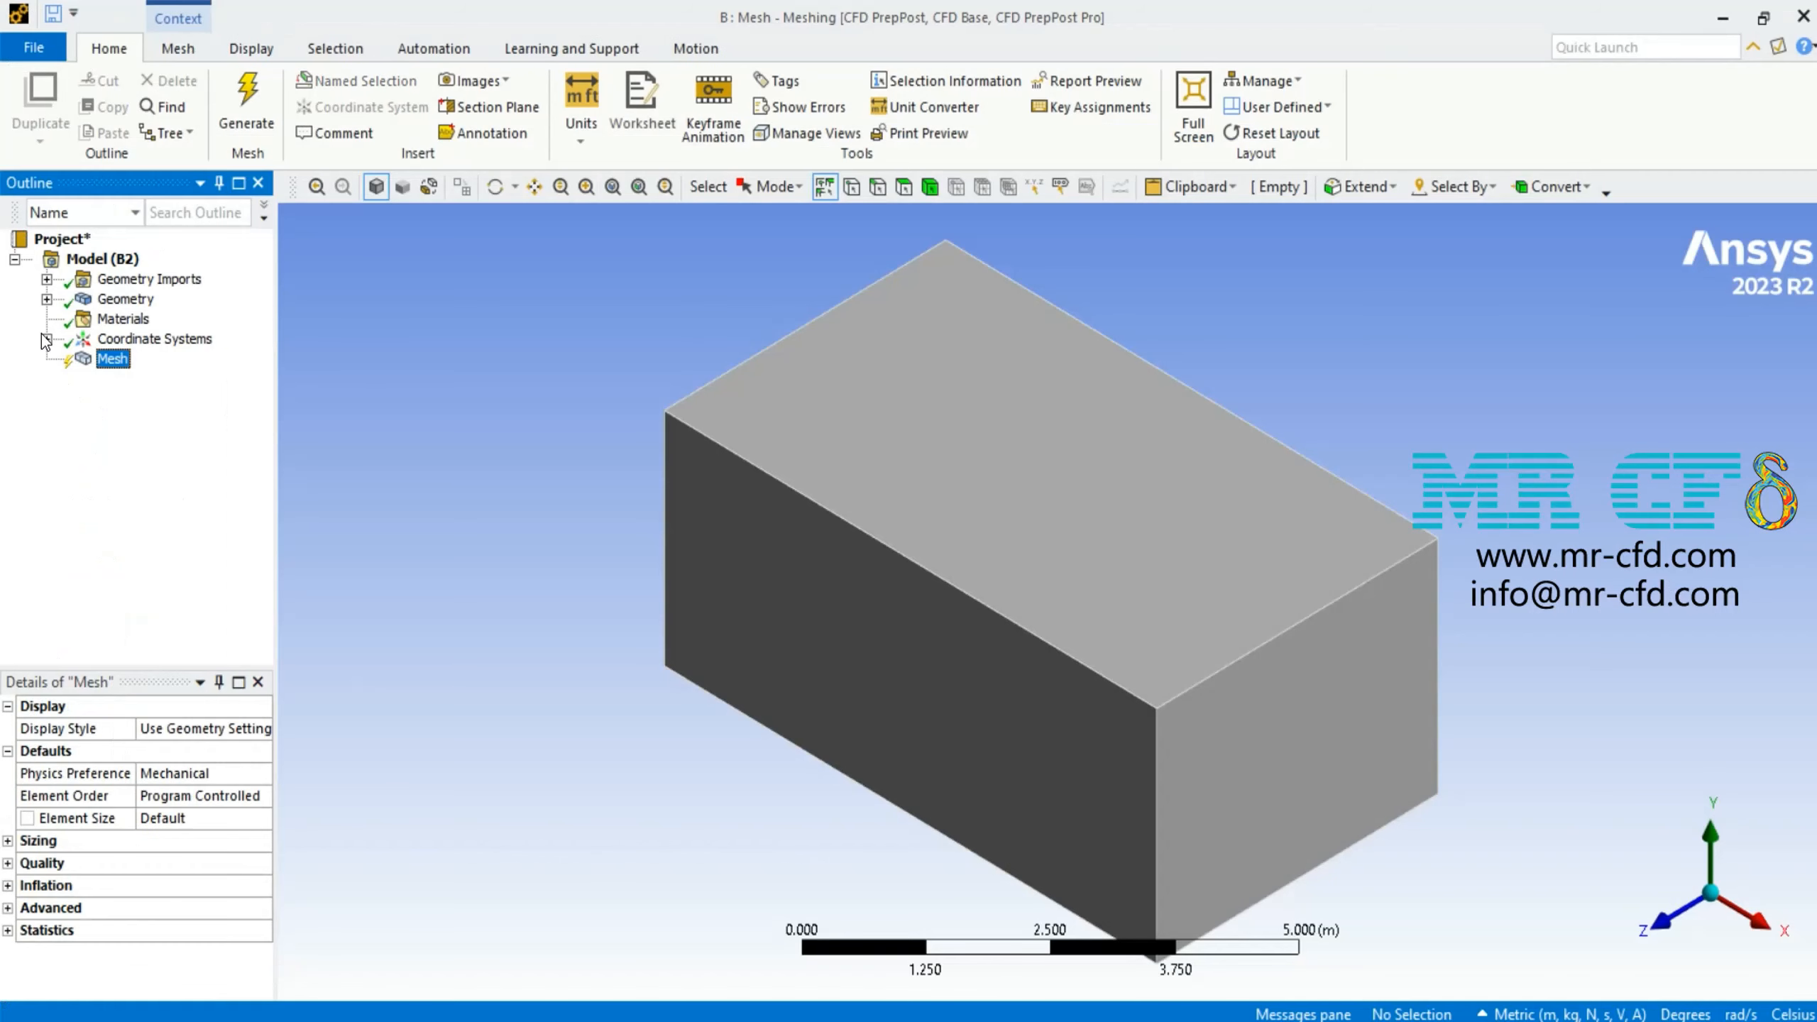
{"action": "left_click", "coordinate": [184, 774]}
{"action": "left_click", "coordinate": [262, 773]}
{"action": "left_click", "coordinate": [152, 840]}
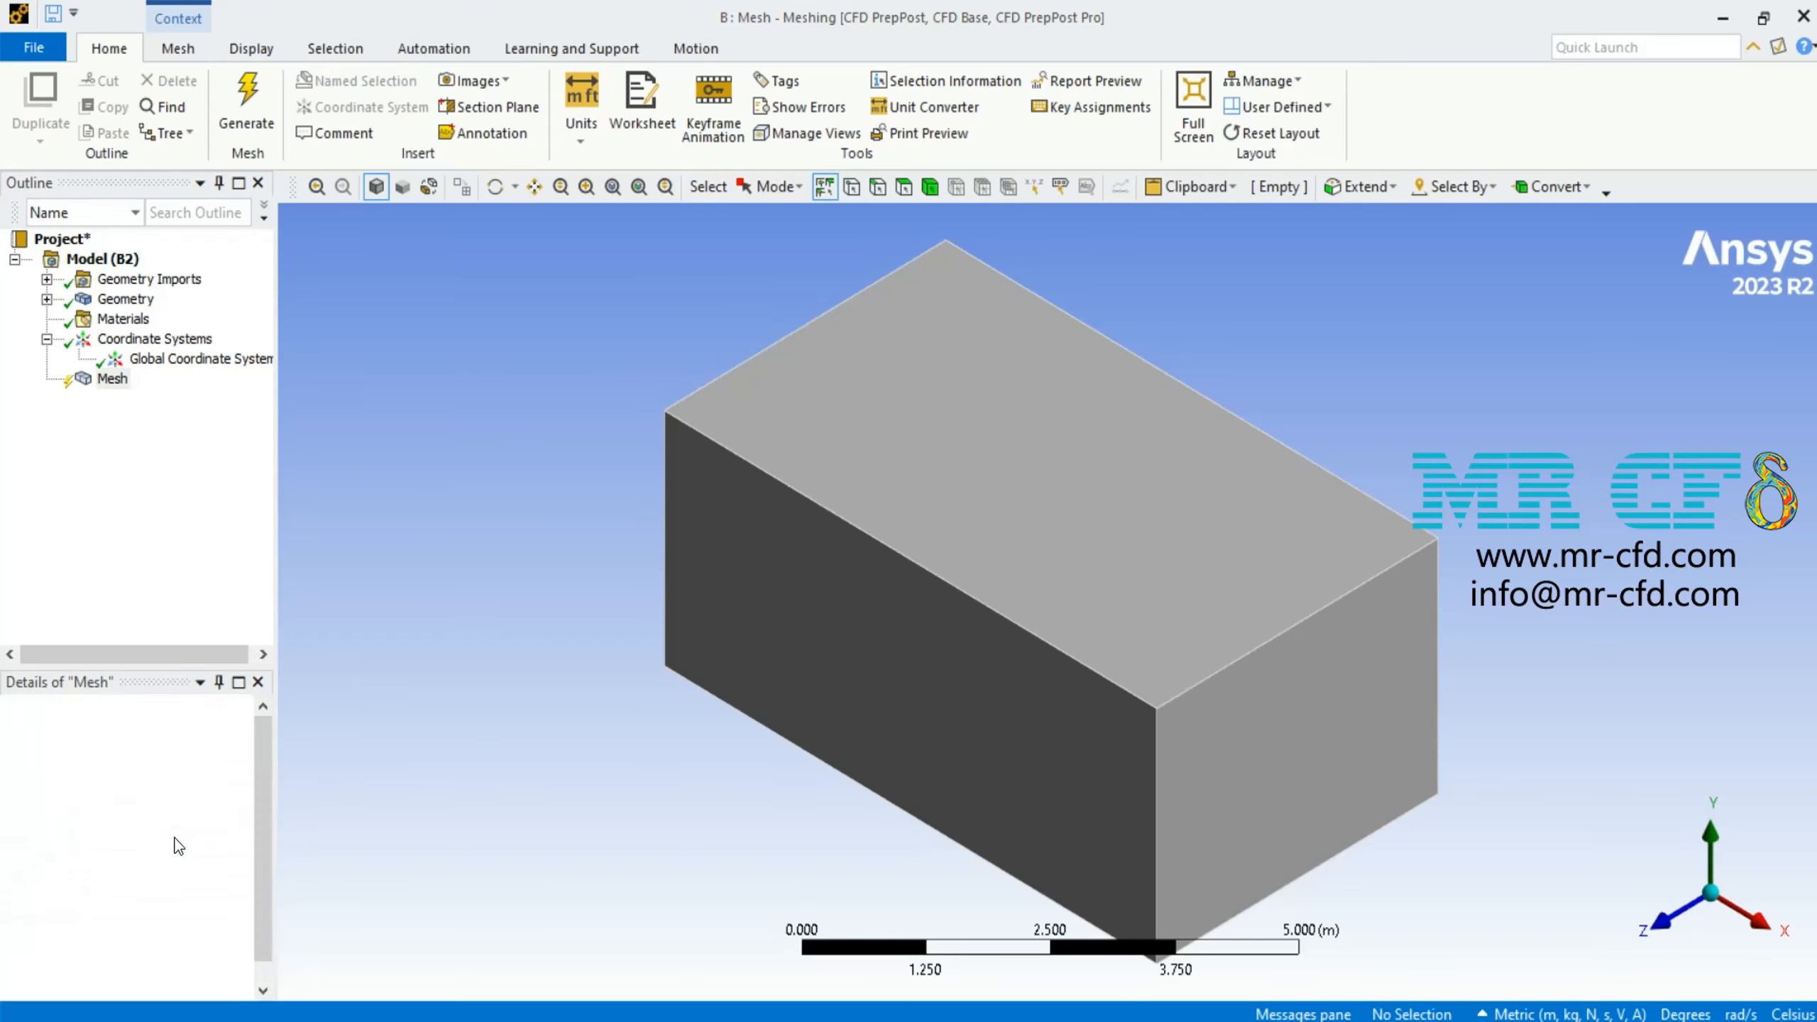
{"action": "left_click_drag", "start_coordinate": [279, 888], "coordinate": [446, 887]}
{"action": "left_click", "coordinate": [305, 839]}
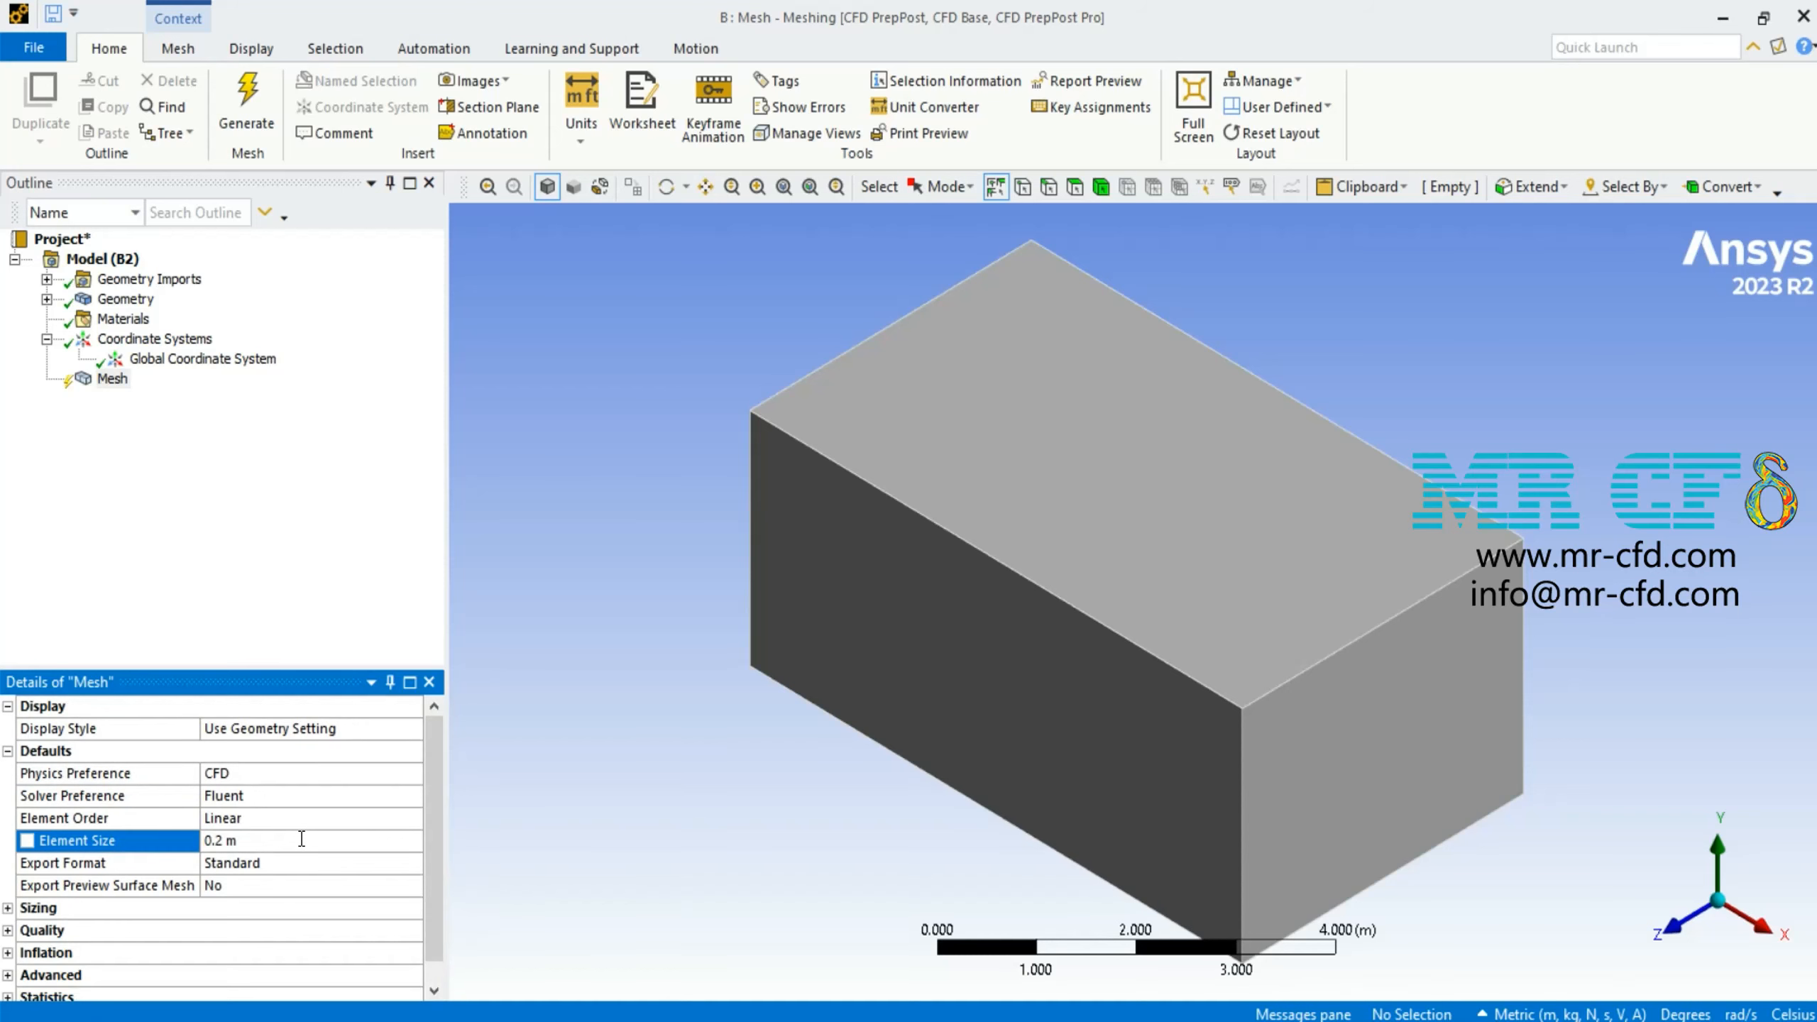
Set the mesh quality smoothing to High and generate the mesh
{"action": "left_click", "coordinate": [8, 931]}
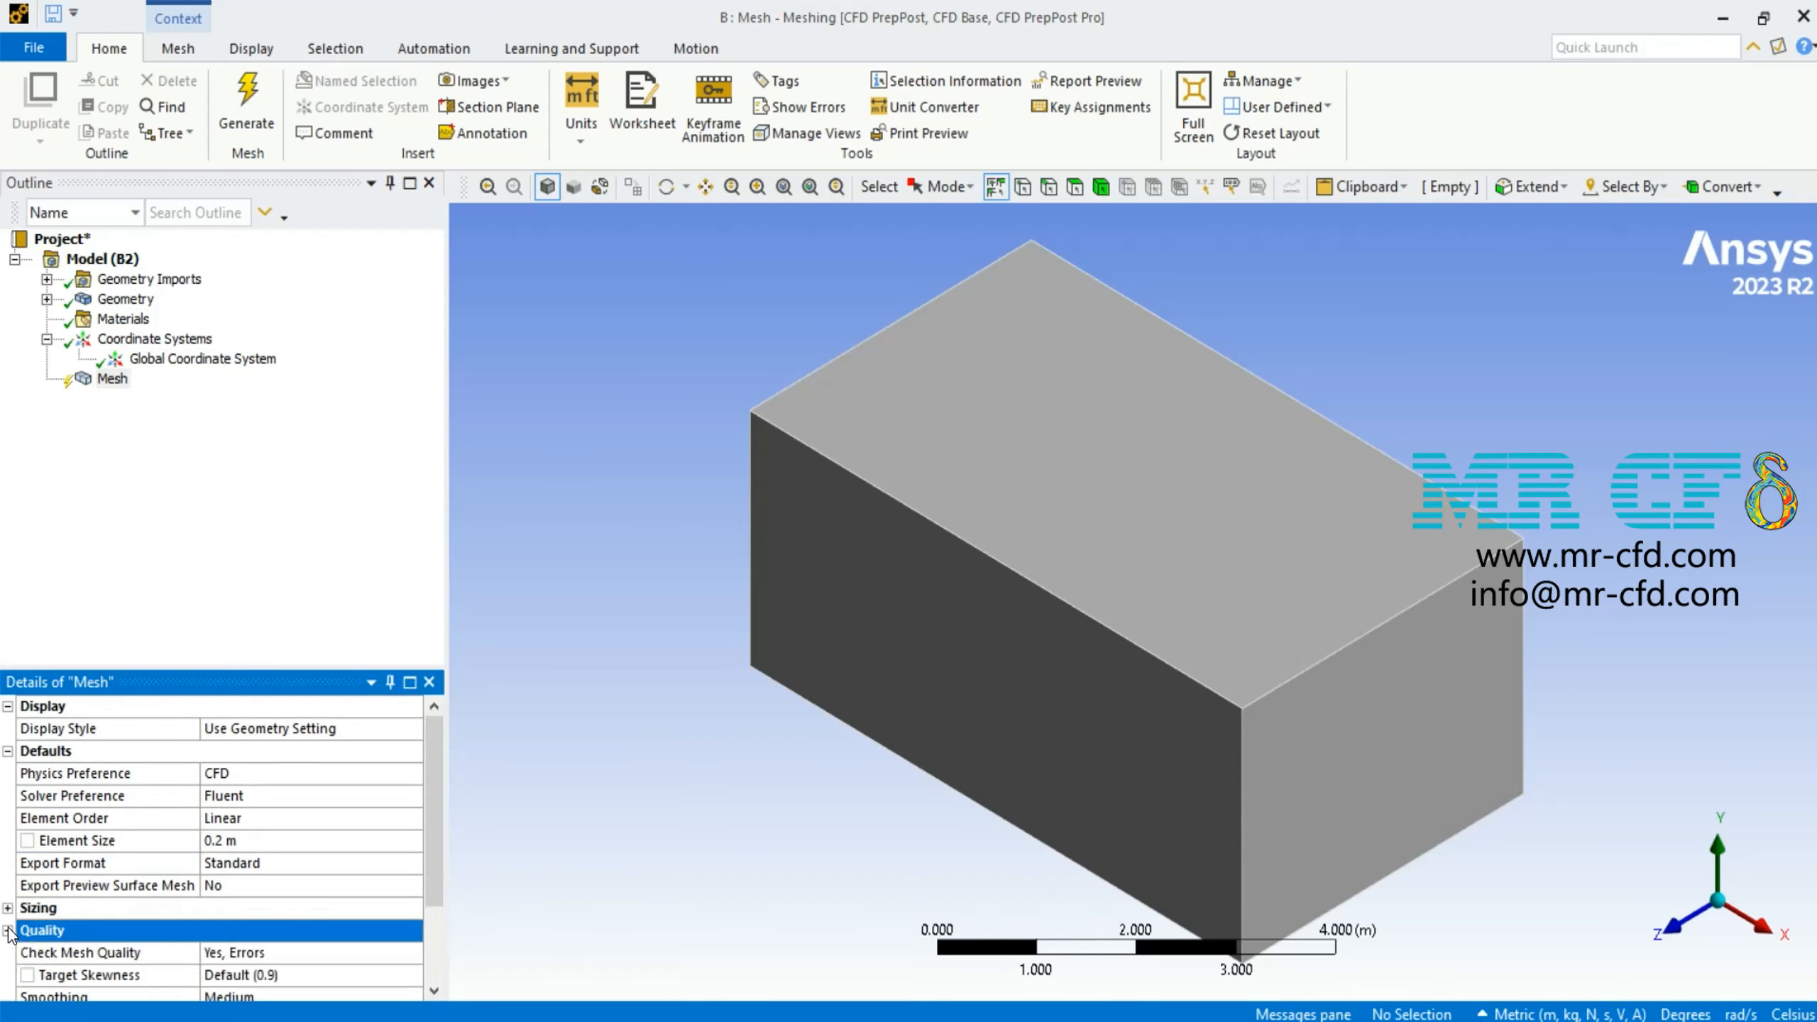
{"action": "scroll", "coordinate": [78, 909], "scroll_direction": "down", "scroll_amount": 2}
{"action": "left_click", "coordinate": [403, 884]}
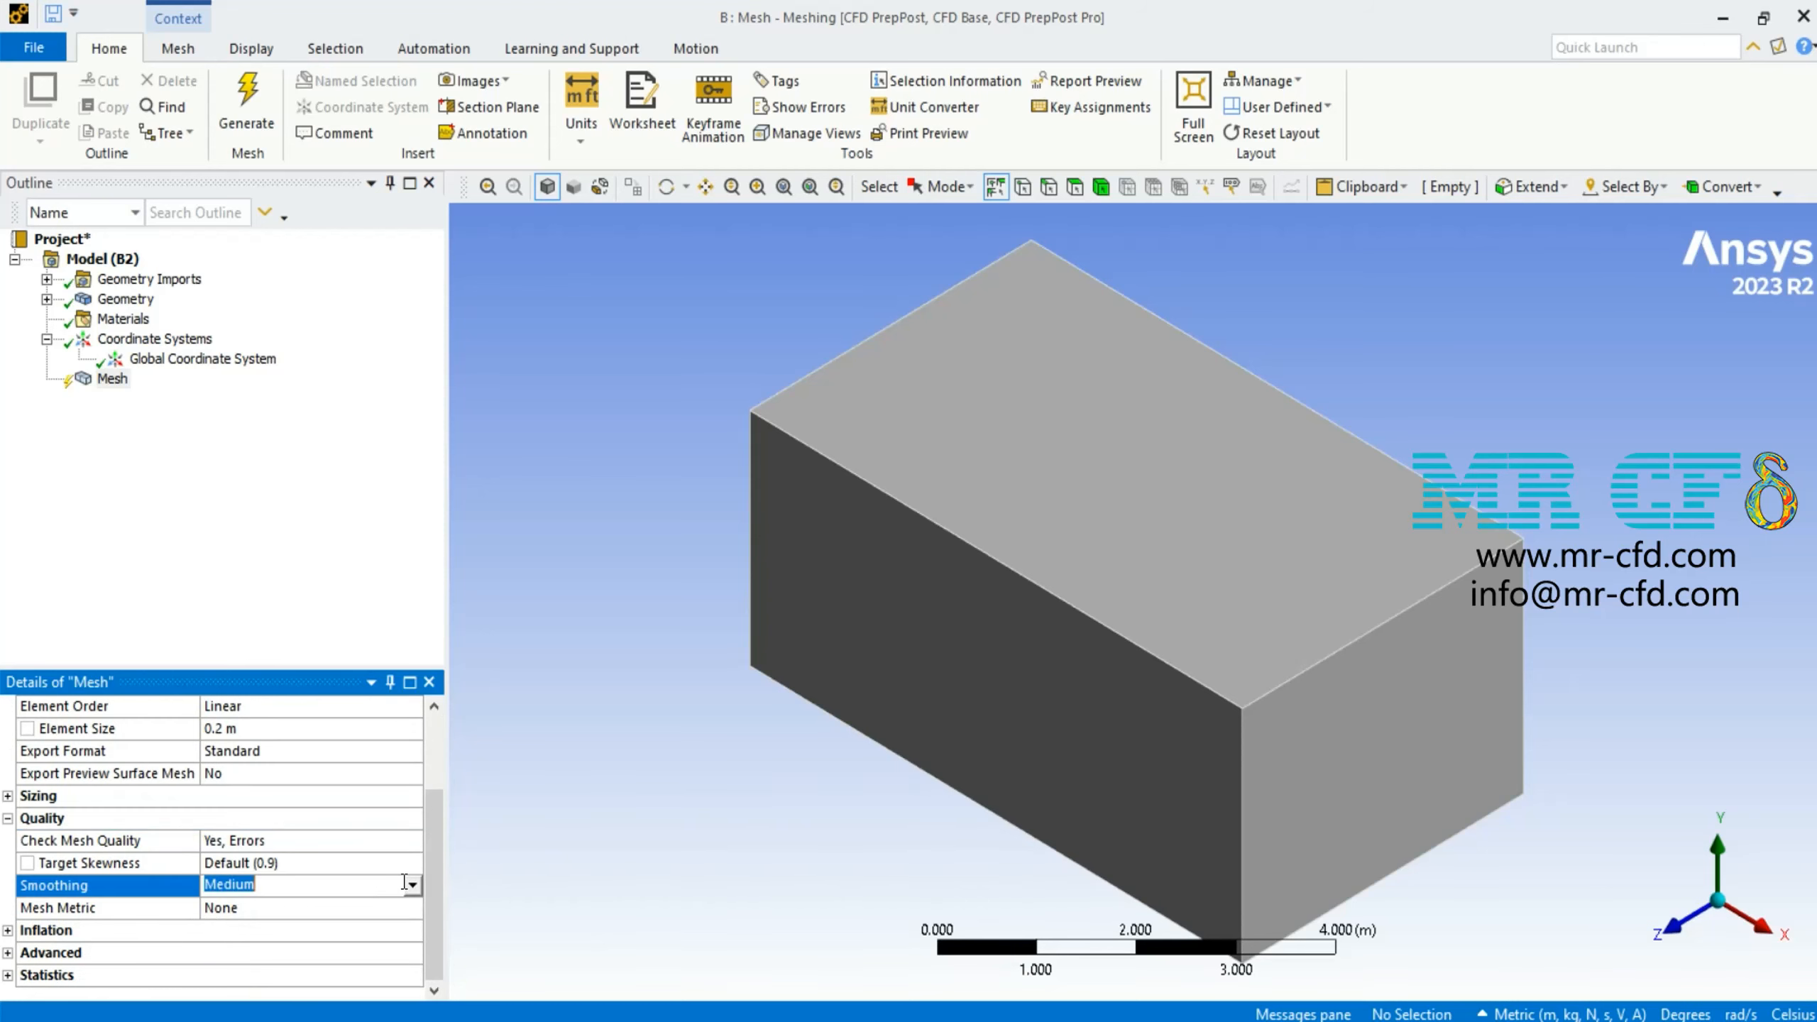
{"action": "left_click", "coordinate": [413, 884]}
{"action": "left_click", "coordinate": [236, 939]}
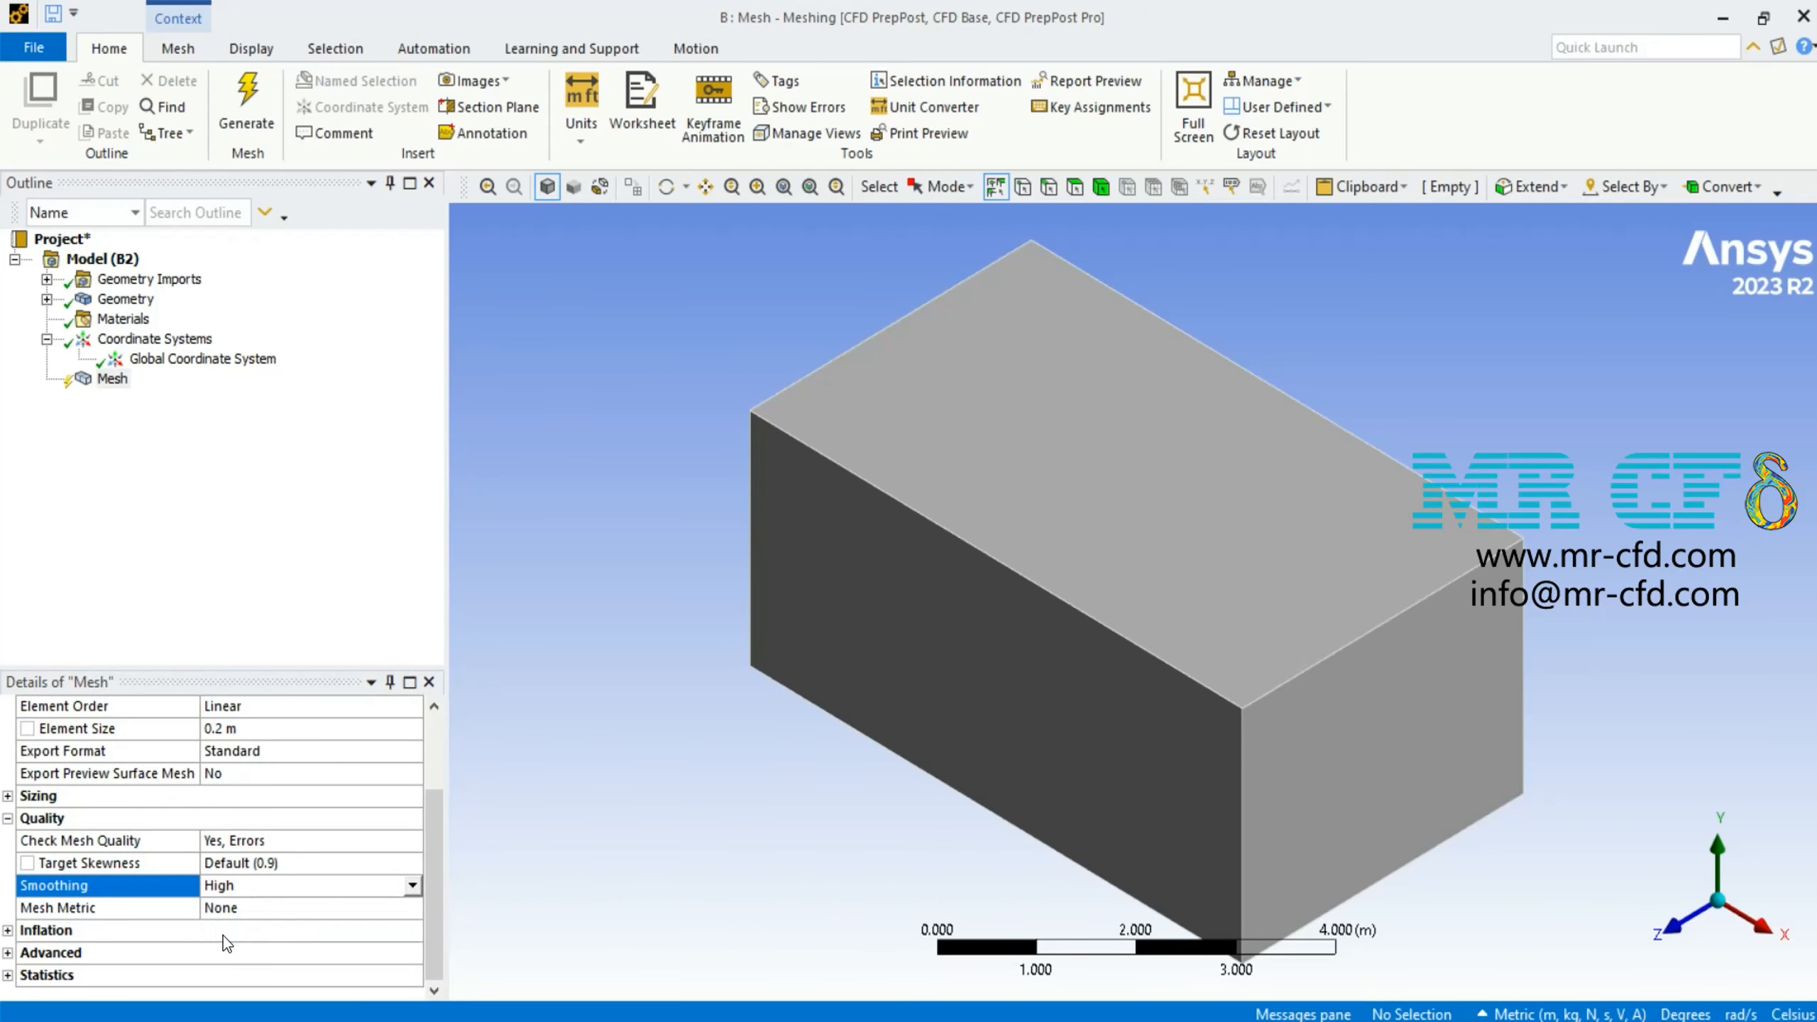
{"action": "left_click", "coordinate": [248, 123]}
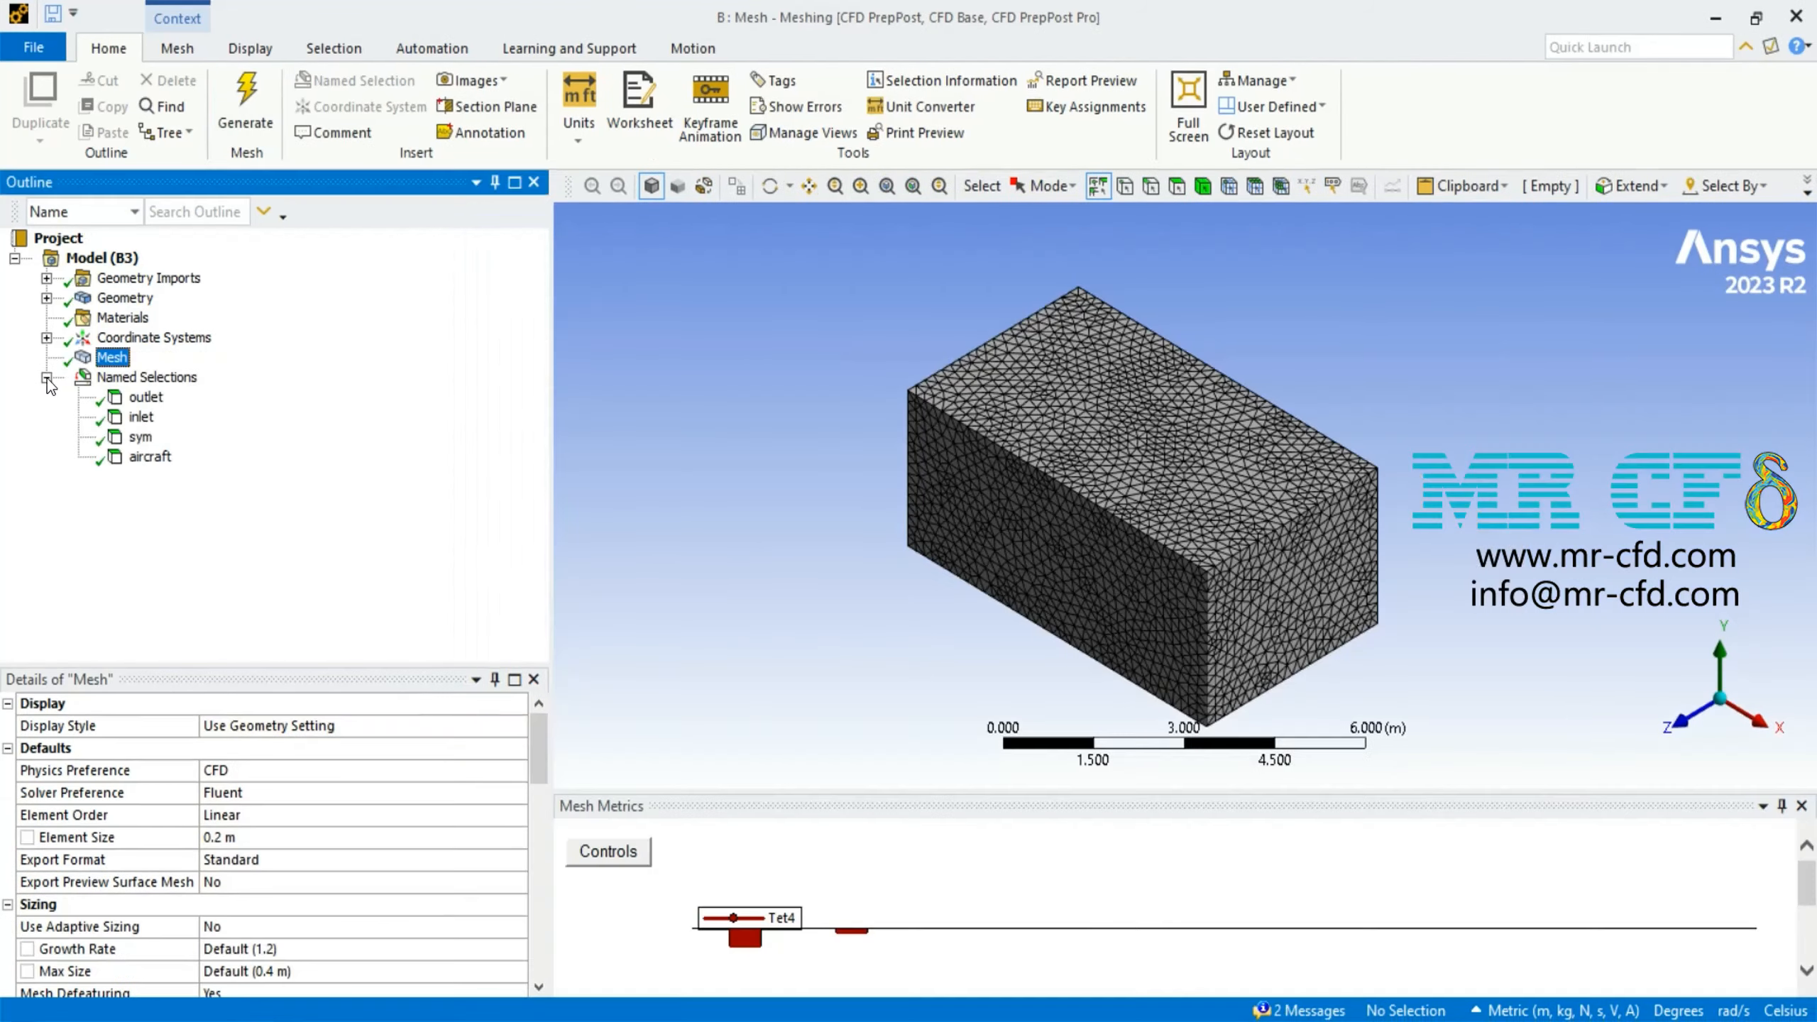
Examine which faces the outlet, inlet, sym and aircraft named selections cover
{"action": "left_click", "coordinate": [146, 396]}
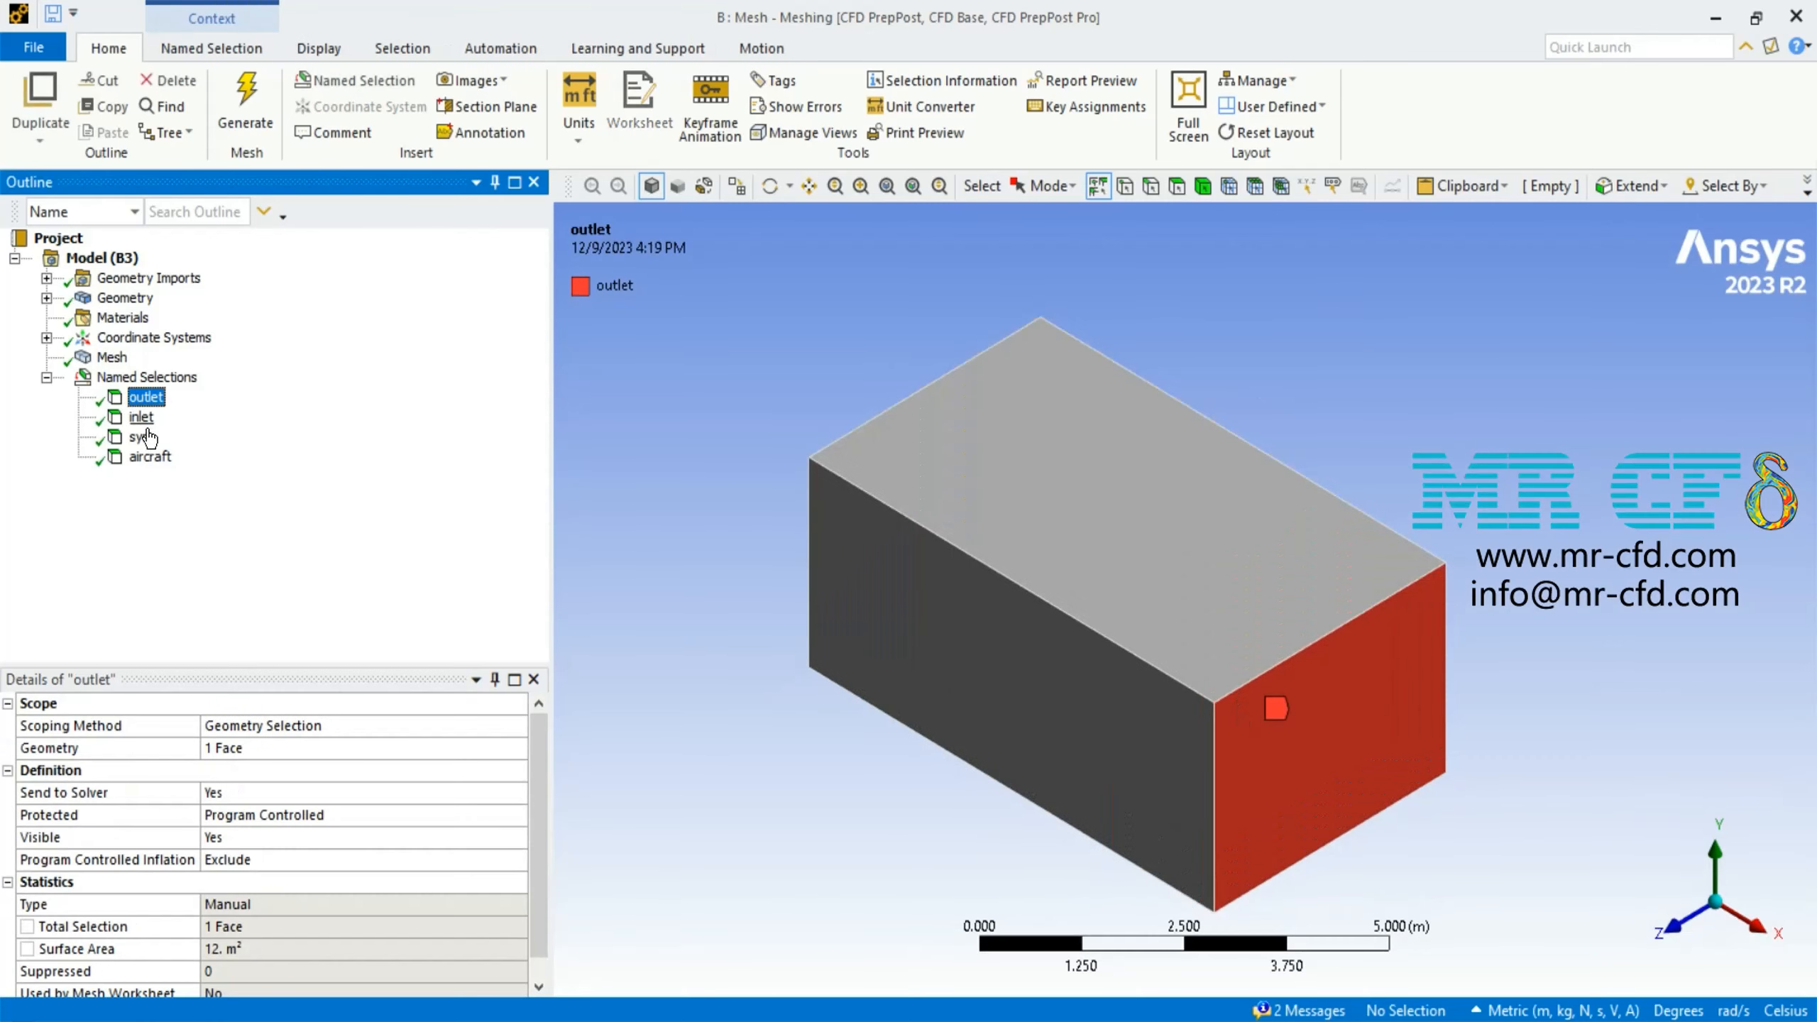
{"action": "left_click", "coordinate": [141, 417]}
{"action": "middle_click_drag", "start_coordinate": [690, 720], "coordinate": [817, 755]}
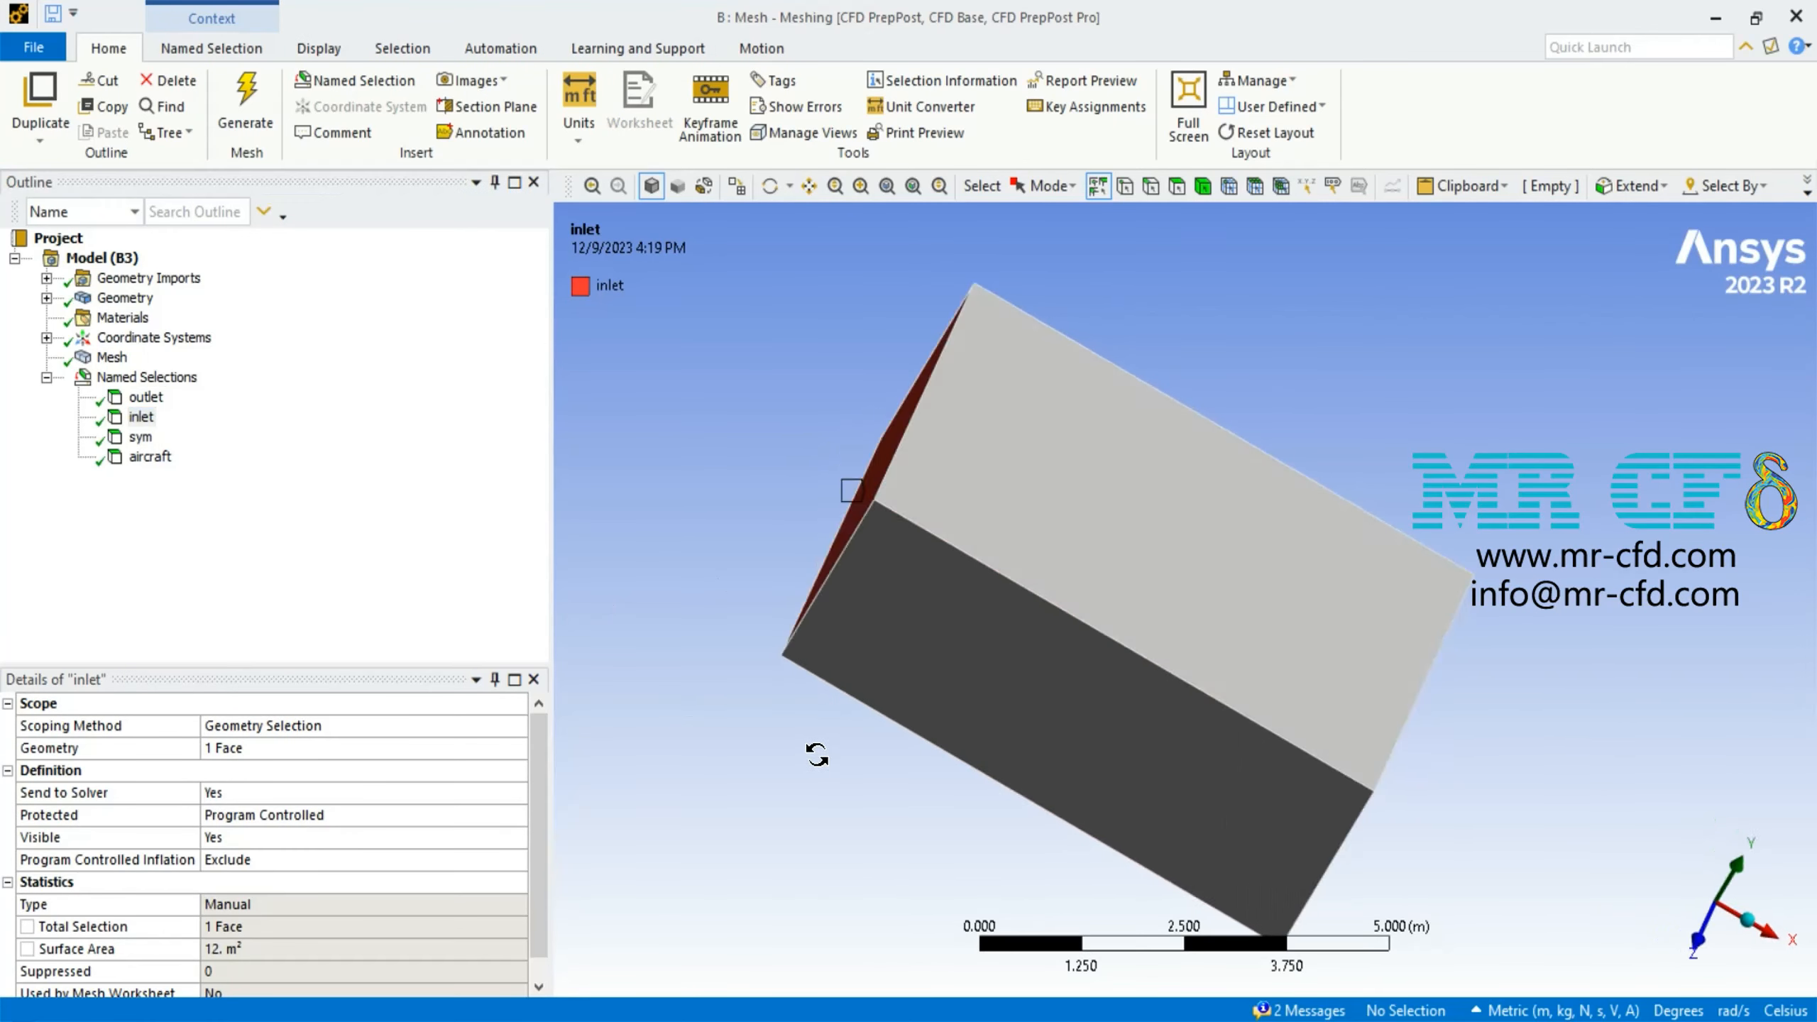
{"action": "left_click", "coordinate": [141, 436]}
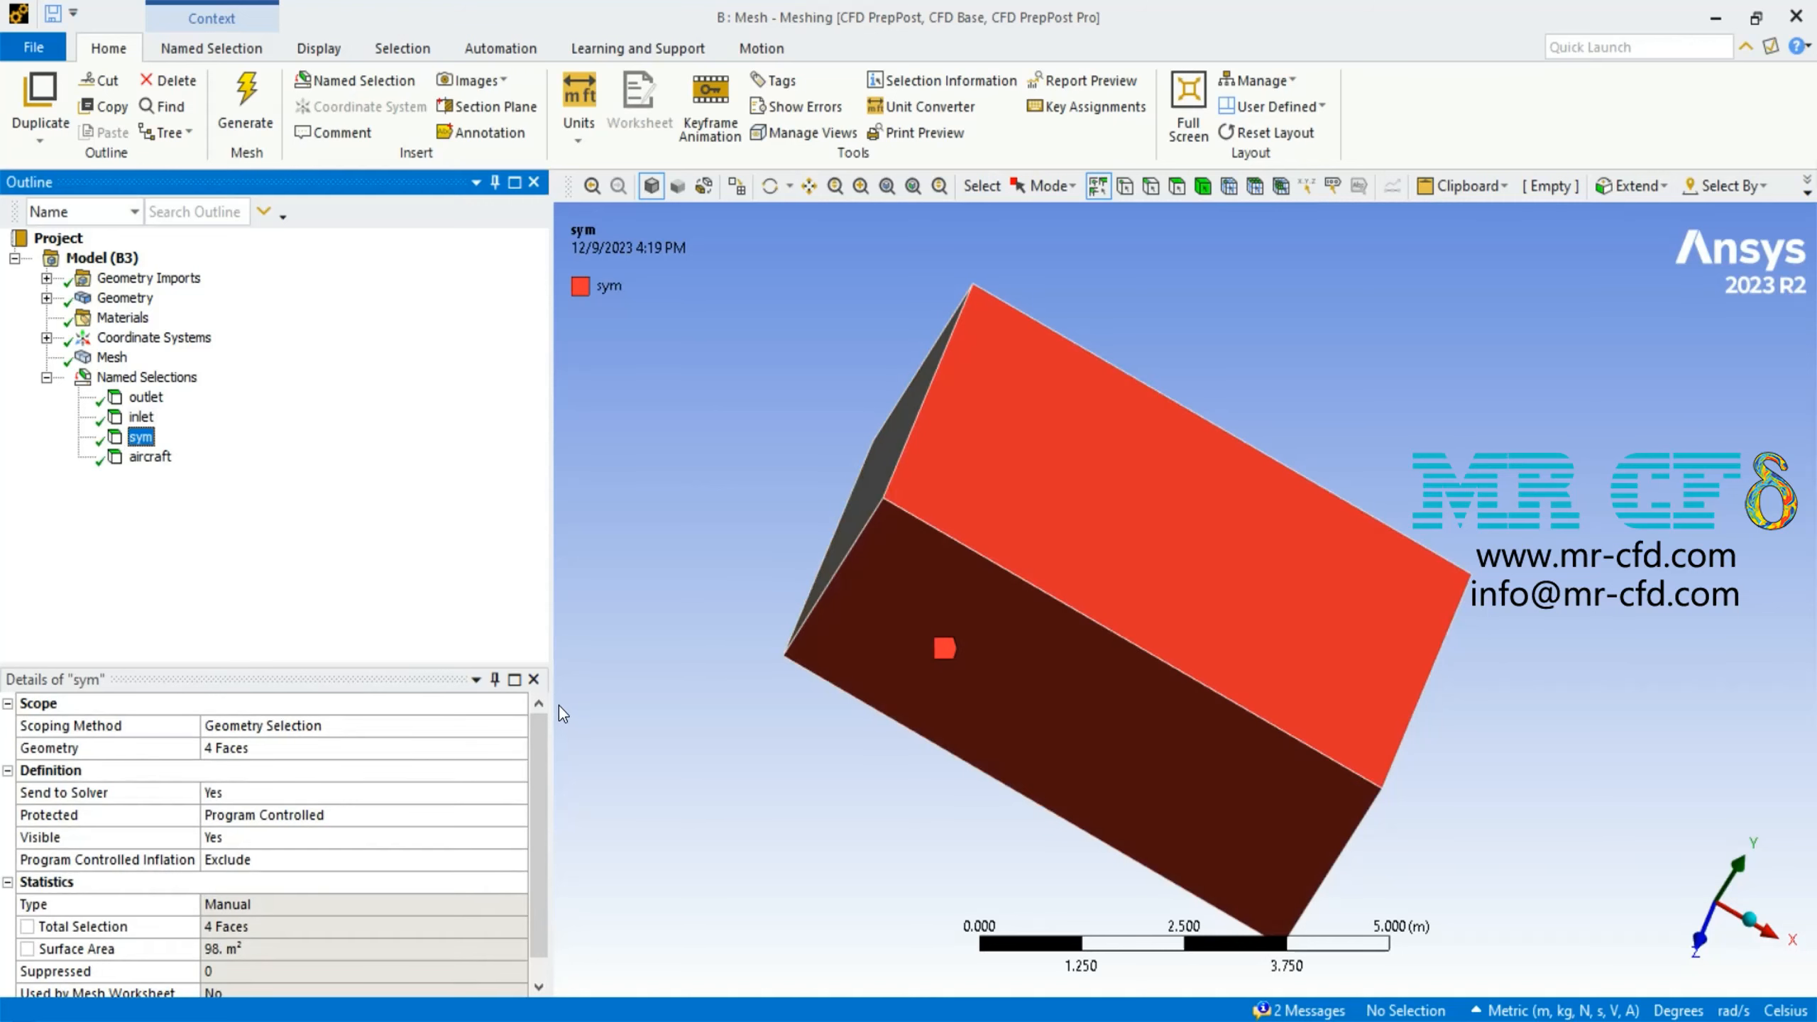
{"action": "mouse_move", "coordinate": [616, 735]}
{"action": "middle_mouse_down"}
{"action": "mouse_move", "coordinate": [589, 694]}
{"action": "mouse_move", "coordinate": [593, 714]}
{"action": "middle_mouse_up"}
{"action": "left_click", "coordinate": [150, 456]}
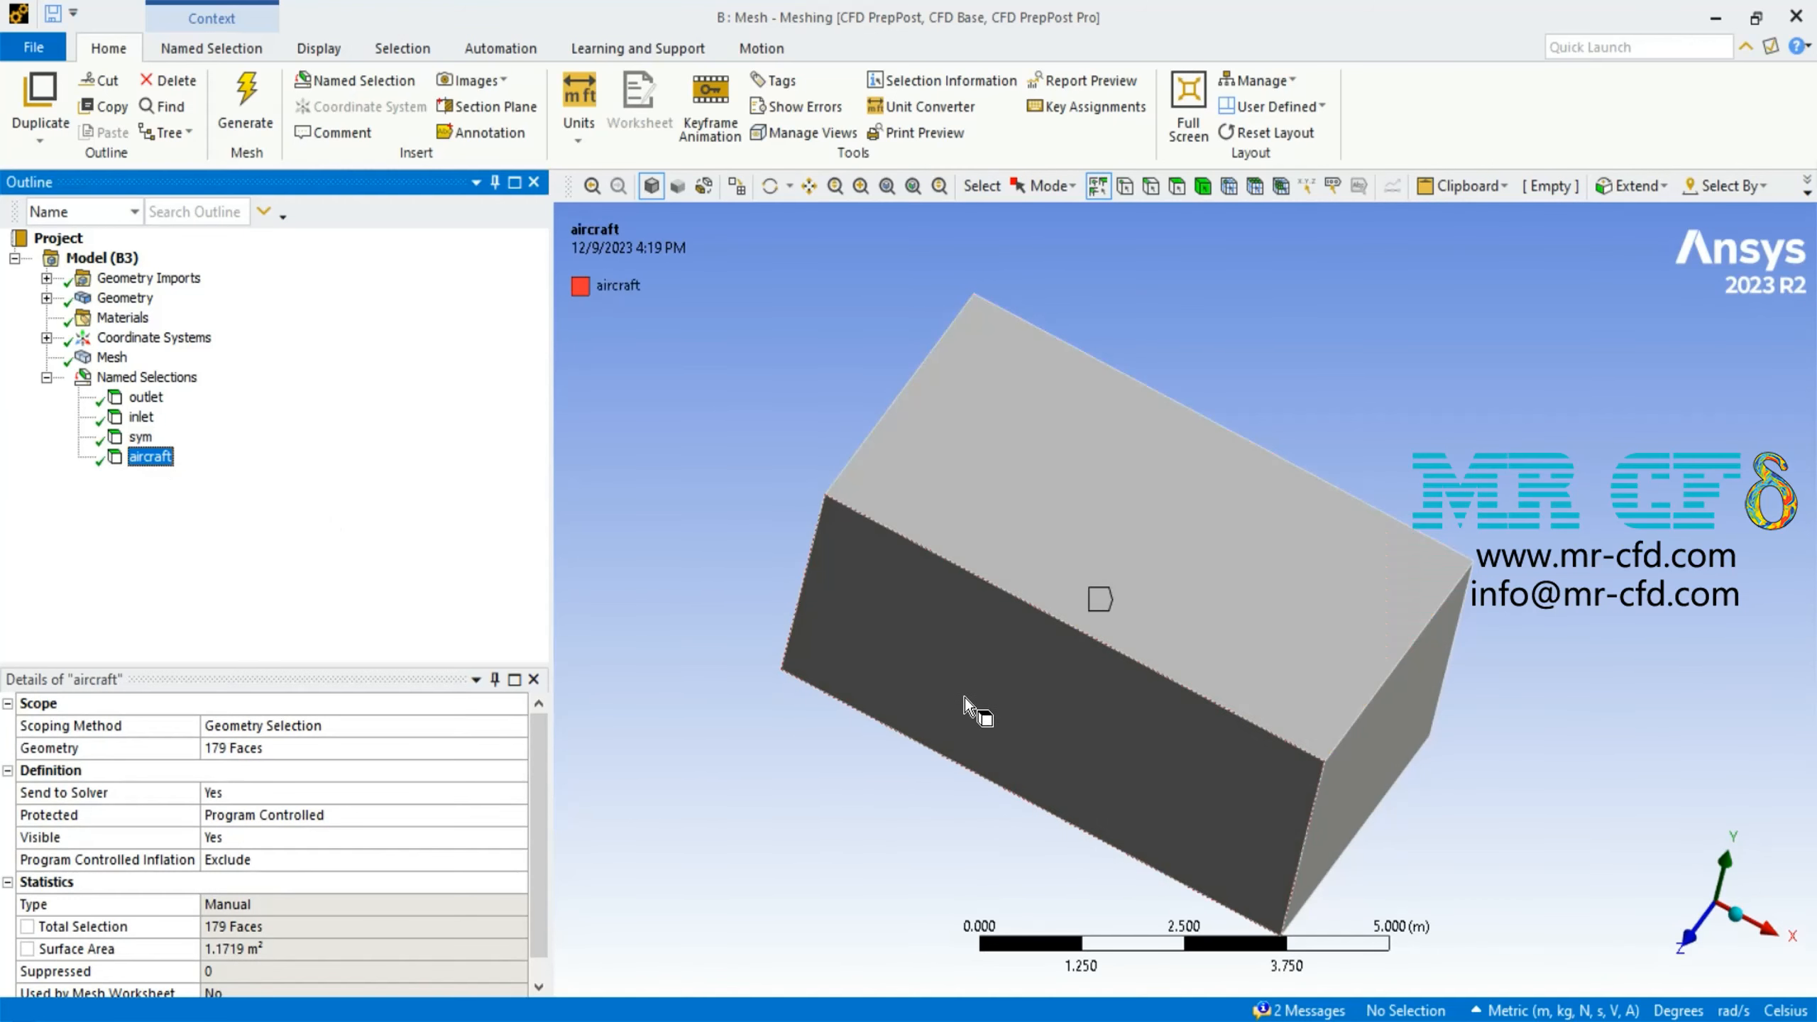
{"action": "middle_click_drag", "start_coordinate": [1331, 705], "coordinate": [1441, 701]}
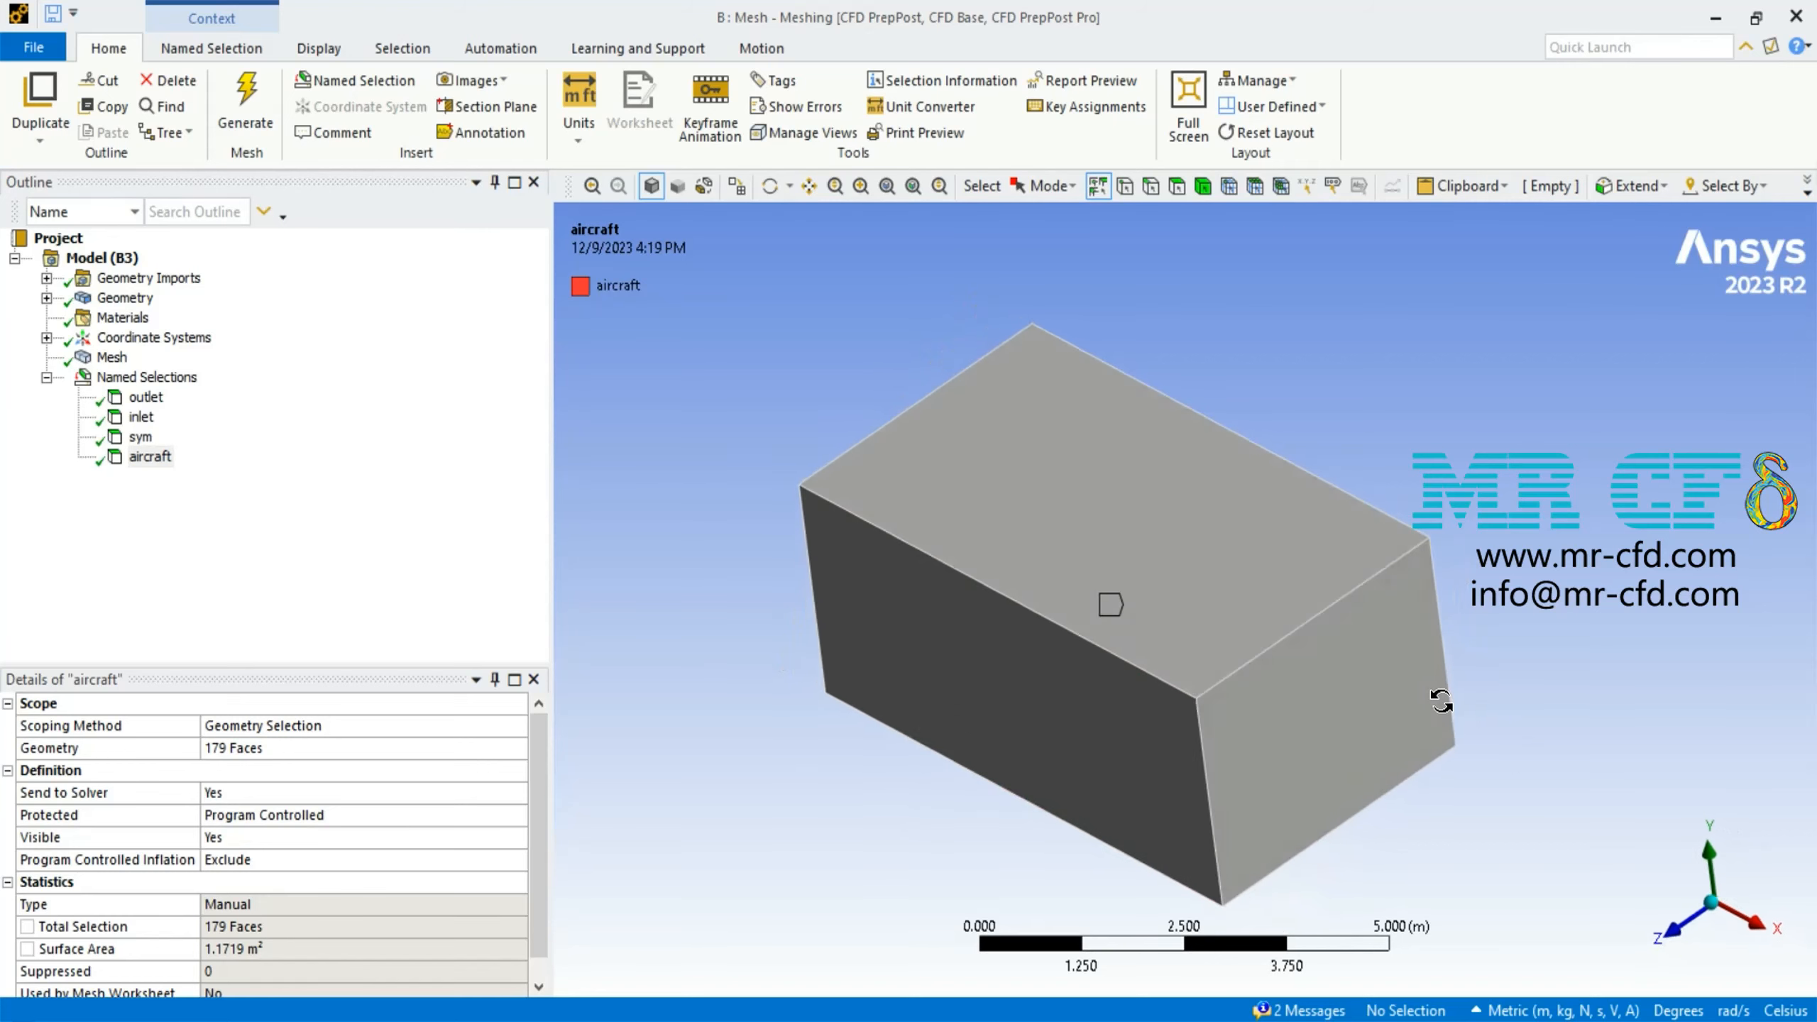
Start a named selection on the outlet end face of the box, entering "te" as its name
{"action": "left_click", "coordinate": [1177, 186]}
{"action": "left_click", "coordinate": [1331, 655]}
{"action": "right_click", "coordinate": [1330, 655]}
{"action": "left_click", "coordinate": [1424, 644]}
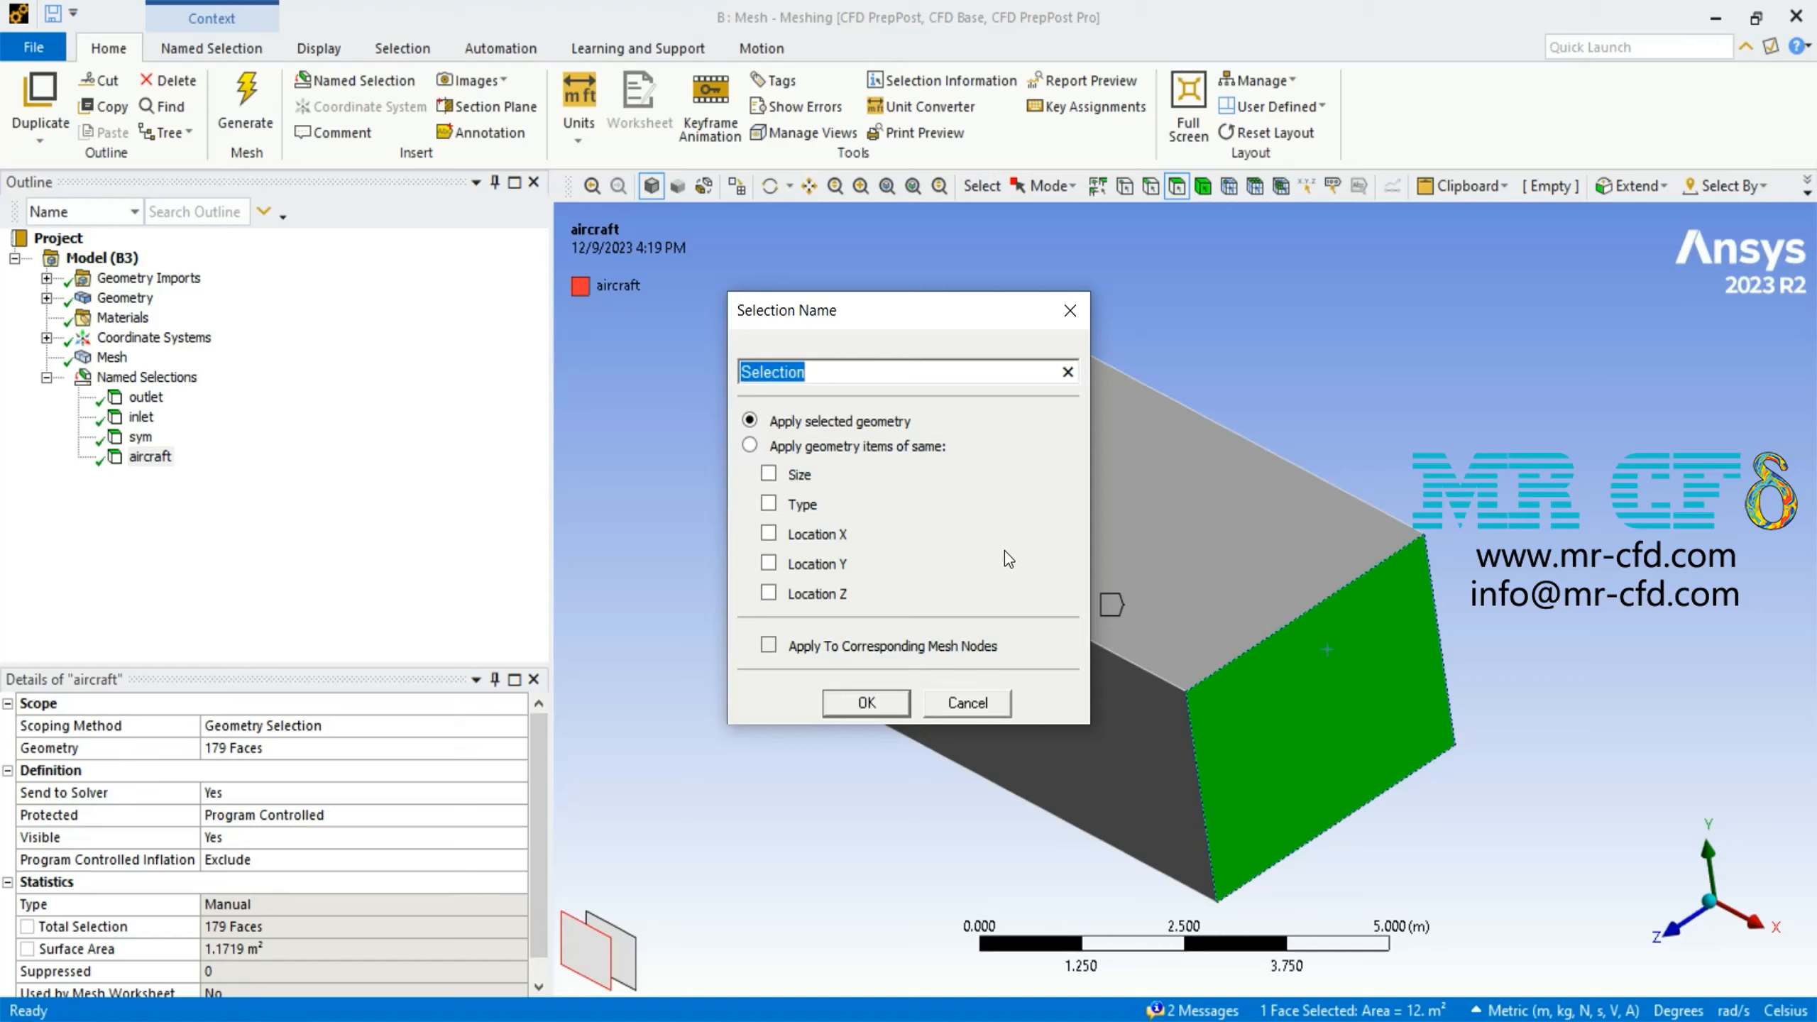
{"action": "type", "text": "te"}
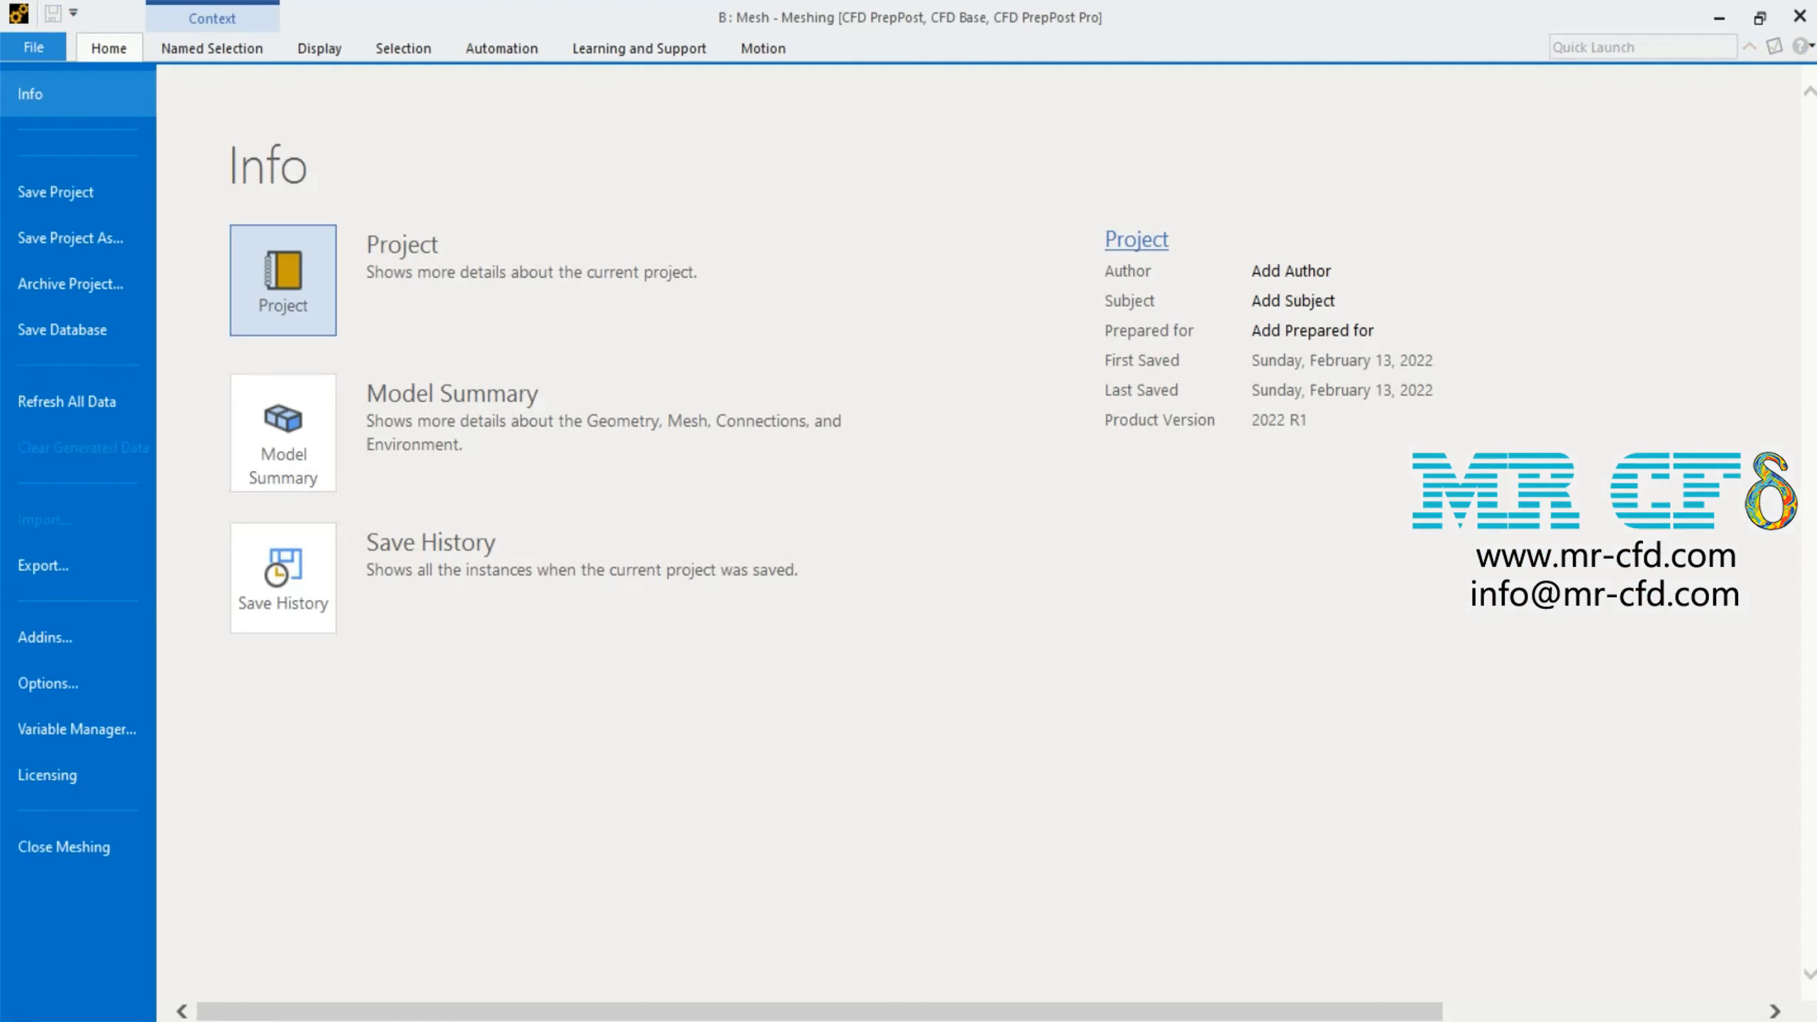
Export the mesh as a FLUENT input file (*.msh) named "supersonic flow over SR-71 Black bird"
{"action": "left_click", "coordinate": [81, 573]}
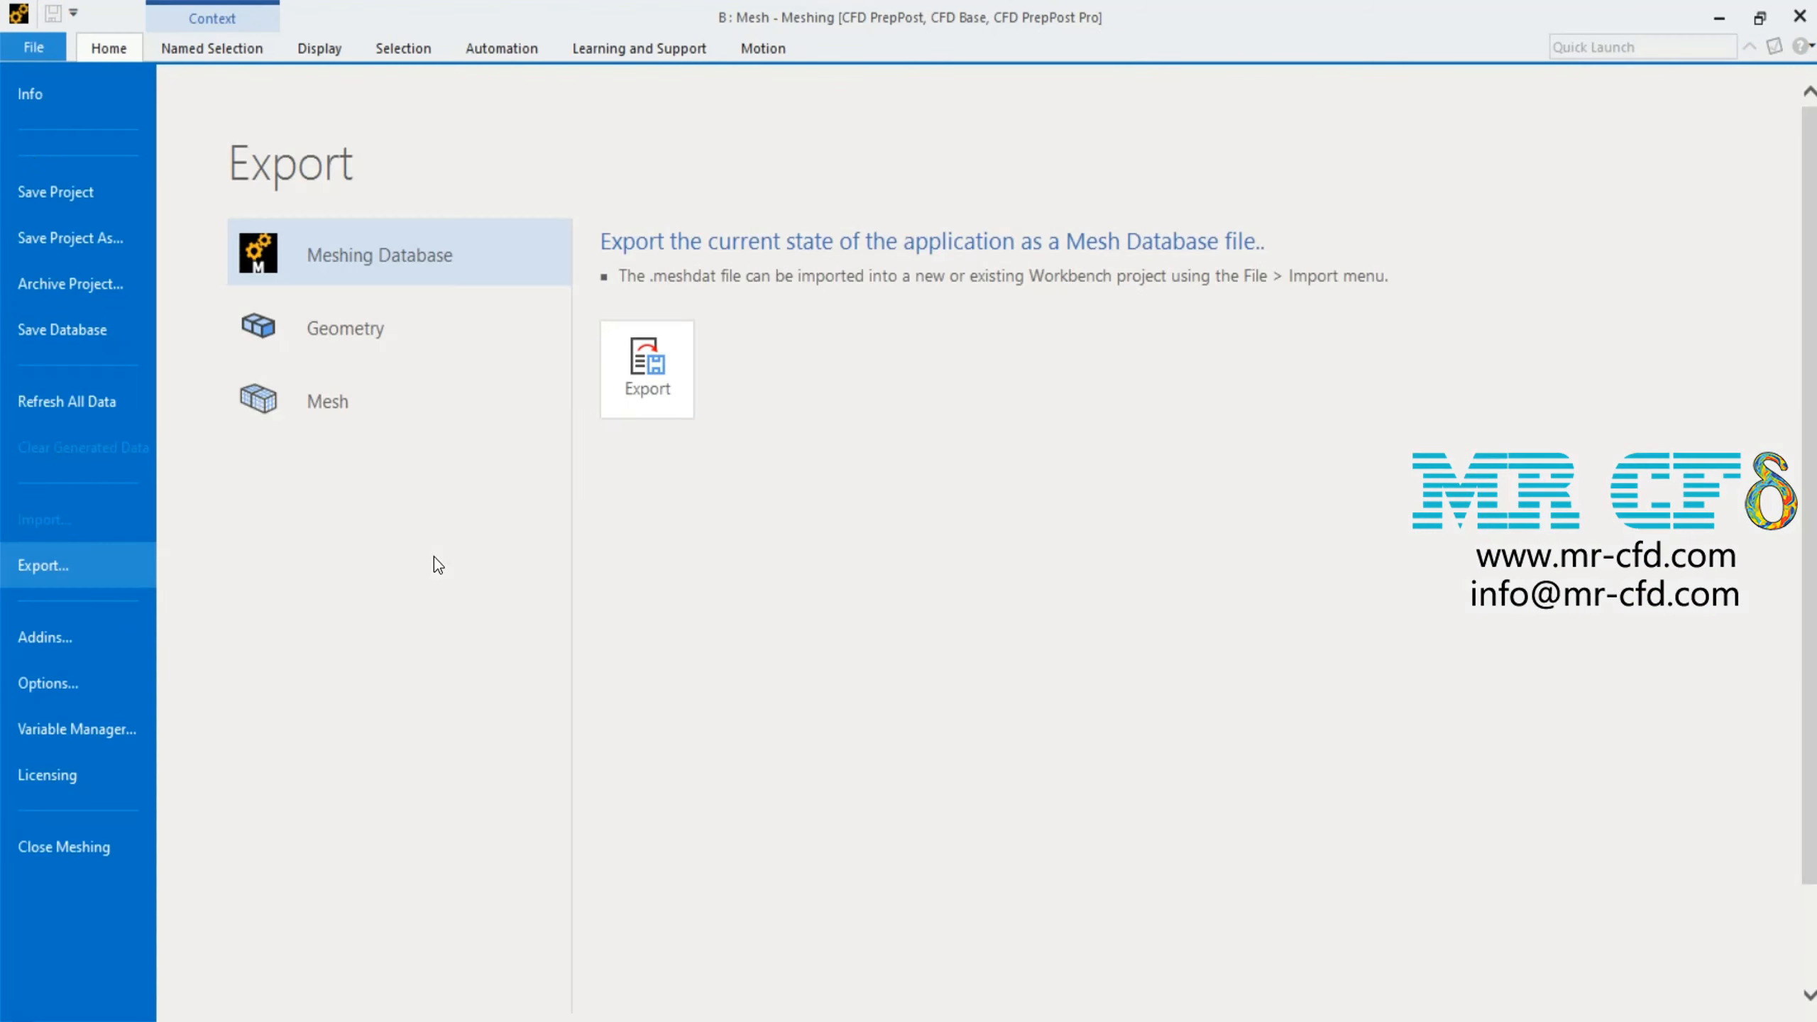
{"action": "left_click", "coordinate": [310, 419]}
{"action": "left_click", "coordinate": [777, 494]}
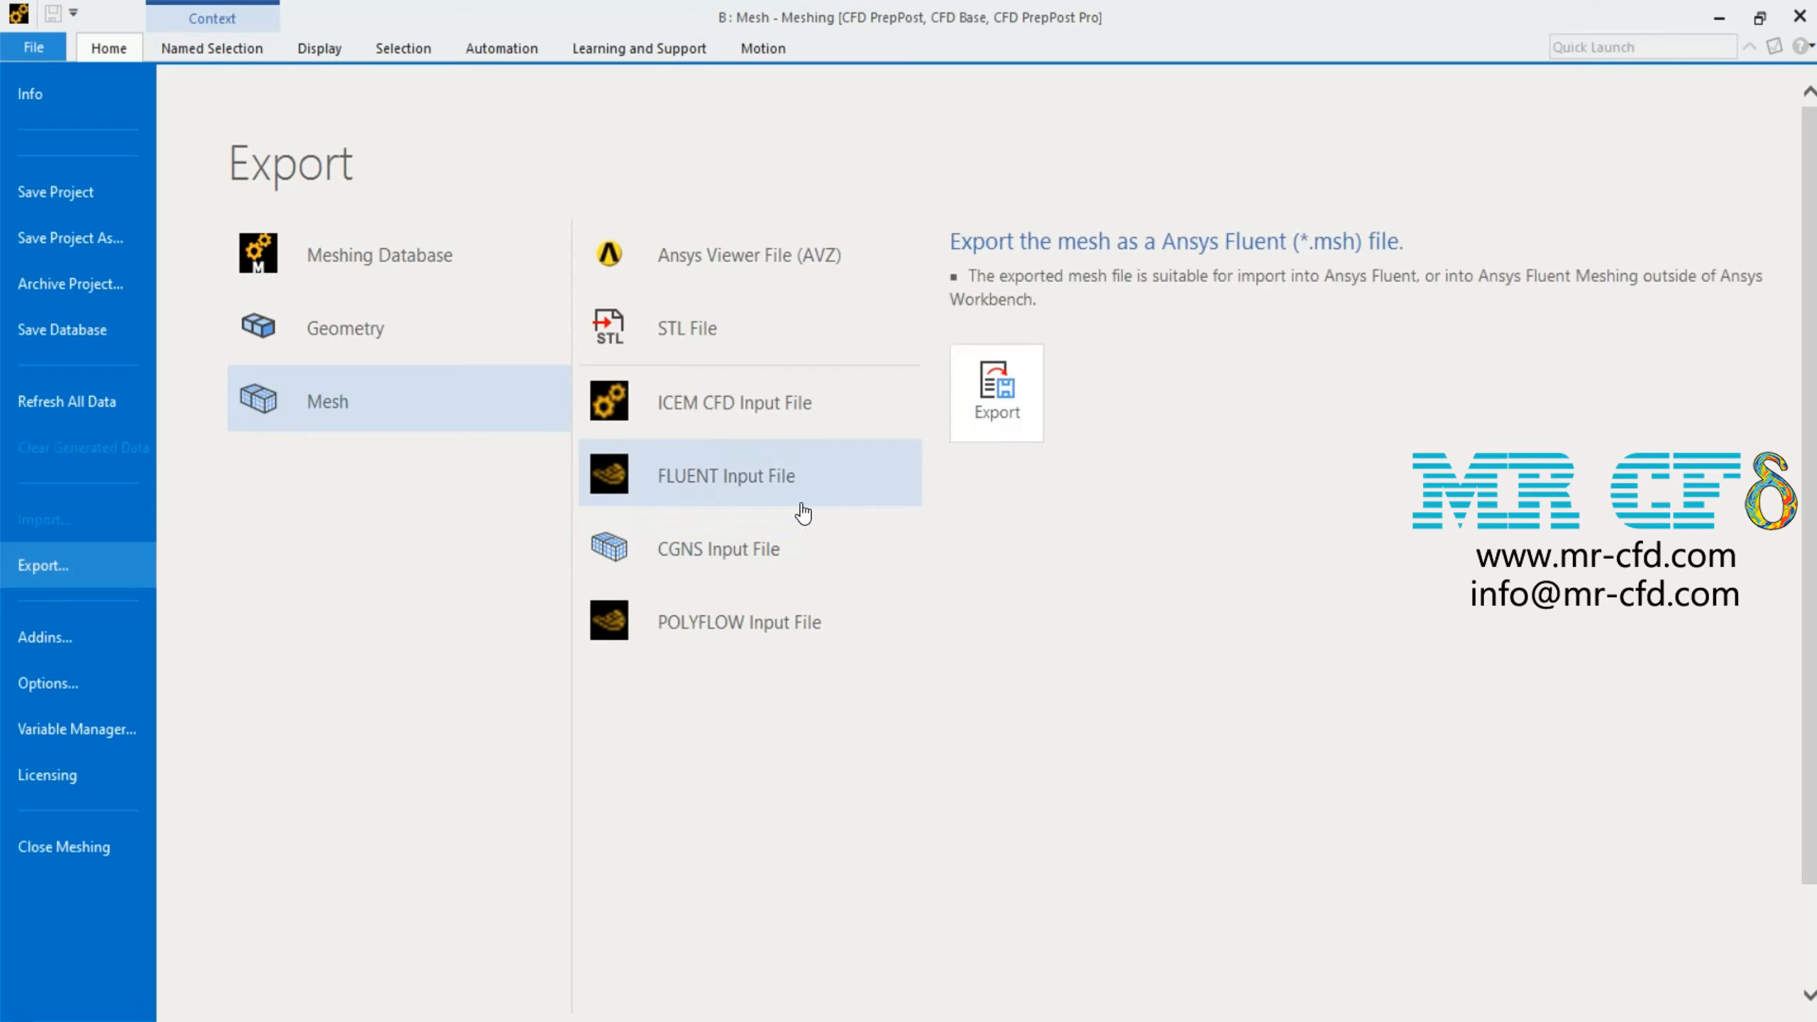
{"action": "left_click", "coordinate": [963, 428]}
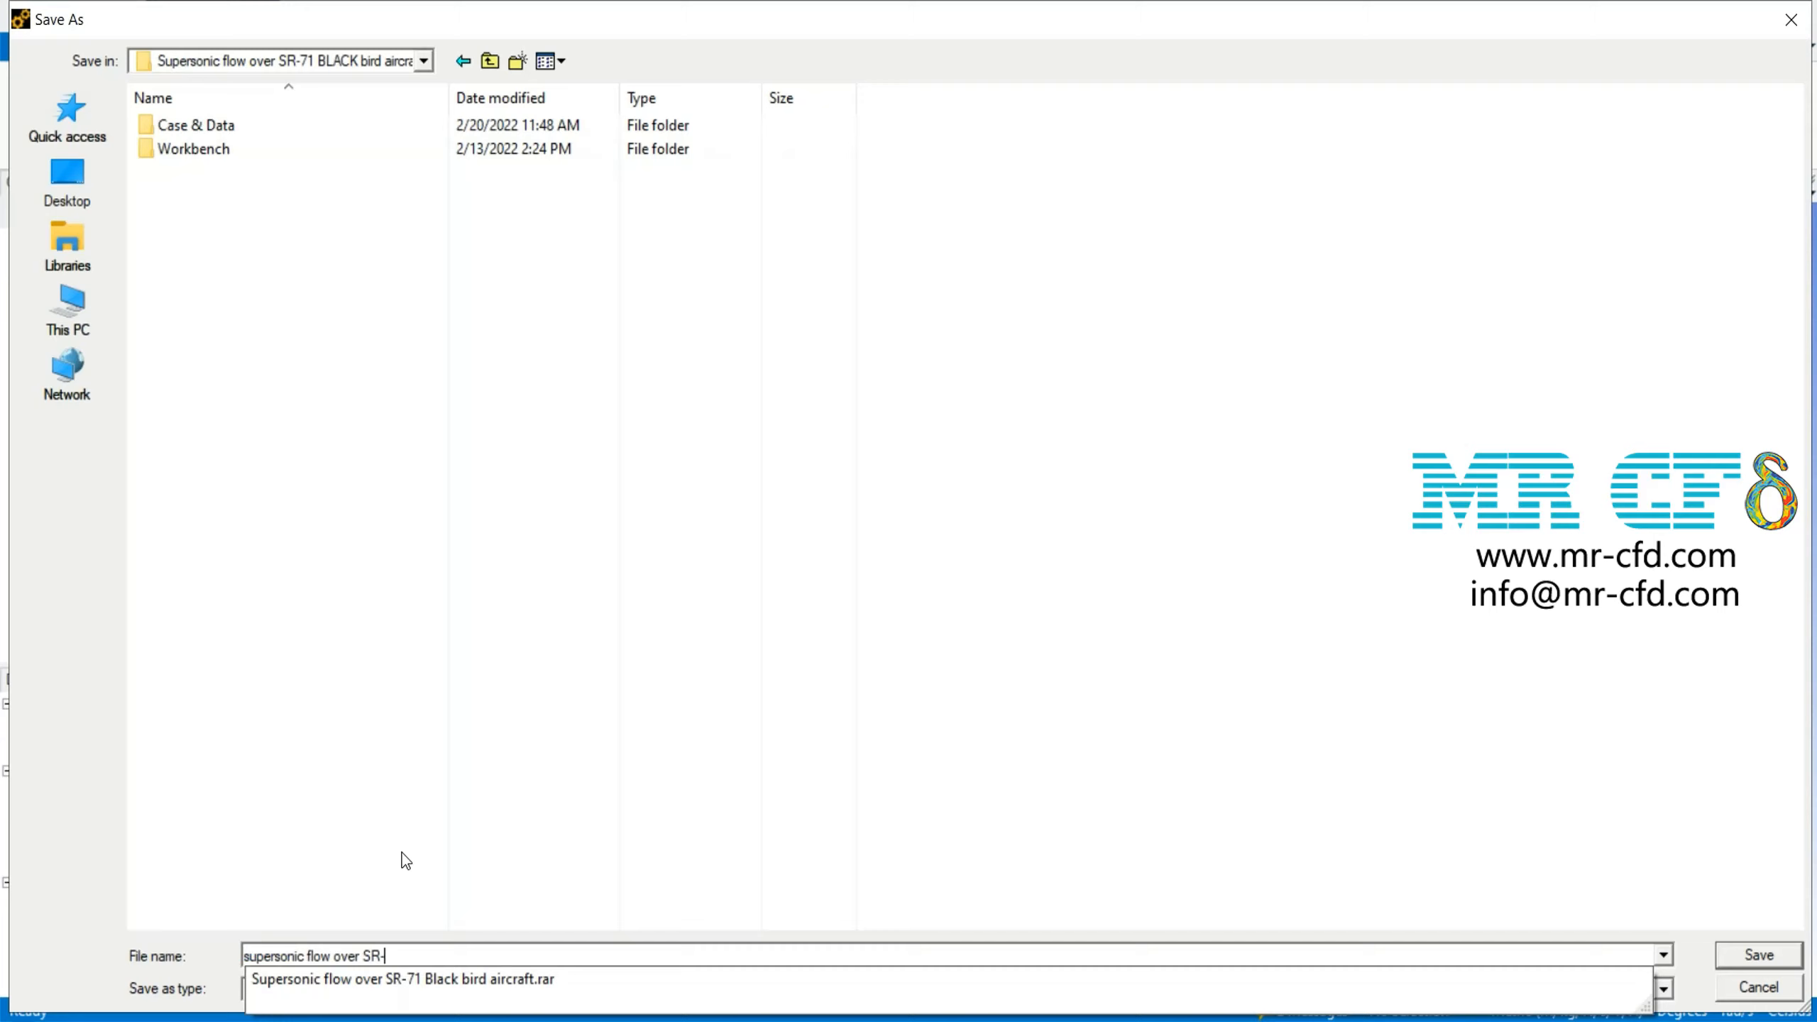
{"action": "type", "text": "71 Black bird"}
{"action": "left_click", "coordinate": [867, 473]}
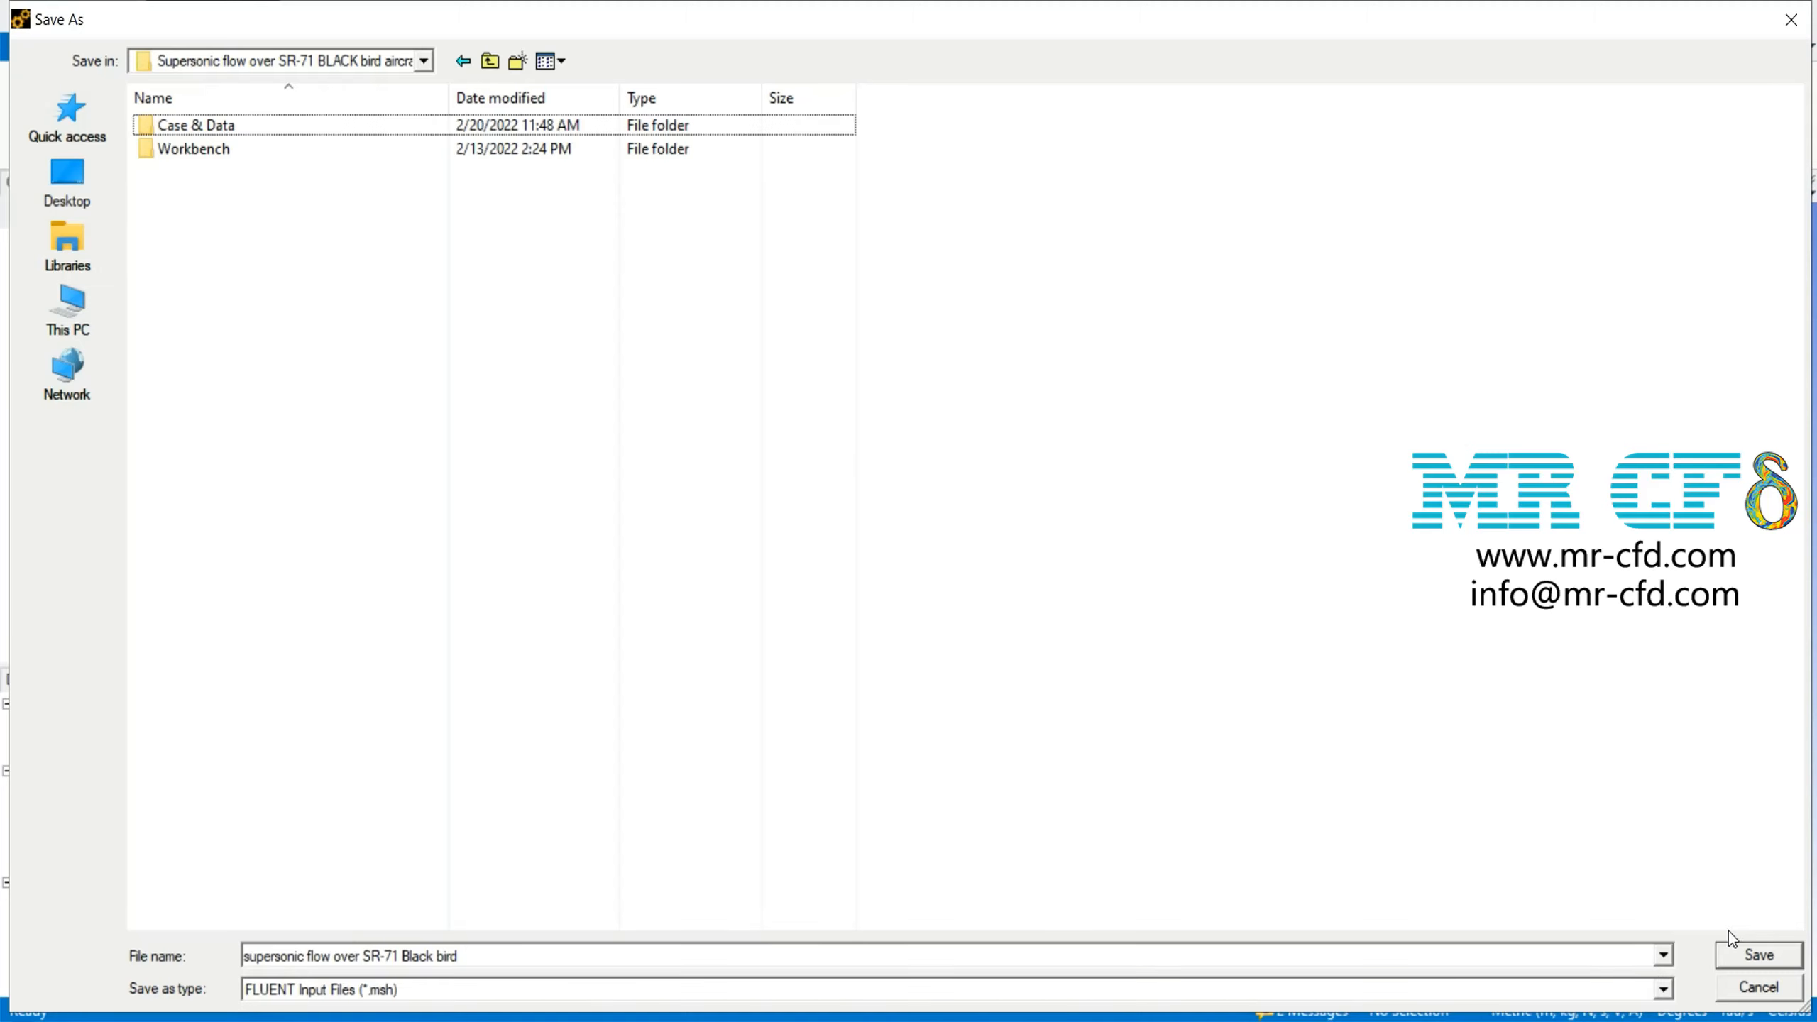
{"action": "left_click", "coordinate": [1747, 951]}
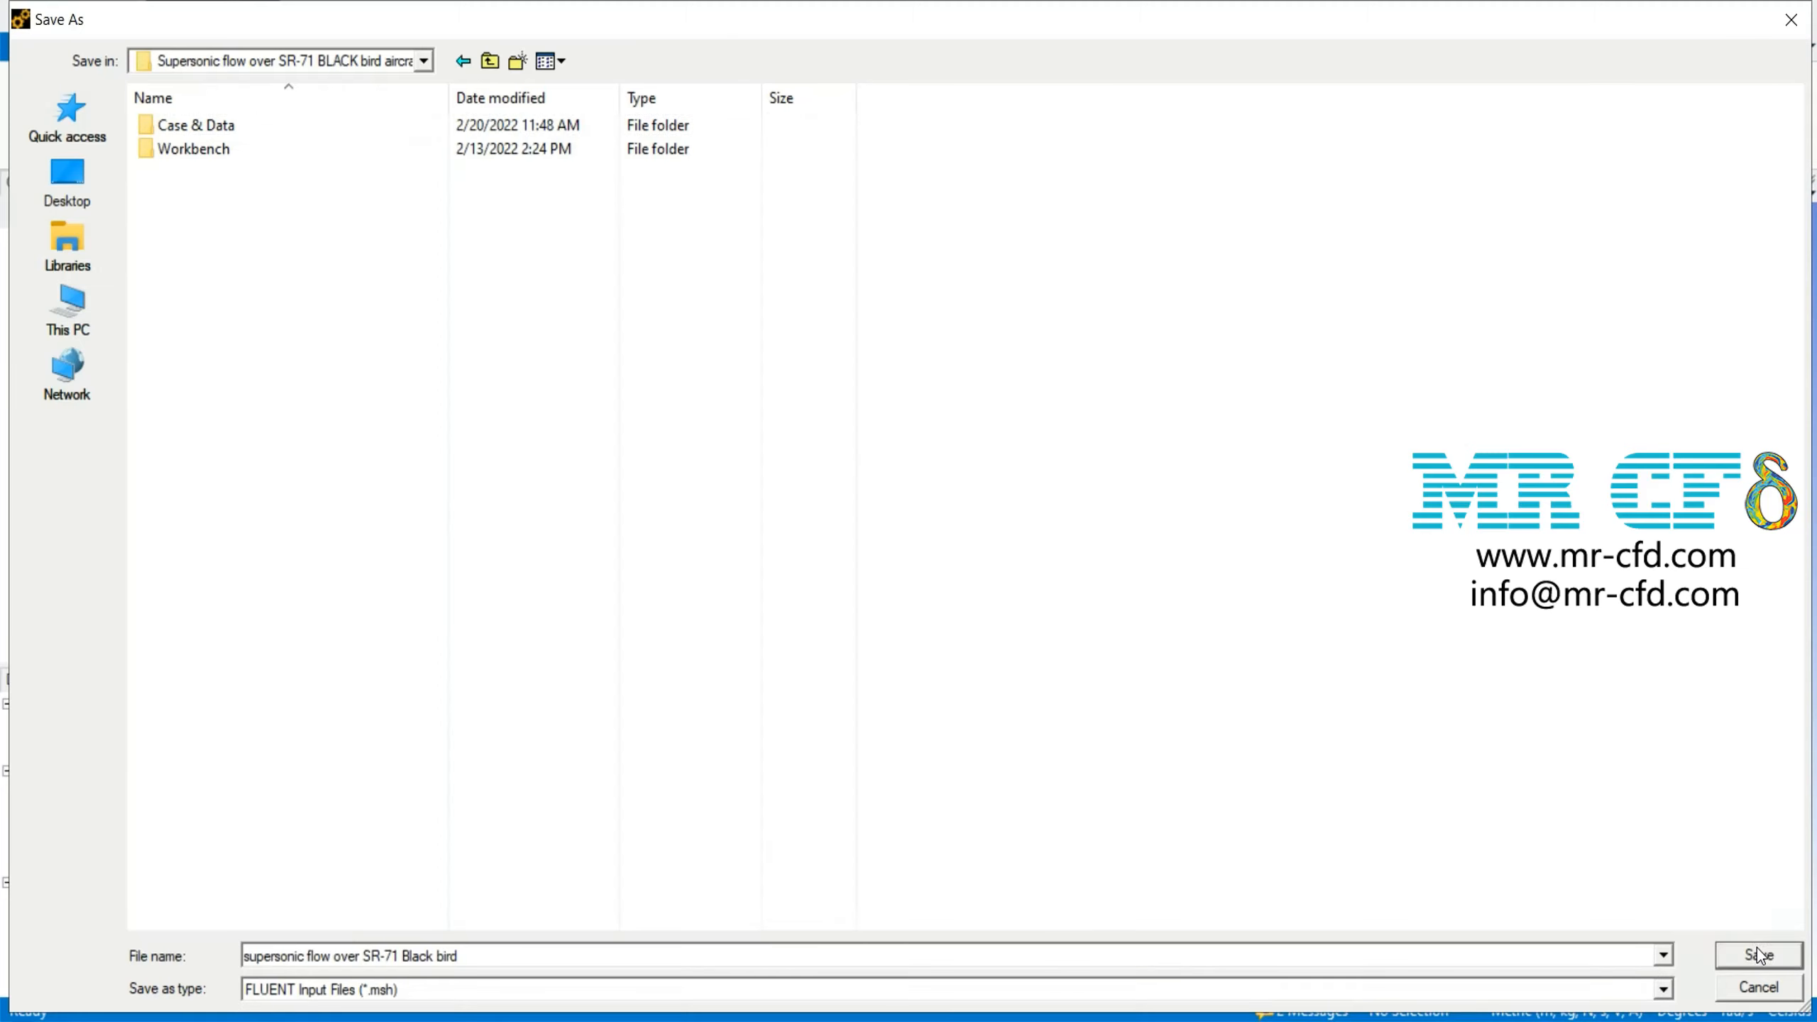